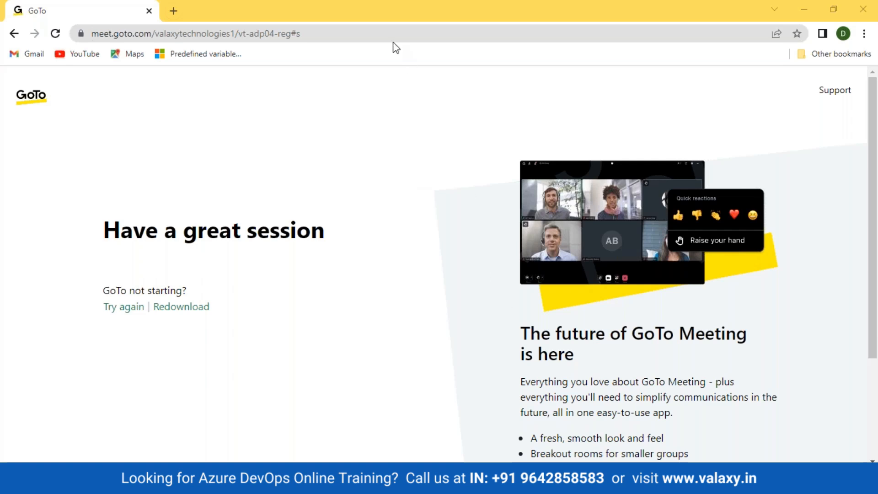
Step: Open the meladevops organization's Azure DevOps page at dev.azure.com/meladevops
left_click(383, 34)
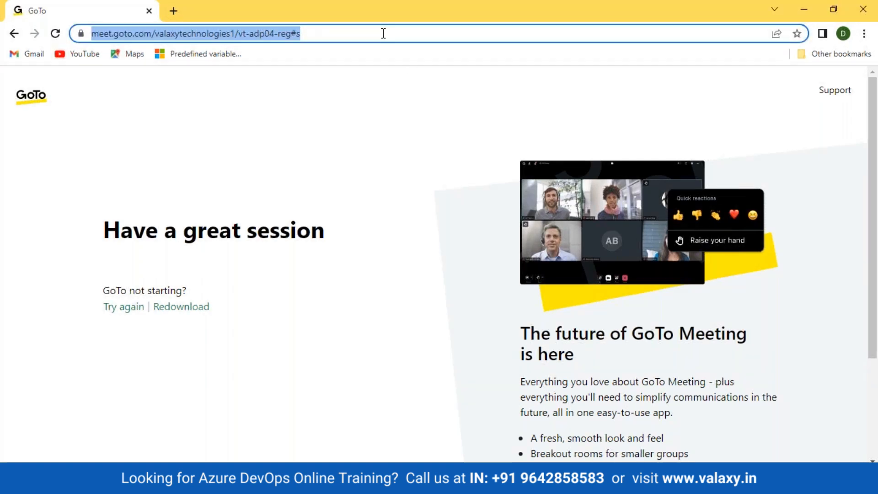
type("dev.azure.com/devopsme")
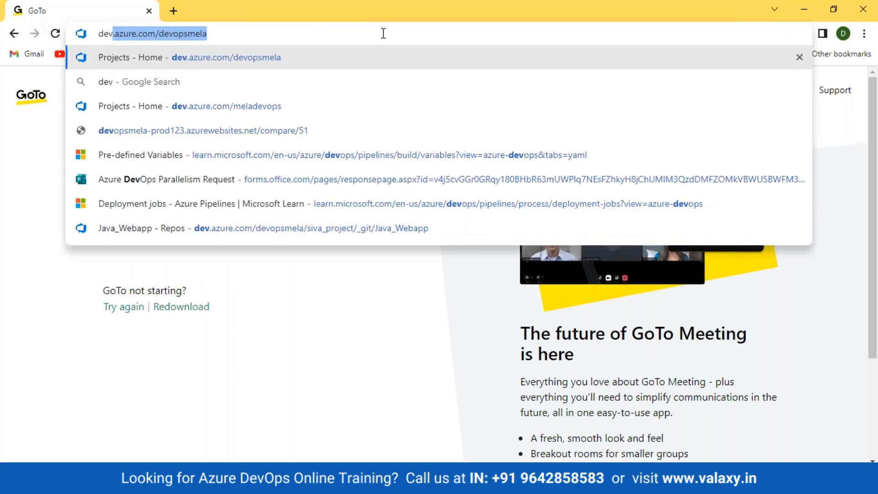
key("BackSpace")
key("BackSpace")
key("BackSpace")
key("BackSpace")
key("BackSpace")
key("BackSpace")
key("BackSpace")
key("BackSpace")
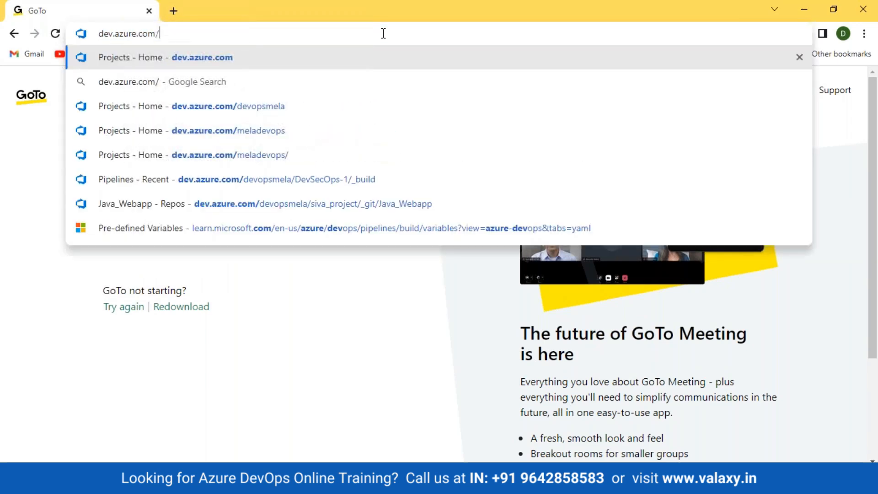
type("mela")
key("Return")
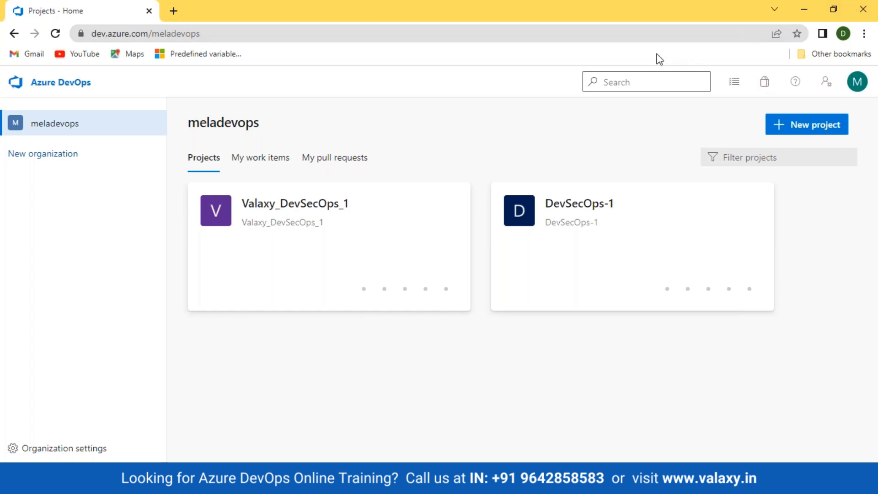
Step: Open the Valaxy_DevSecOps_1 project and view the run history of its DevSecOps_App-build pipeline
left_click(281, 204)
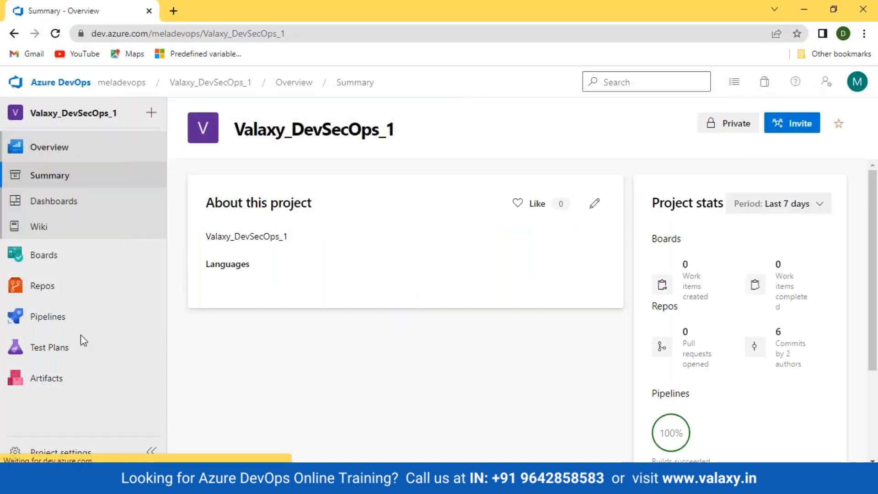
left_click(47, 316)
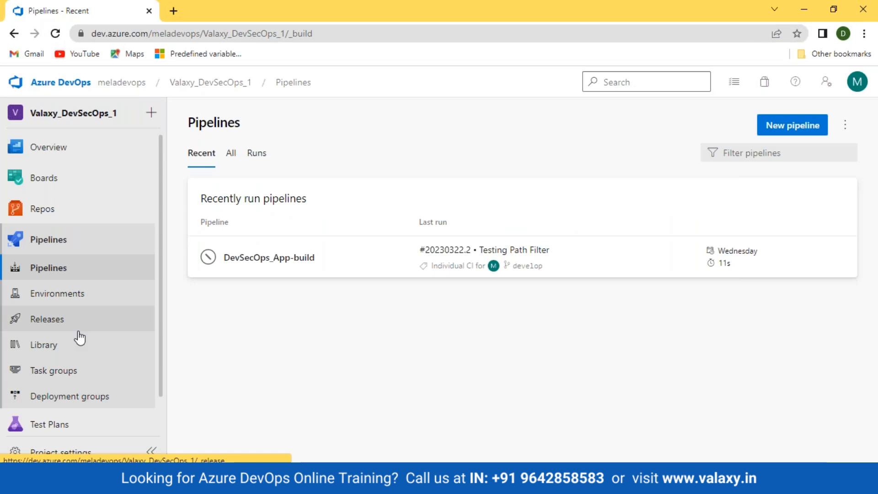
left_click(265, 262)
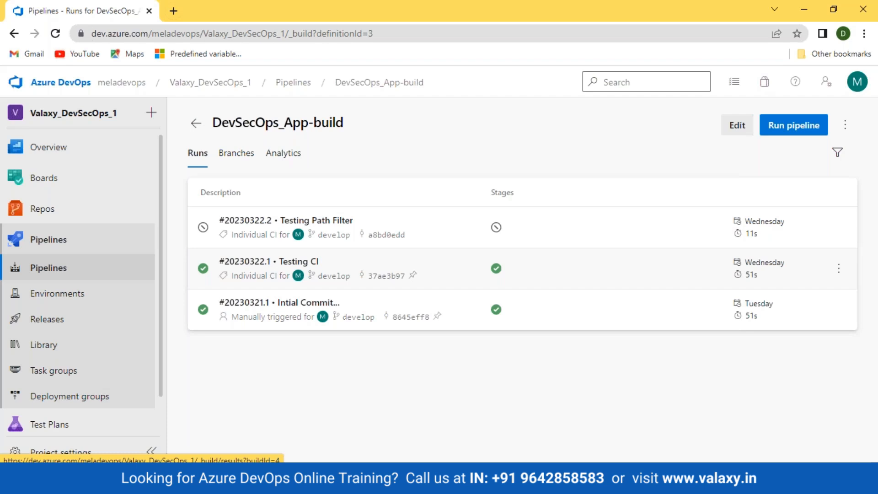
Step: Open portal.azure.com in a new browser tab and sign in with the first already signed-in account
left_click(173, 11)
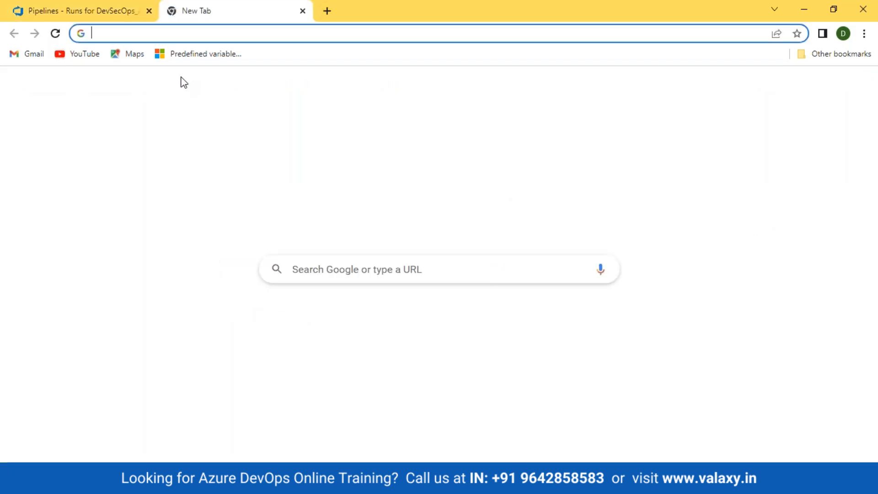
type("portal.azure.com")
key("Return")
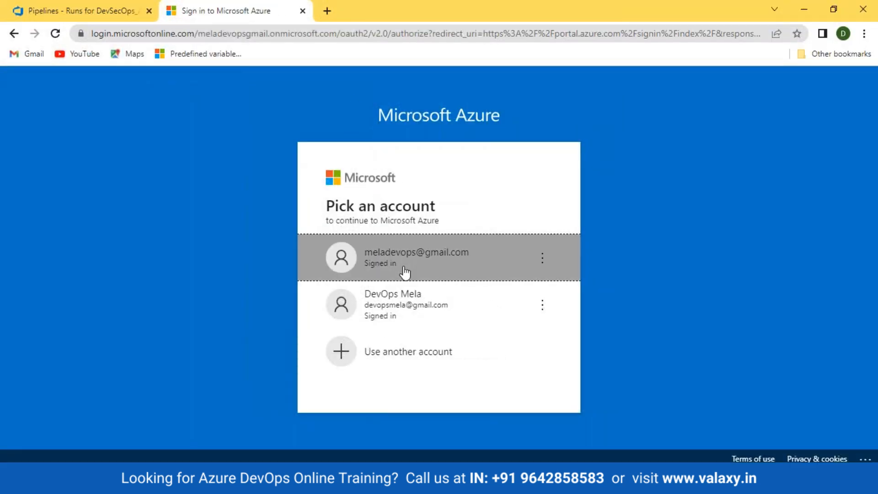
left_click(402, 270)
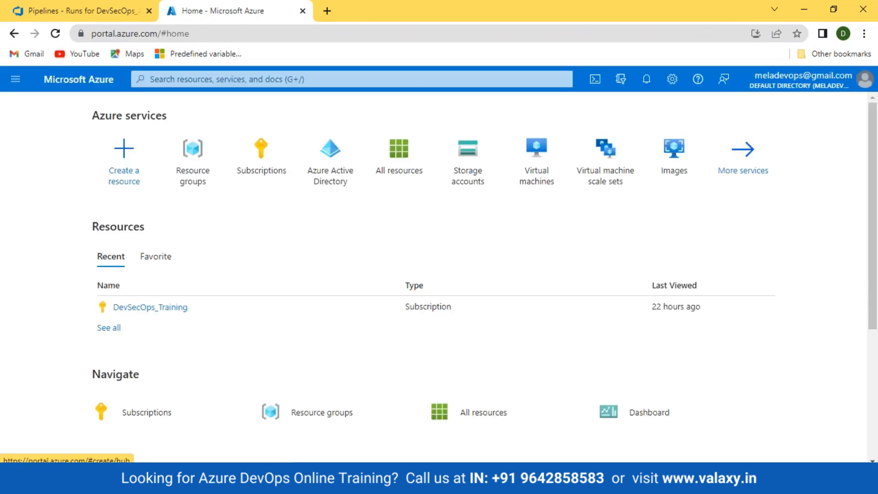
Step: Search the Azure portal for "app", open App Services and start creating a new web app
left_click(242, 78)
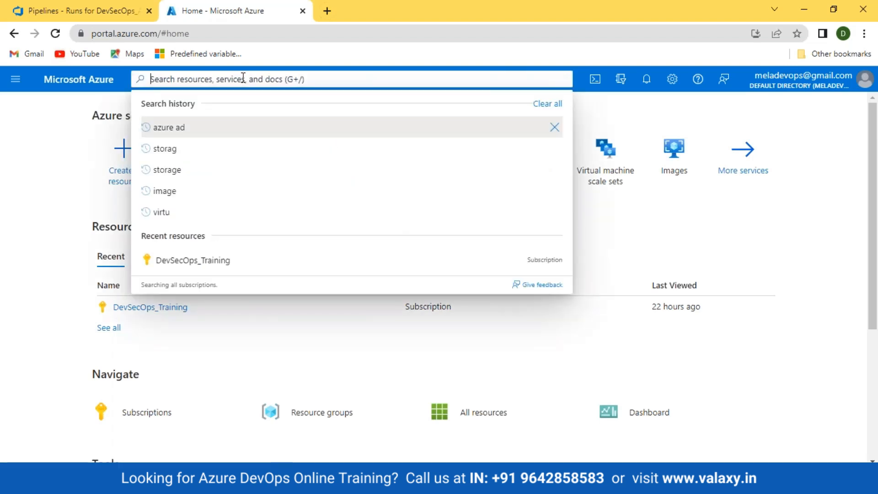
type("app")
left_click(157, 185)
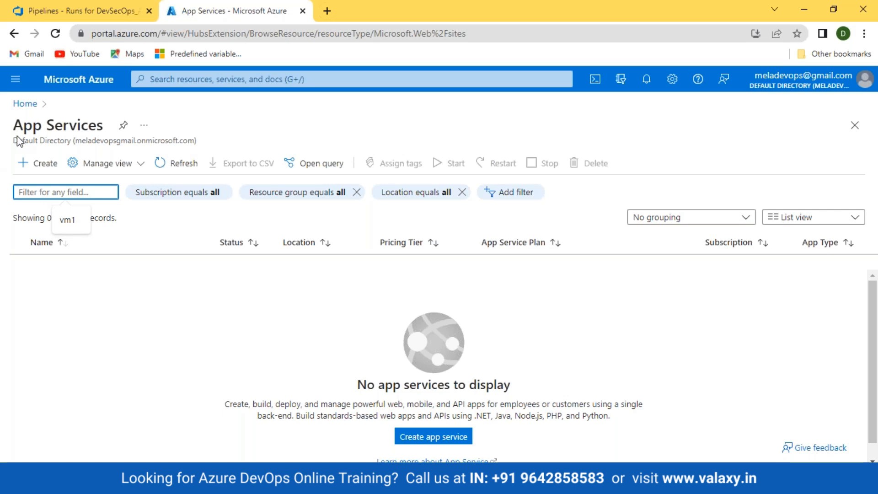
left_click(34, 166)
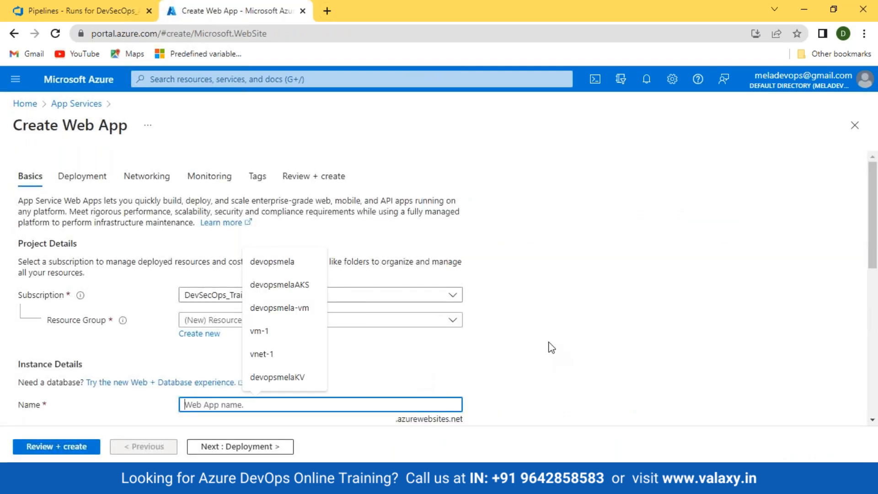
Step: Create a new resource group named valaxy-rg for the web app
left_click(551, 184)
scroll(307, 274, "down", 1)
left_click(199, 270)
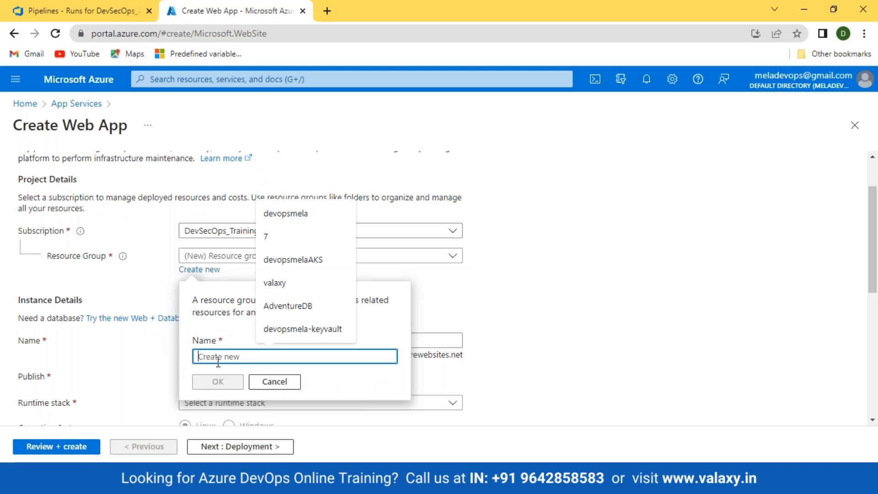
type("vala")
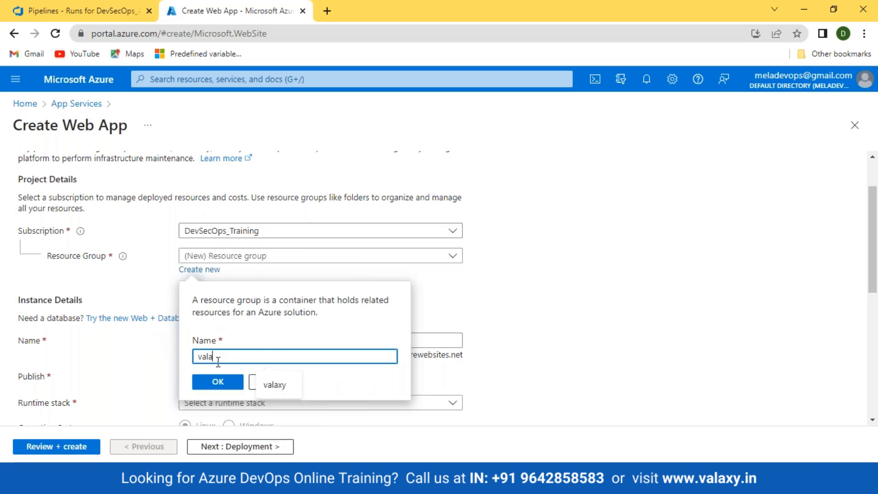
type("xy-rg")
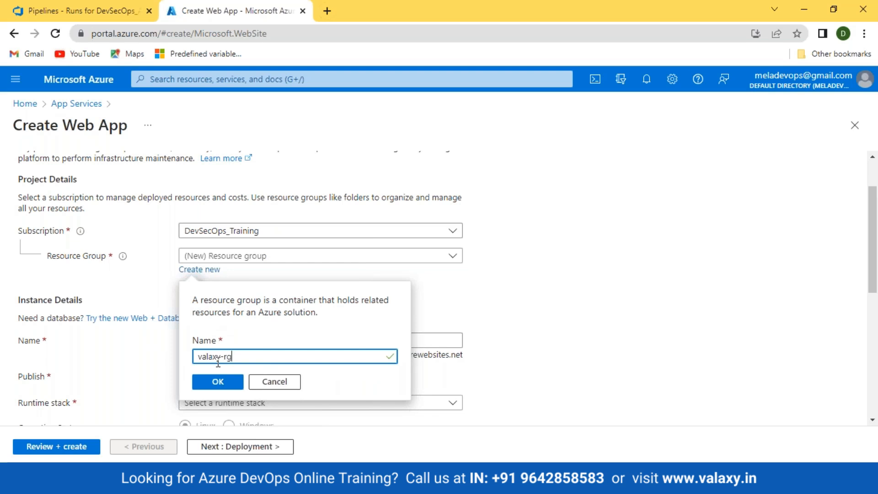
left_click(217, 389)
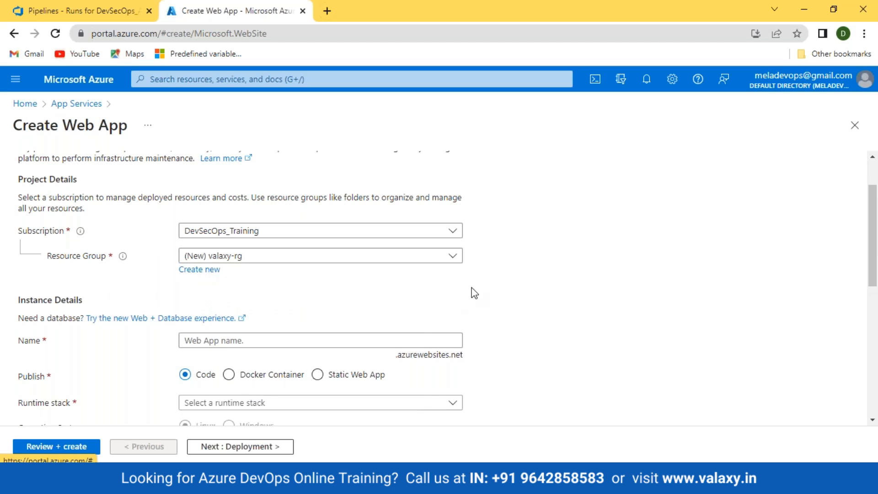
Step: Name the web app valaxy-dev in the instance details
scroll(474, 292, "down", 2)
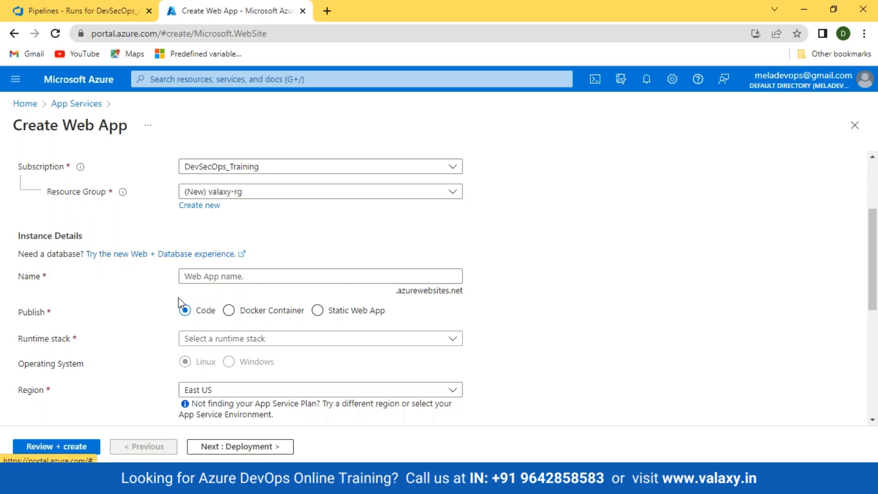
left_click(263, 277)
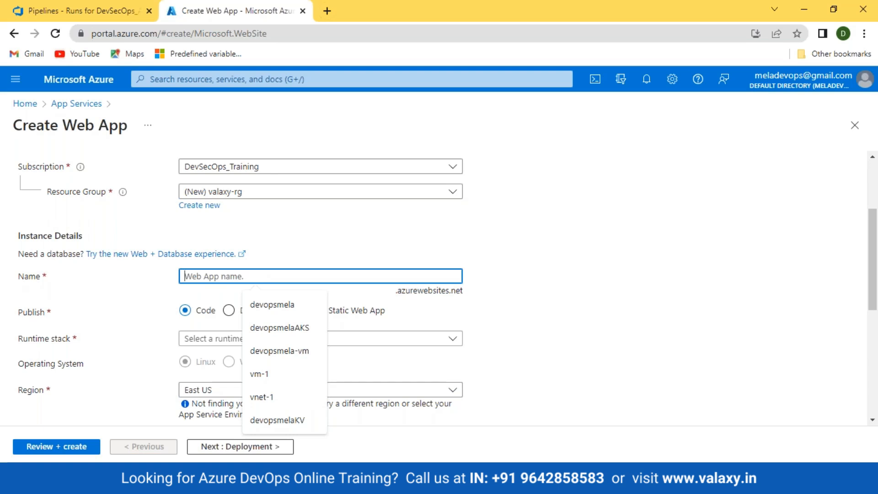
type("v")
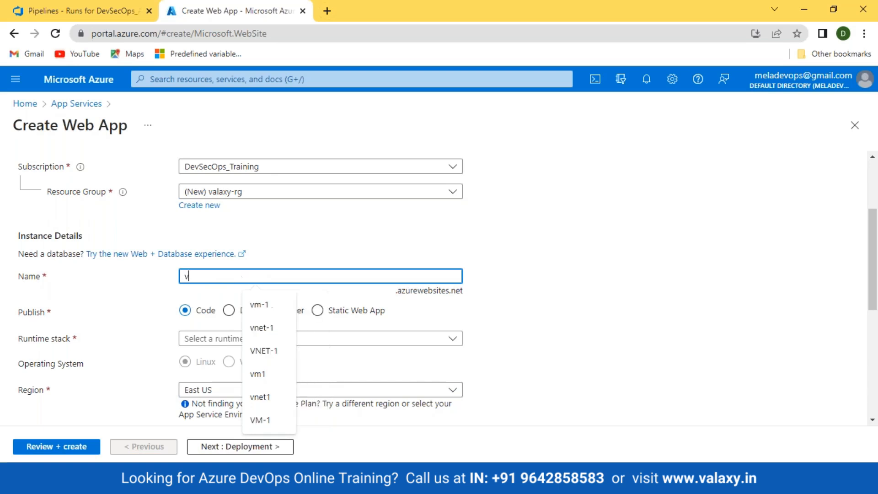
type("alaxy-dev")
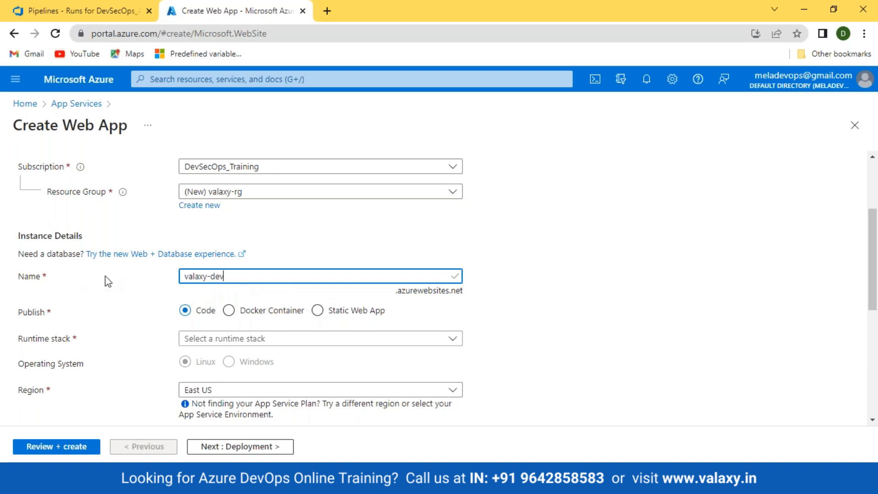
scroll(86, 300, "down", 3)
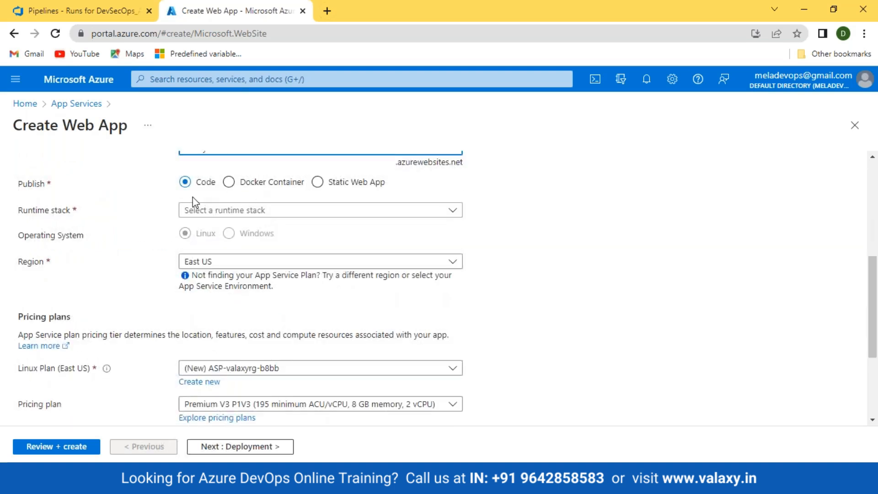
Step: Switch to Azure DevOps and inspect the published drop artifact of the Testing CI run #20230322.1
left_click(43, 14)
left_click(276, 268)
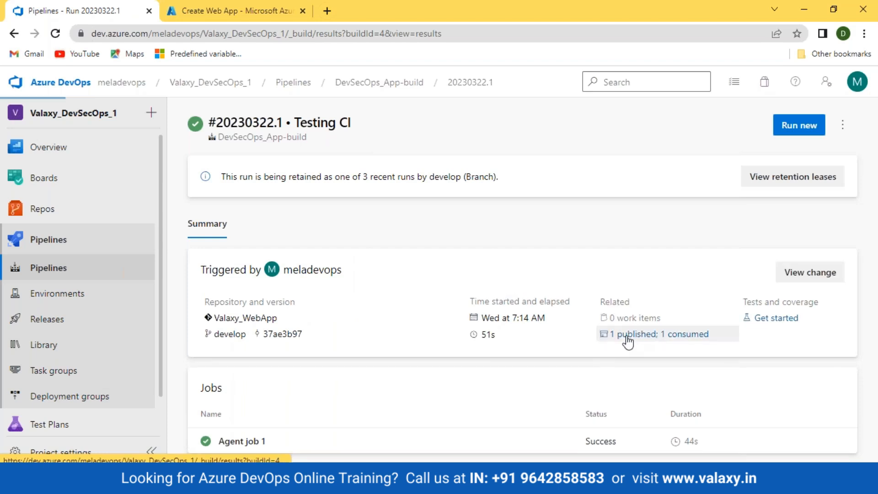
left_click(627, 335)
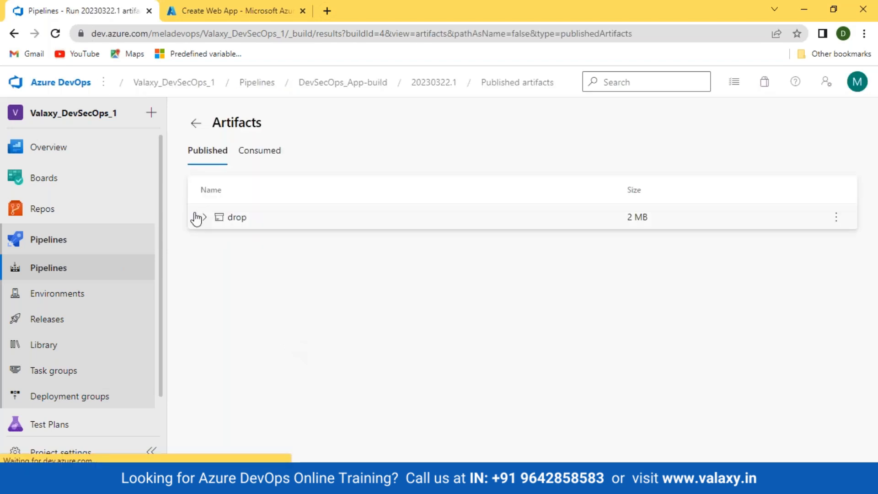
left_click(198, 218)
Step: Return to the web app form in the Azure portal and set the runtime stack to ASP.NET V3.5
left_click(164, 8)
left_click(217, 211)
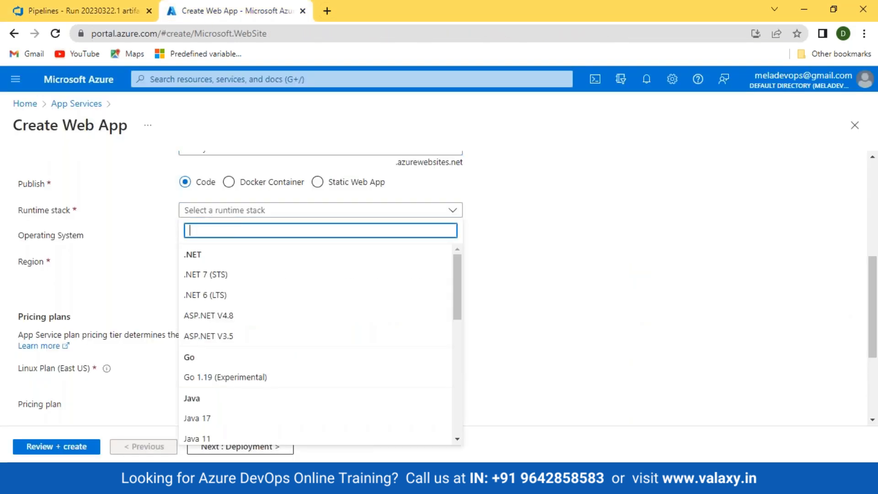
left_click(208, 338)
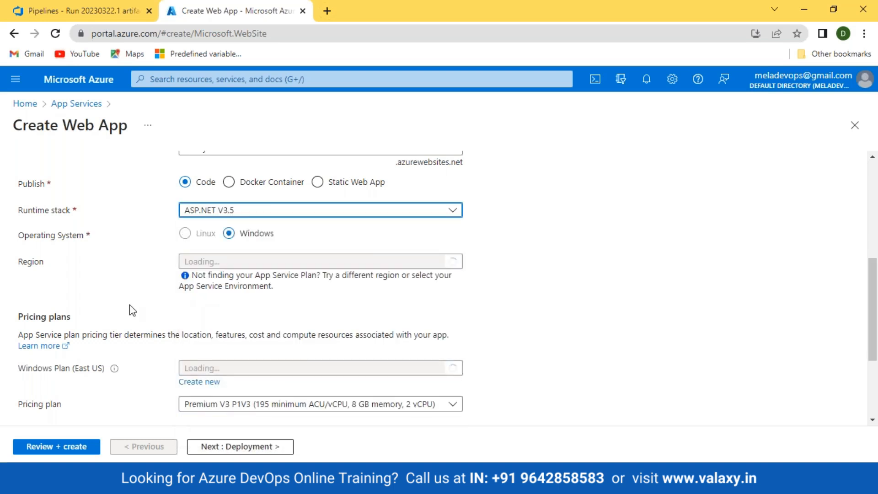
Step: Browse the other runtime stack choices, including Java, Node, PHP, Python and Ruby, and close the list
left_click(294, 213)
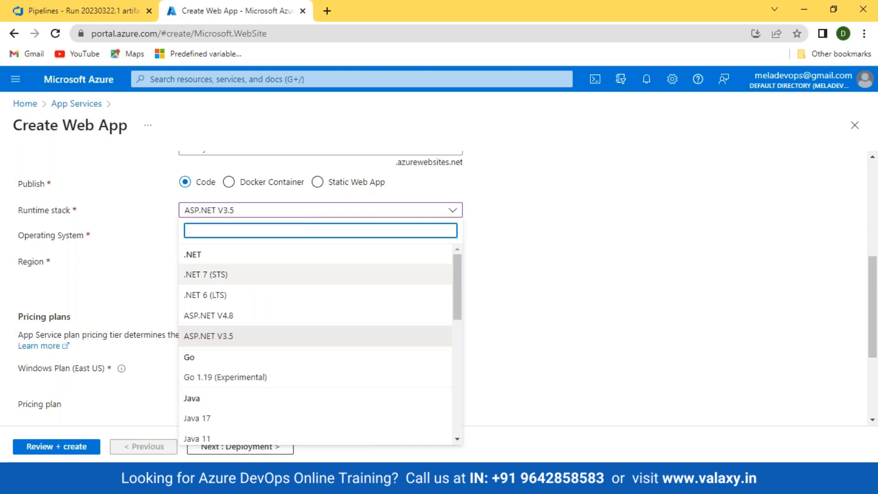
scroll(201, 311, "down", 3)
scroll(192, 327, "down", 3)
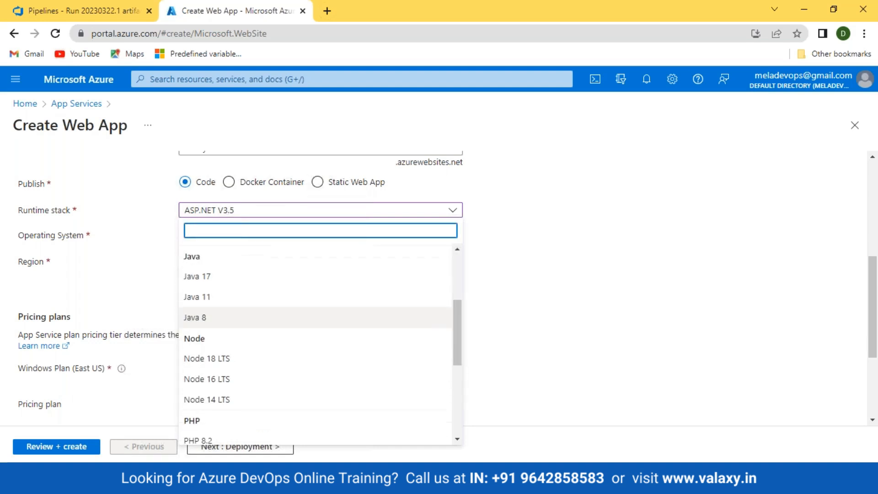
scroll(192, 374, "down", 2)
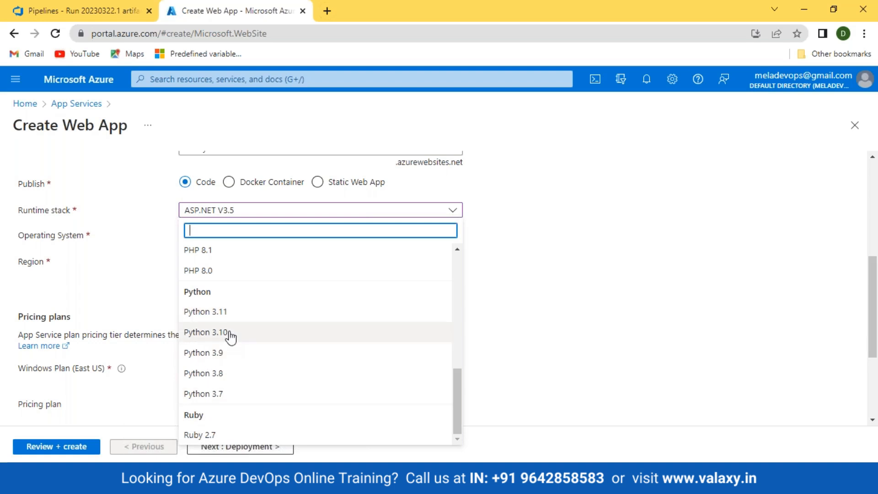
scroll(228, 341, "up", 5)
scroll(227, 349, "up", 3)
left_click(227, 306)
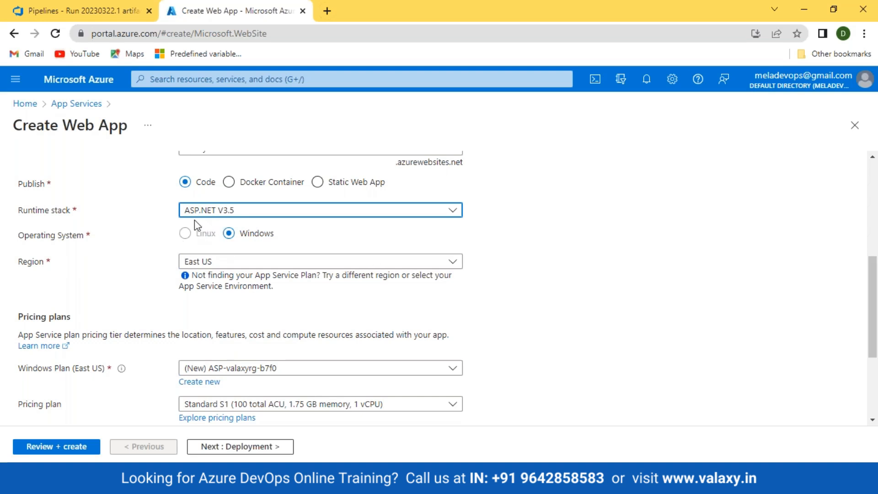
Step: Explore the App Service pricing plans and apply the Free F1 plan to the web app
scroll(524, 279, "down", 2)
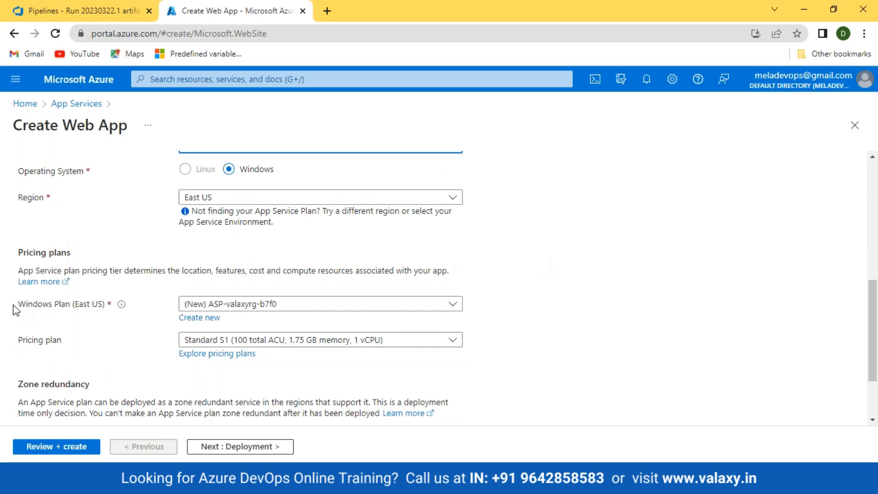
scroll(90, 305, "down", 2)
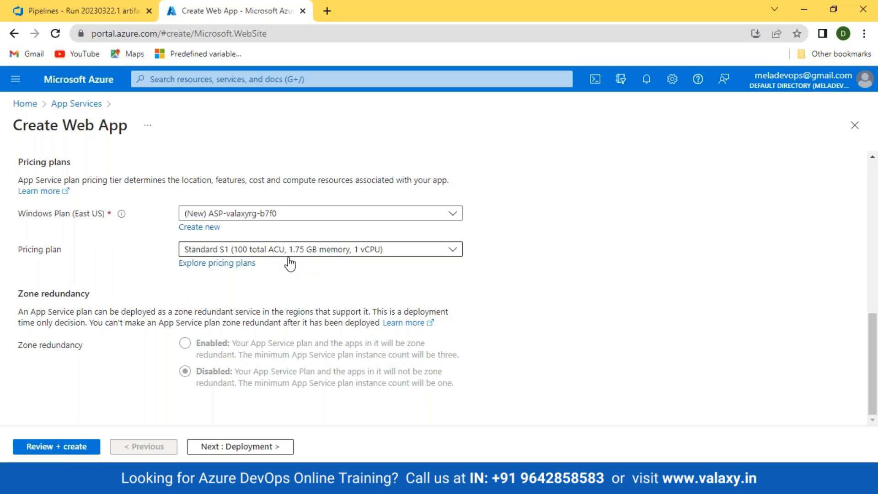
left_click(223, 263)
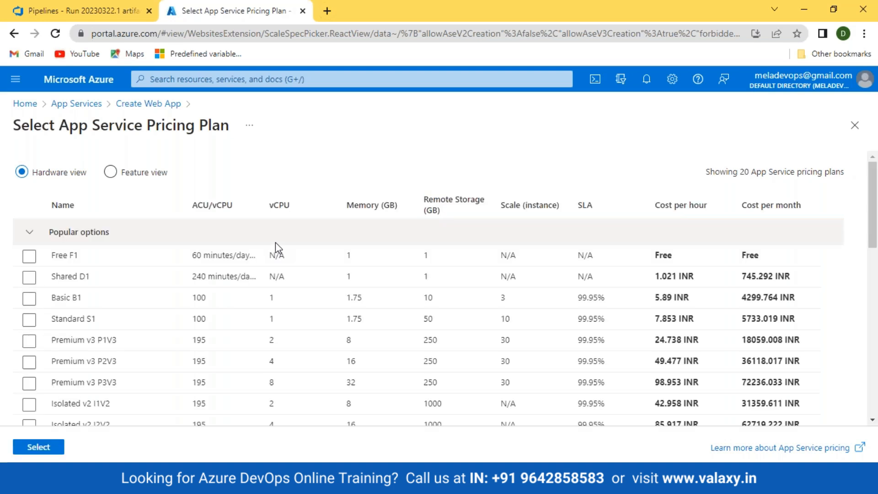
left_click(30, 258)
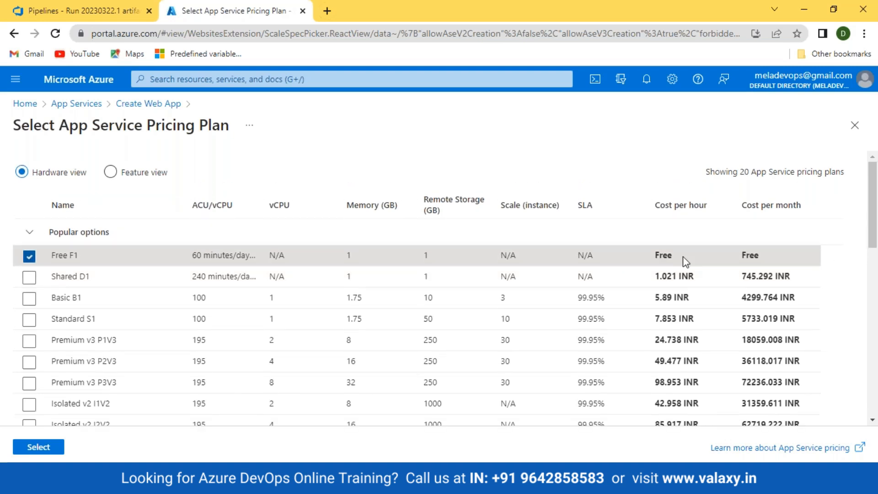
left_click(27, 452)
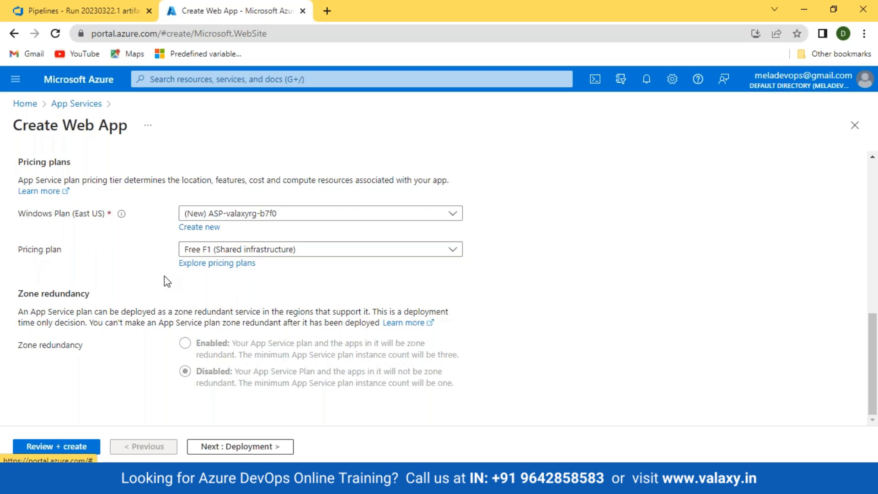
Step: Try to create the valaxy-dev web app from the review summary and look over its listed settings
left_click(52, 446)
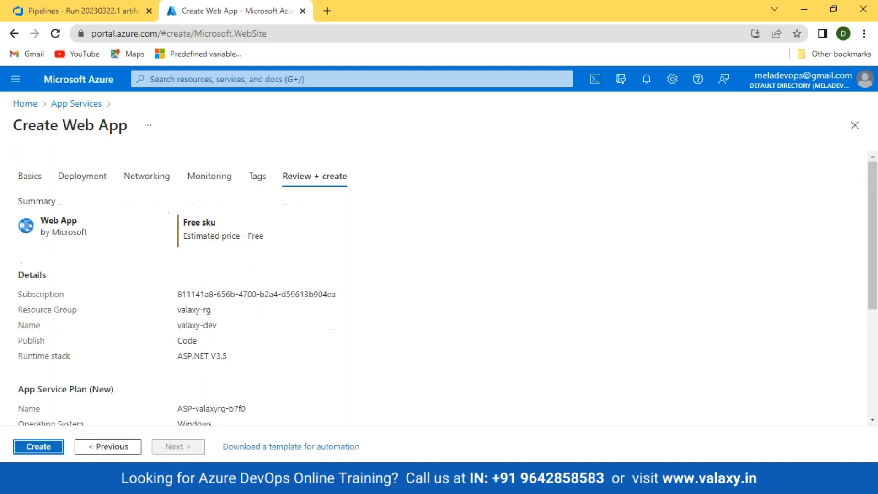
left_click(39, 446)
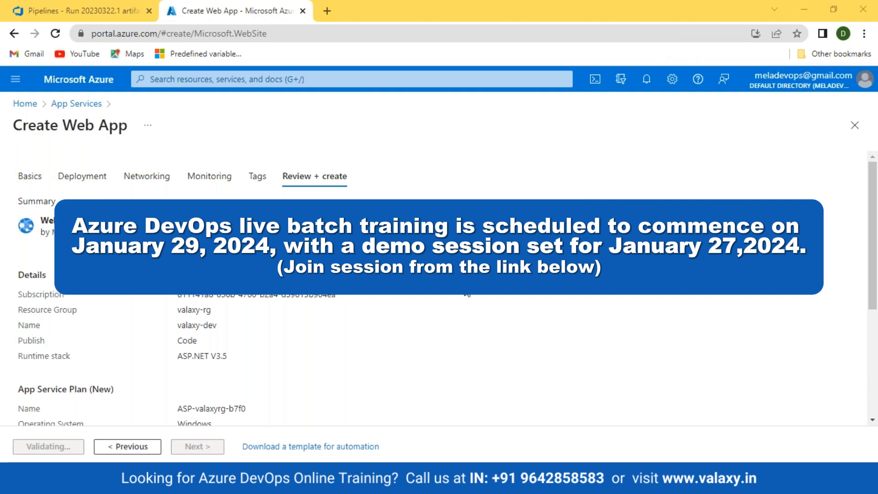
scroll(467, 292, "down", 5)
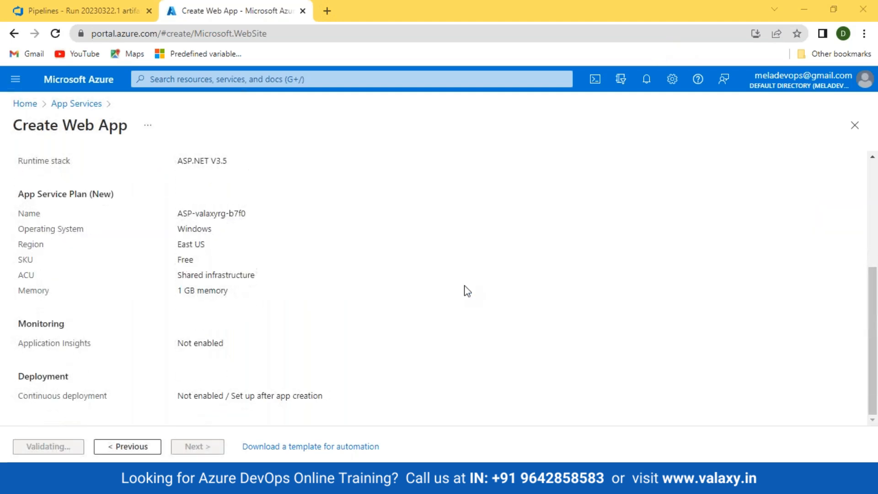
scroll(466, 292, "up", 5)
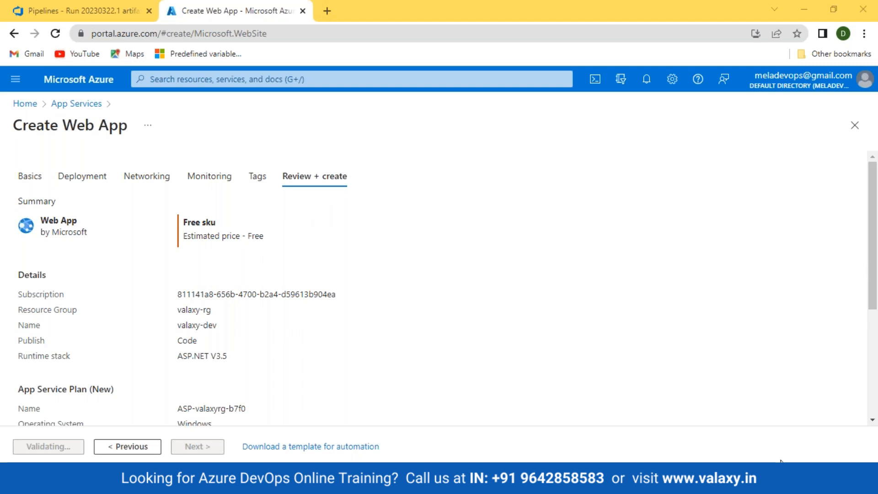
left_click(753, 486)
left_click(752, 486)
scroll(480, 338, "down", 4)
scroll(480, 338, "up", 4)
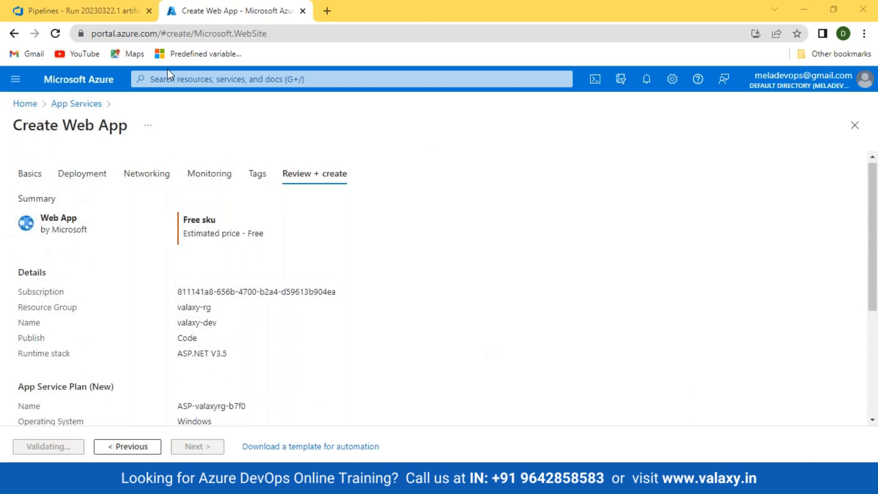
Step: Check the published drop artifact in Azure DevOps, then return to the Azure portal and examine the web app's review summary
left_click(63, 10)
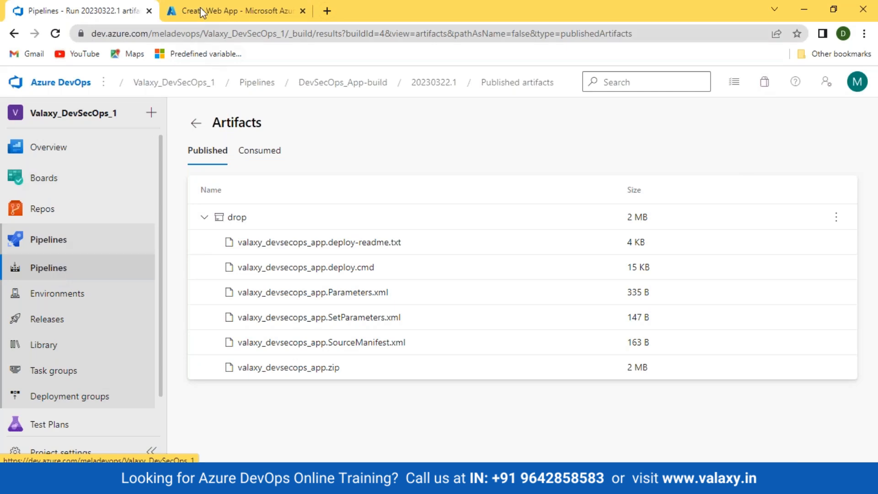
left_click(228, 11)
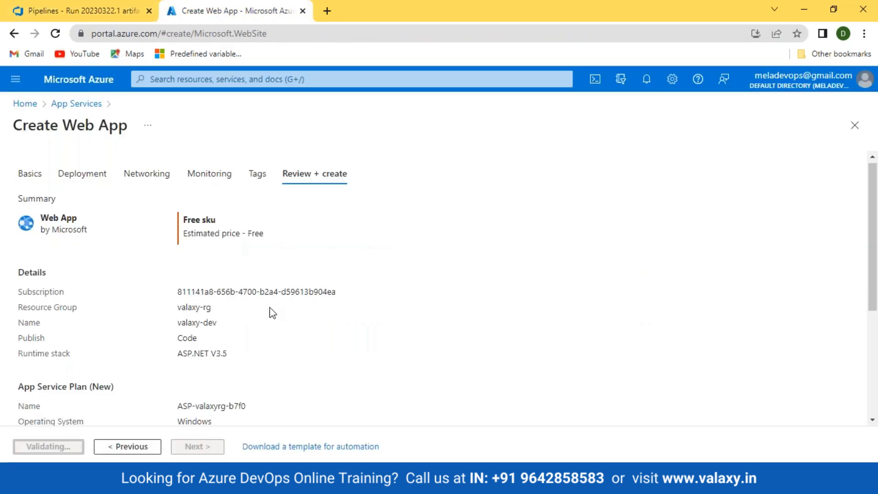
scroll(271, 311, "down", 3)
scroll(272, 312, "down", 2)
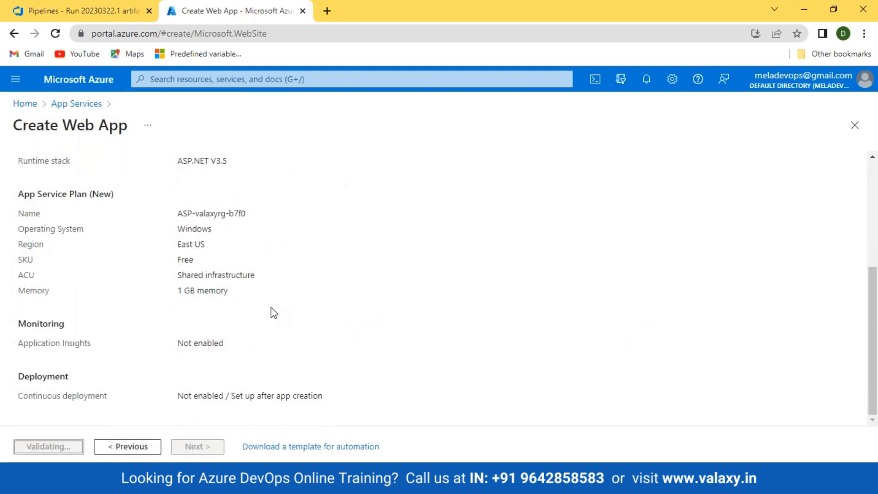
scroll(272, 311, "up", 3)
Step: Go back one stage in the web app form, review the configuration again and submit the web app for creation
left_click(157, 448)
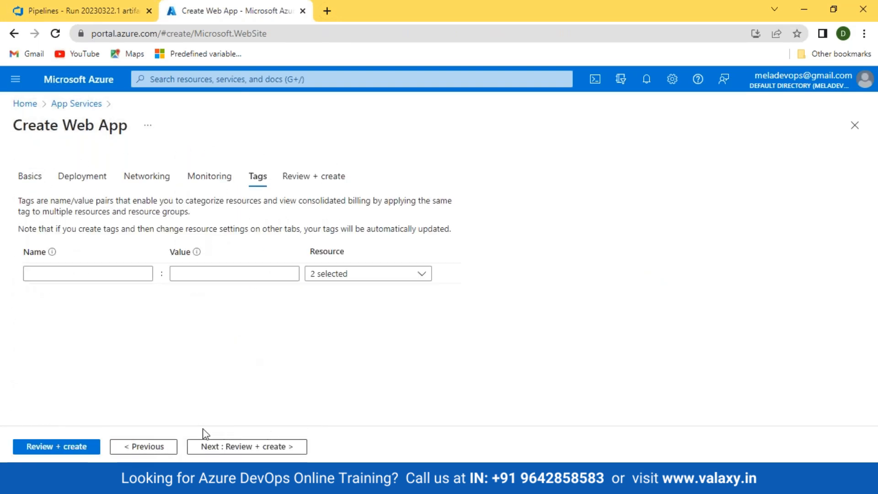
left_click(47, 447)
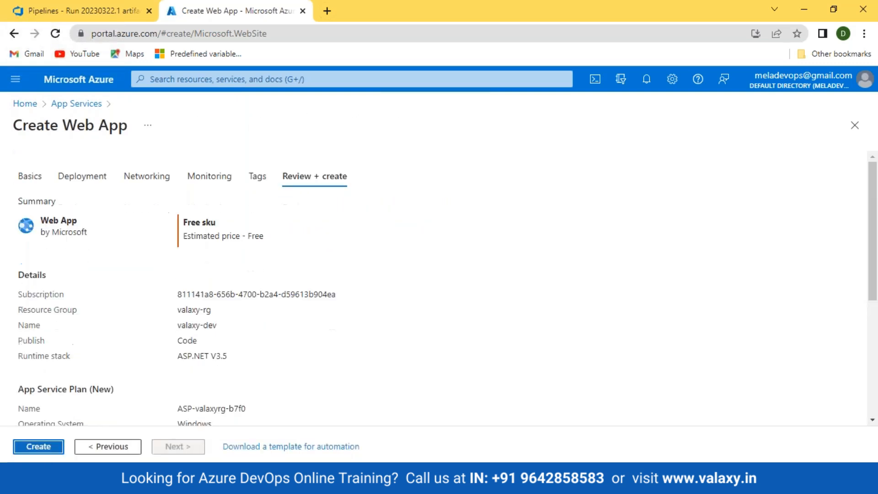
left_click(39, 446)
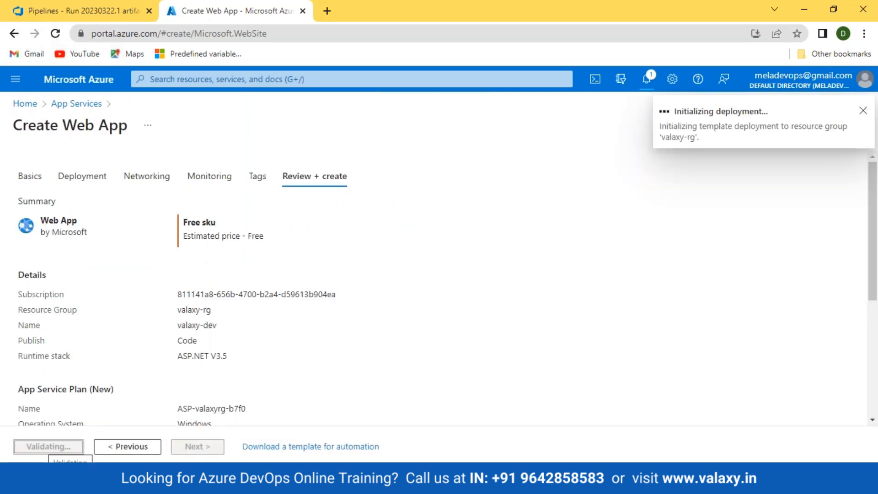
Step: Switch to Azure DevOps and open the project's releases, checking the web app deployment in the Azure portal in between
left_click(39, 8)
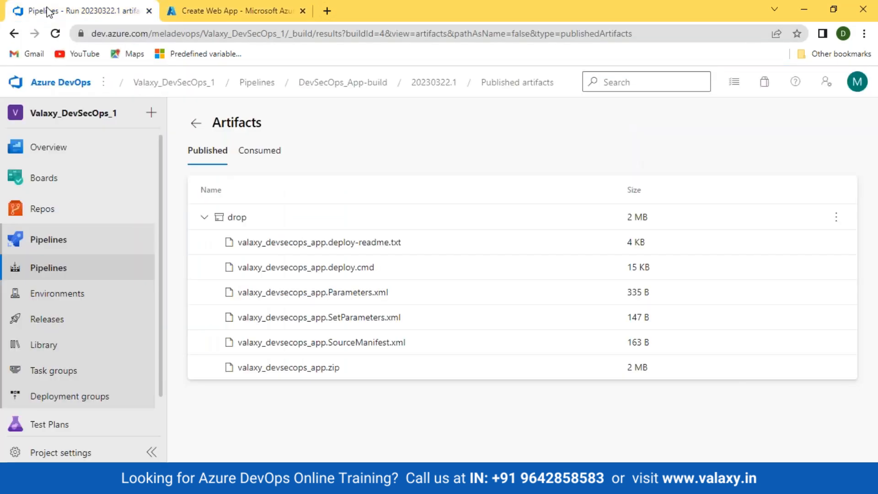
left_click(36, 321)
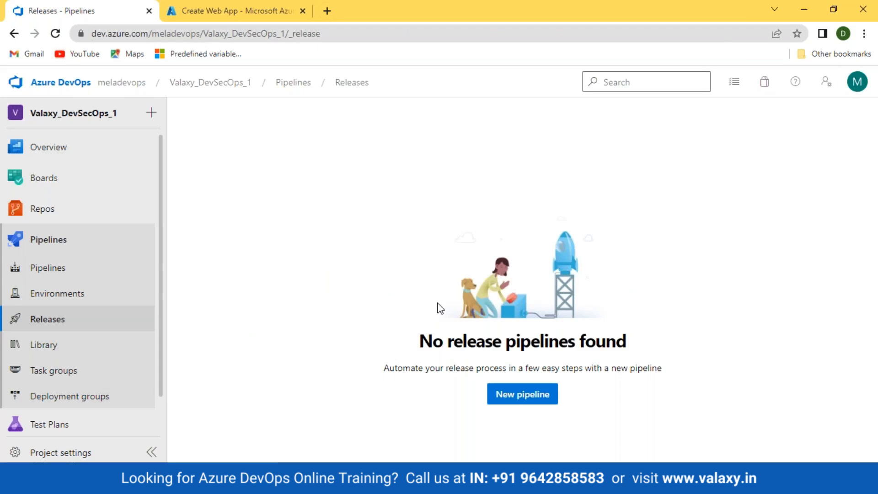
left_click(220, 11)
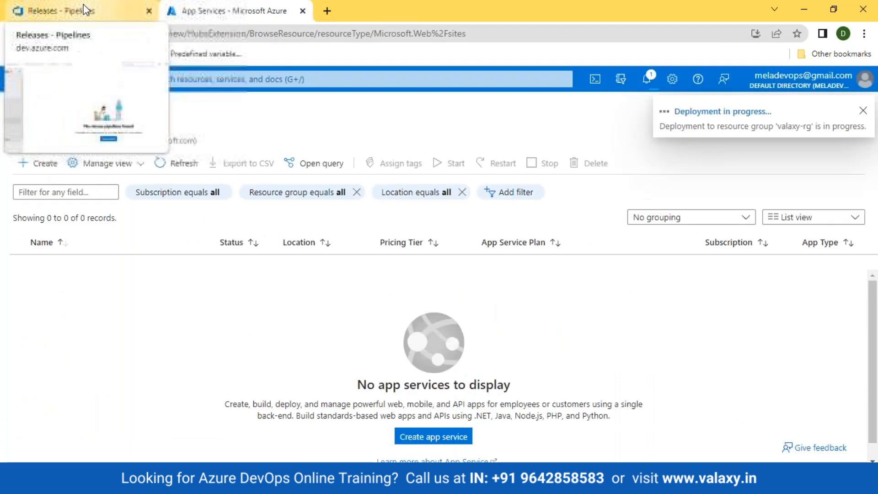
left_click(76, 12)
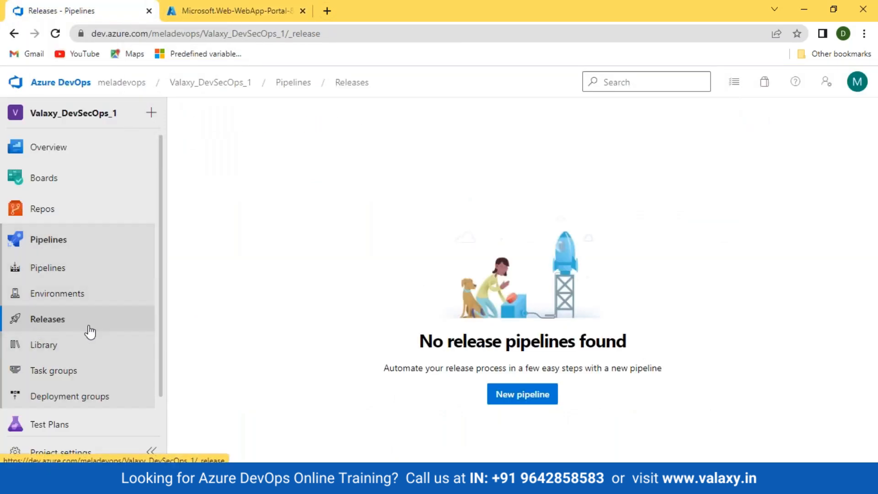
Step: Create a new release pipeline starting from an empty job and name its stage Dev
left_click(526, 397)
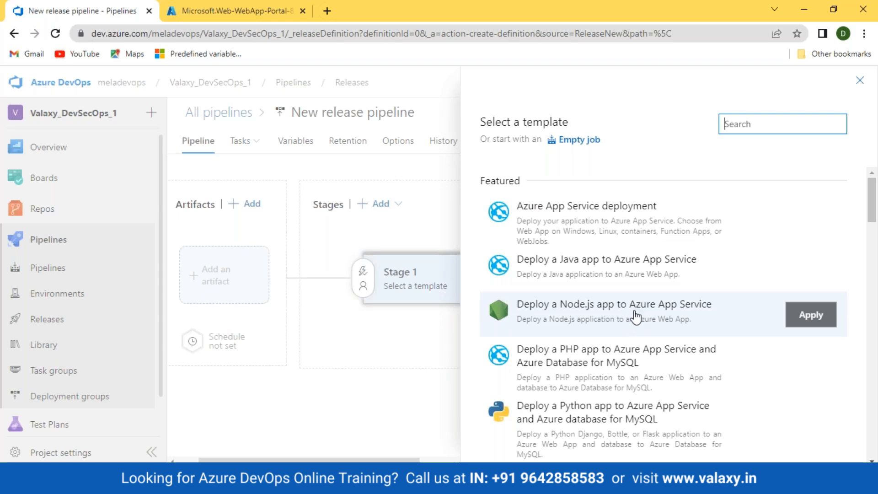
left_click(571, 141)
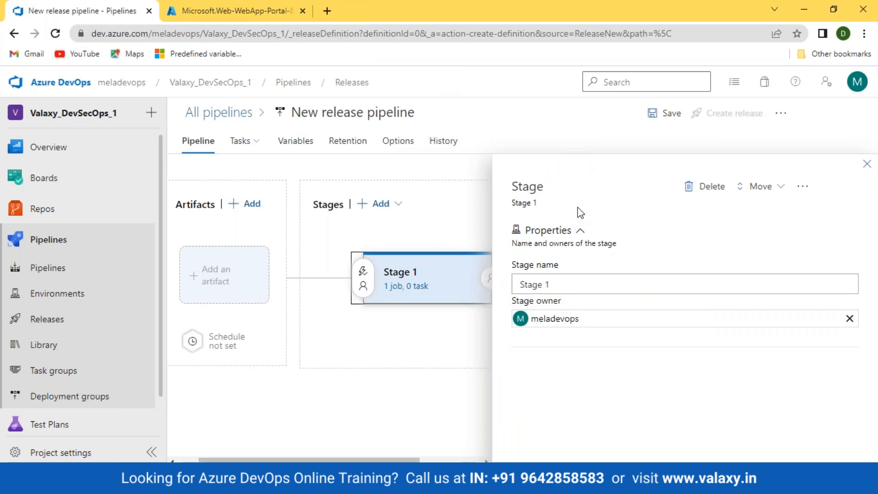
left_click_drag(563, 285, 516, 284)
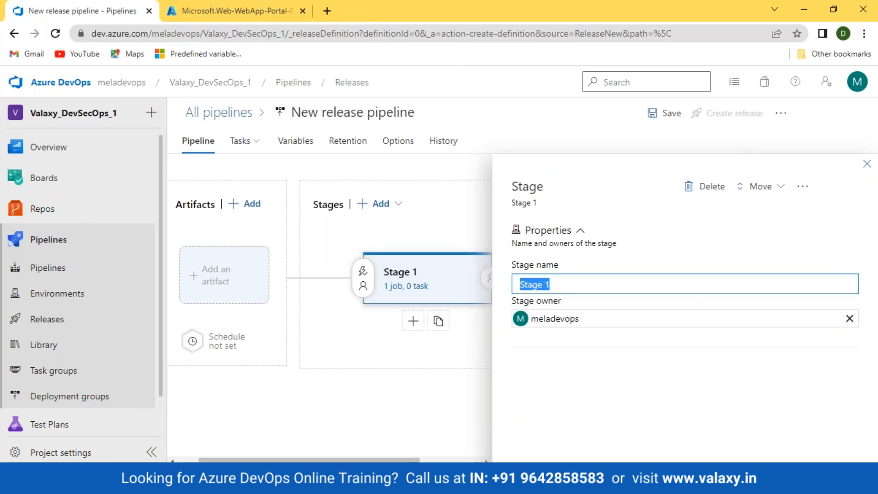
type("Dev")
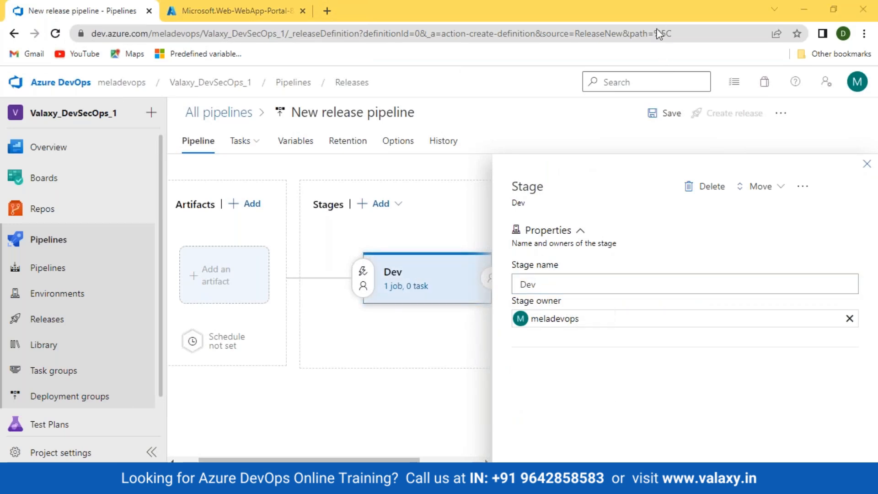
left_click(867, 164)
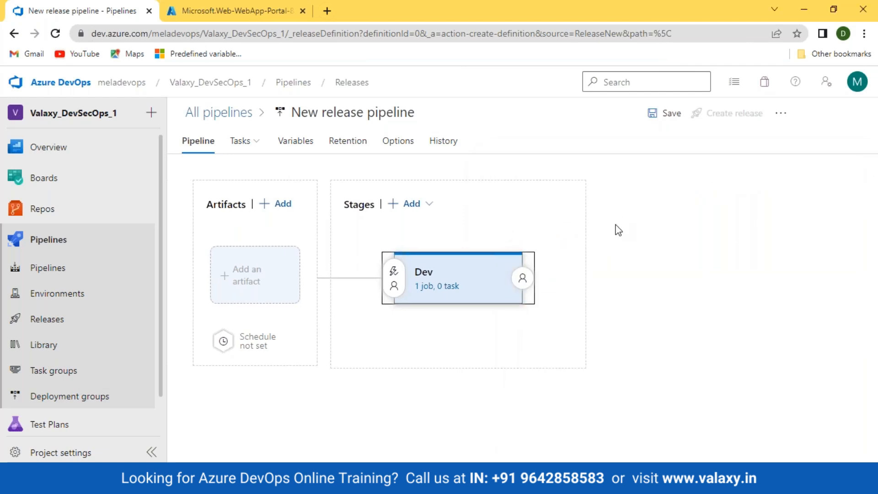
left_click(646, 18)
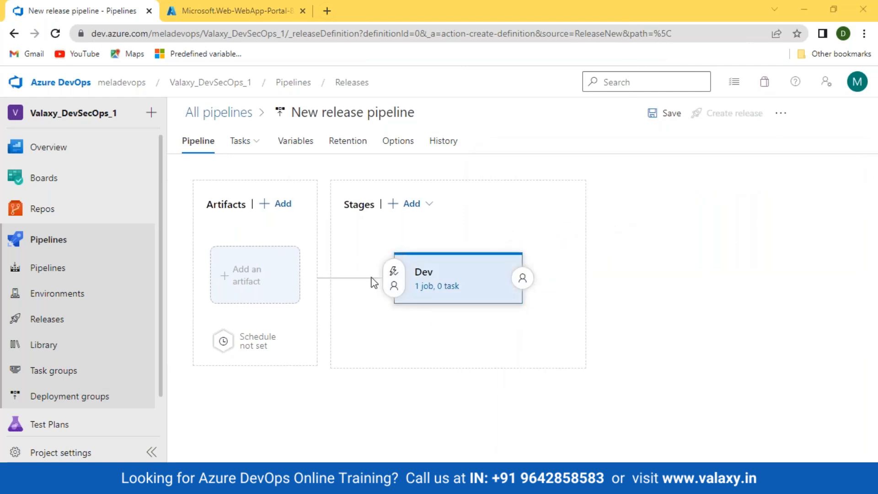
Step: View the Dev stage's pre-deployment conditions and close them
left_click(393, 284)
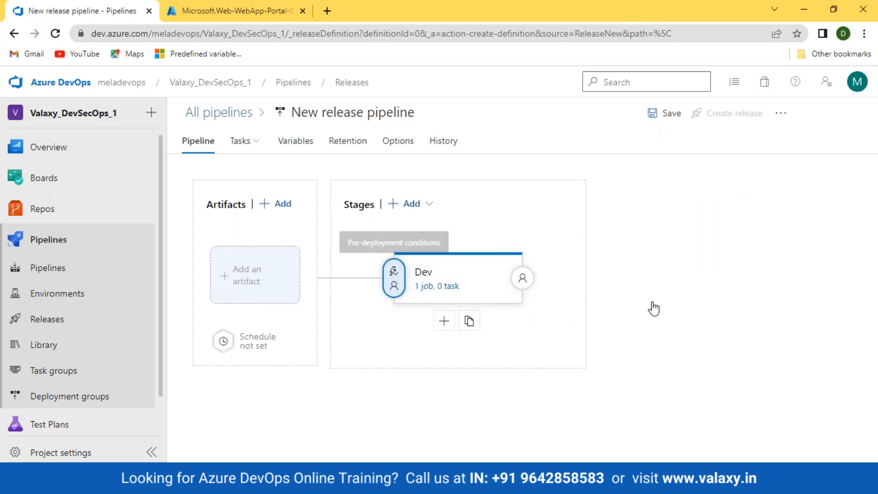
left_click(630, 311)
left_click(856, 164)
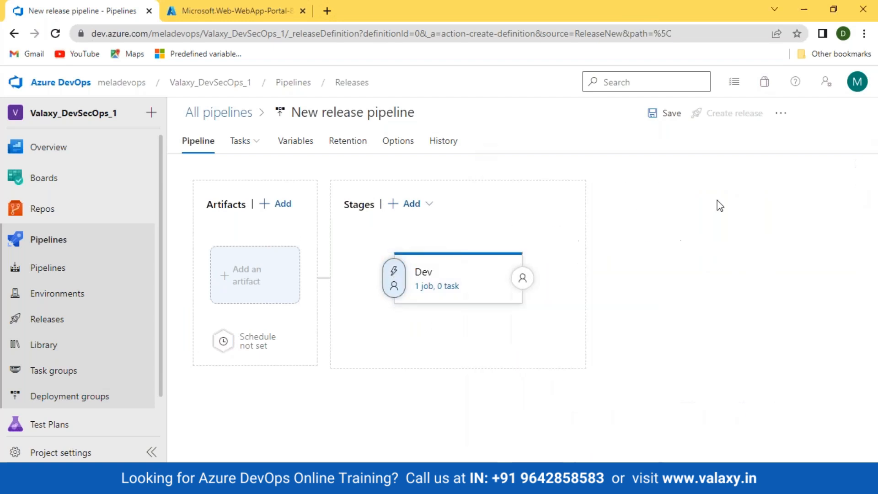
Step: Add a Build artifact to the release pipeline from project Valaxy_DevSecOps_1, with DevSecOps_App-build as the source build pipeline
left_click(242, 281)
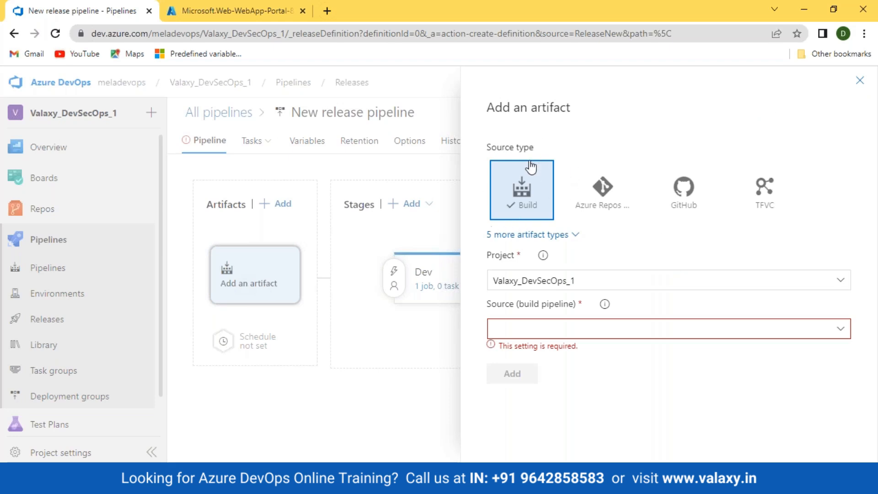
left_click(601, 206)
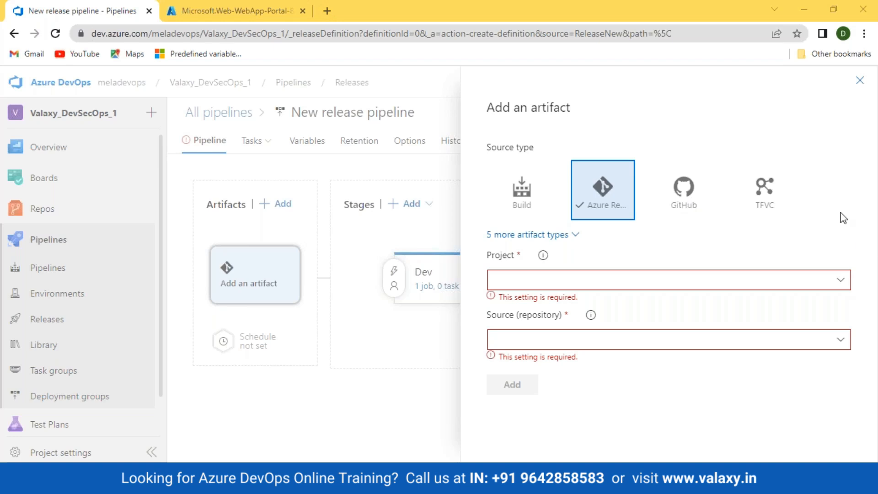
left_click(519, 194)
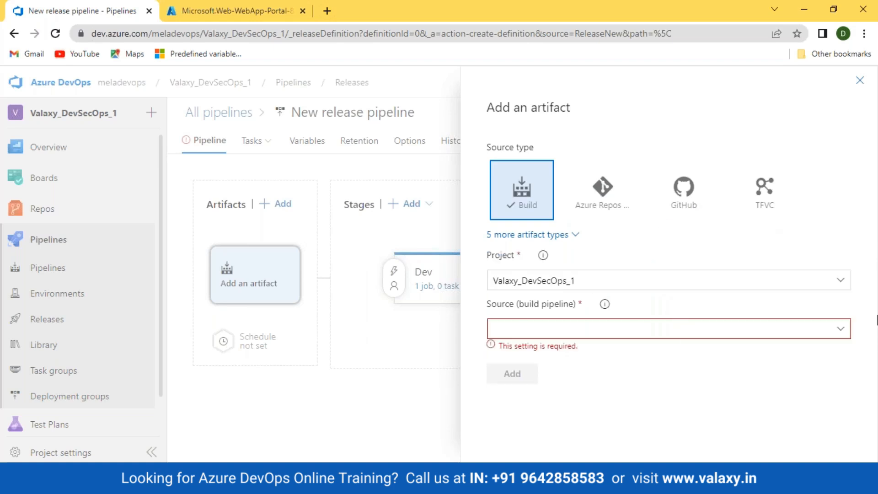
left_click(841, 331)
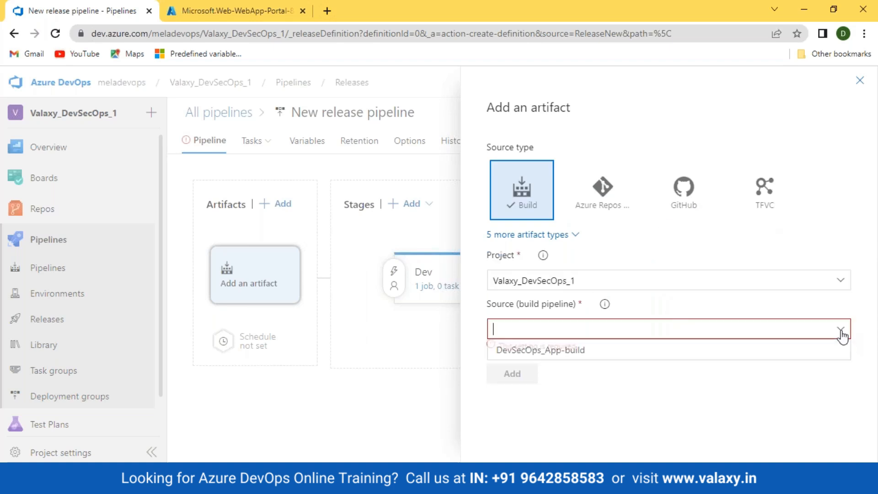
left_click(567, 353)
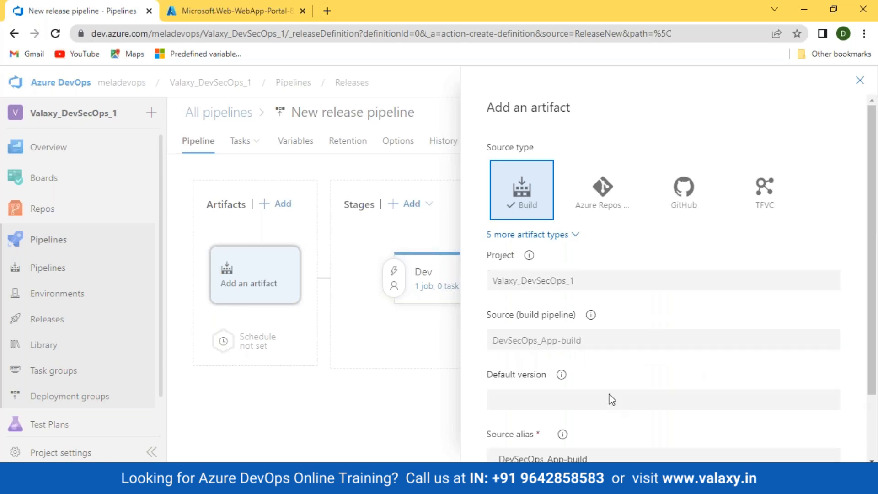
scroll(502, 427, "down", 2)
left_click(509, 445)
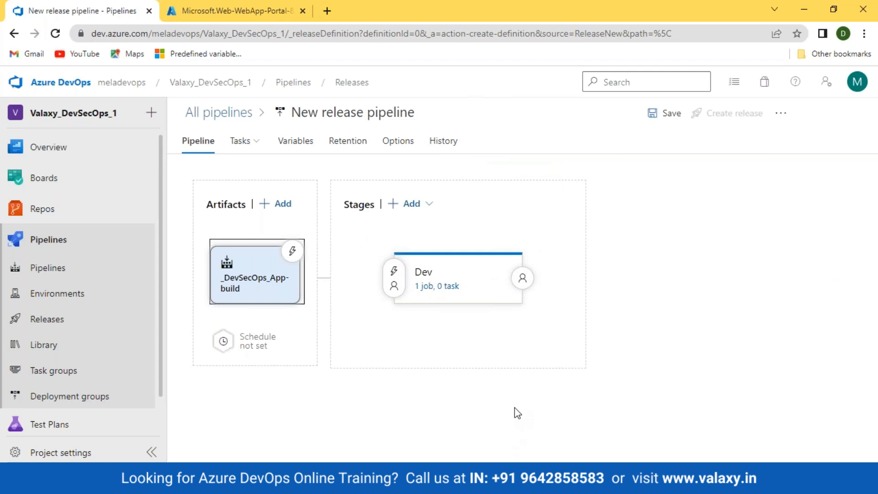
Step: Rename the release pipeline as azure-webapp_release
left_click(434, 113)
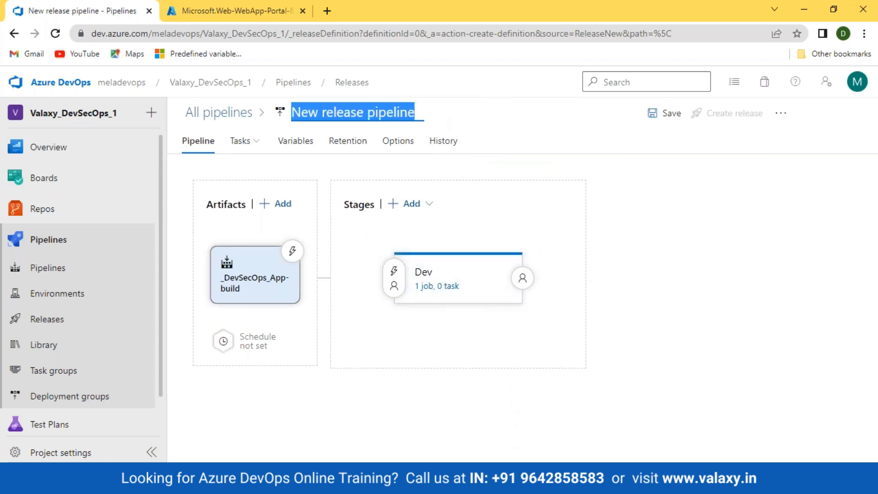
type("a")
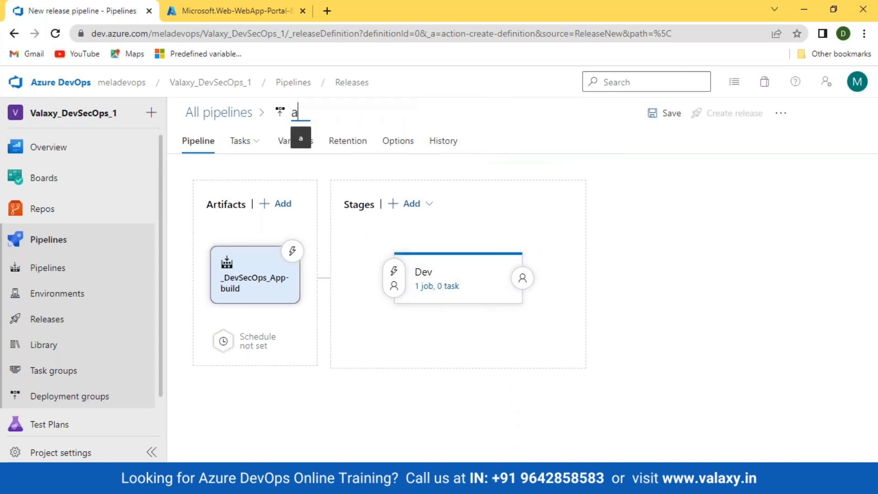
type("zure-webapp")
type("_r")
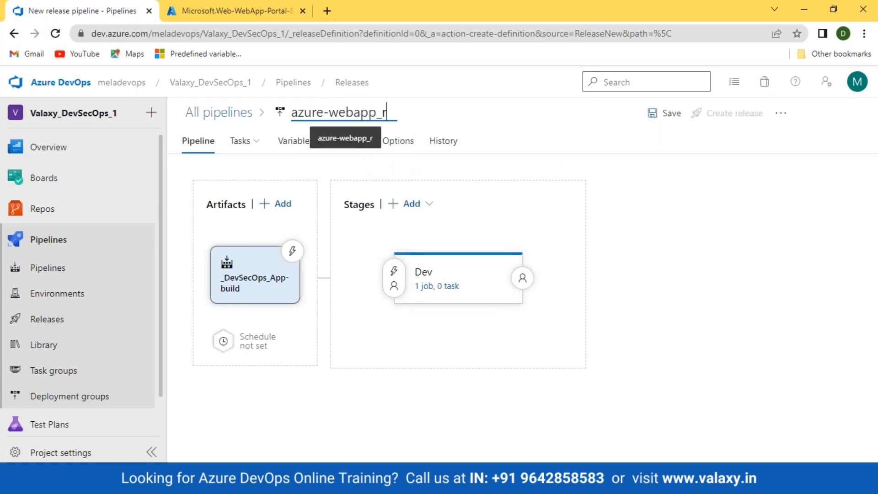
type("elease")
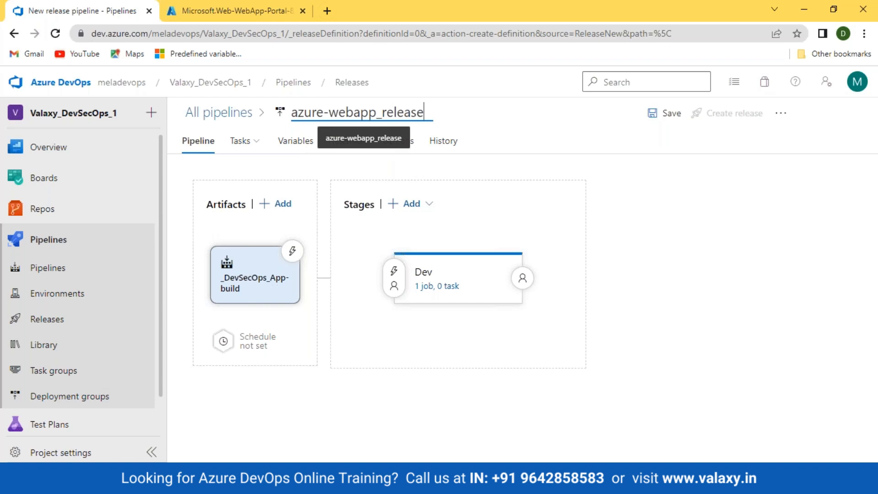
left_click(459, 432)
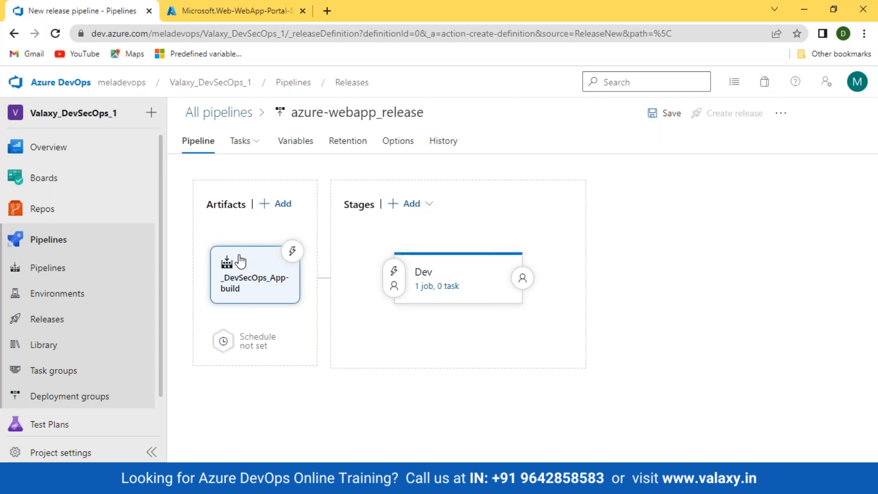
Step: Open the Dev stage's tasks, and switch to the Azure portal to review the valaxy-dev web app's overview, including its operating system and default domain
left_click(427, 287)
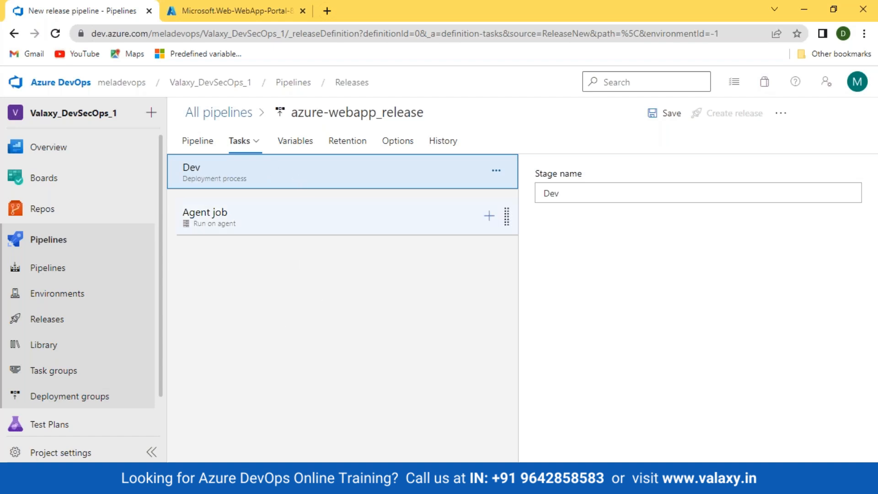
left_click(231, 10)
left_click(255, 358)
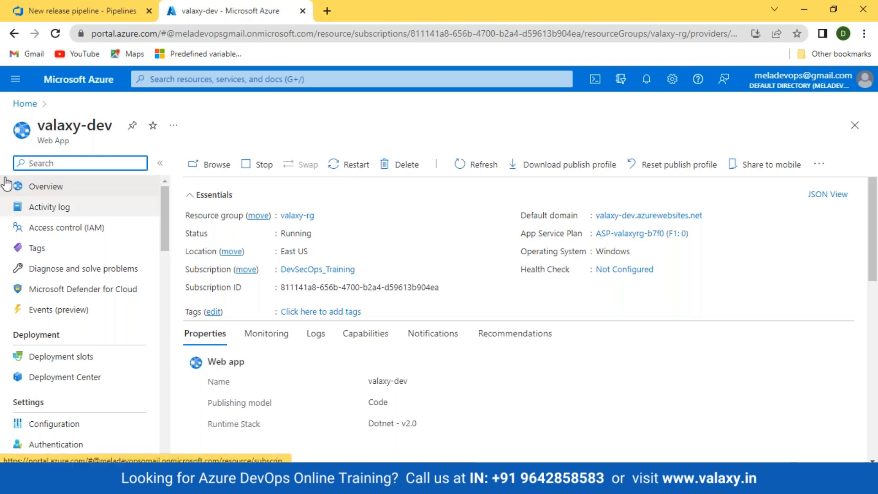
left_click_drag(40, 144, 69, 142)
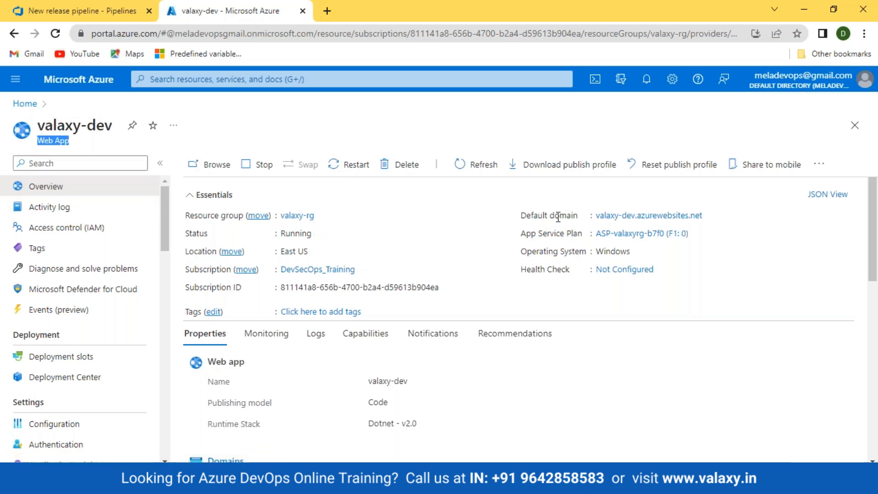
left_click(709, 215)
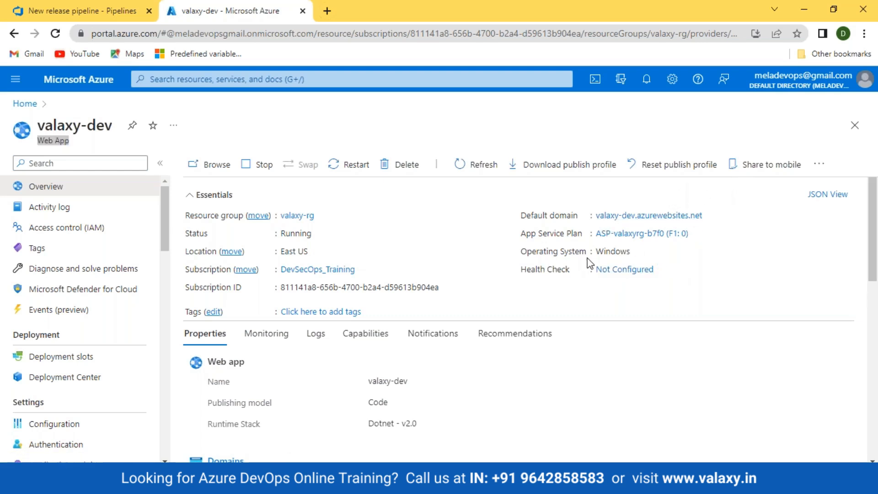
double_click(612, 251)
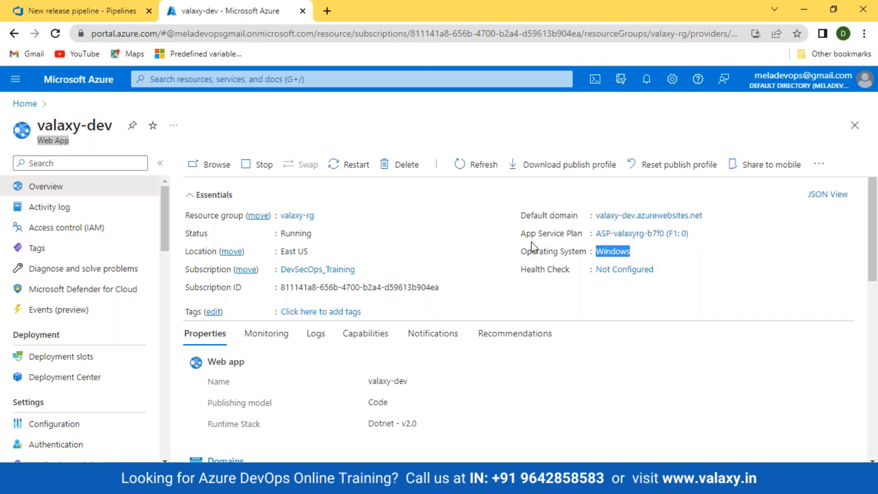
left_click_drag(514, 237, 657, 249)
left_click(743, 273)
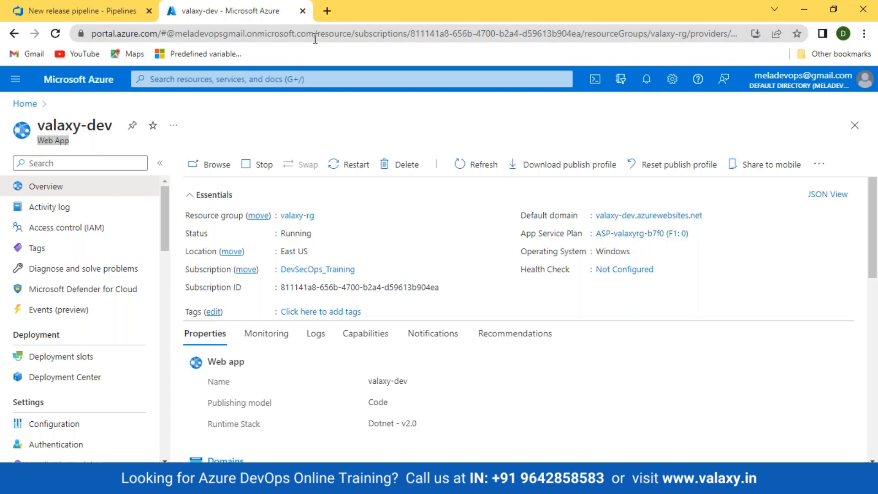
Step: Open the web app's default domain, valaxy-dev.azurewebsites.net, in a new browser tab and read its landing page
double_click(318, 18)
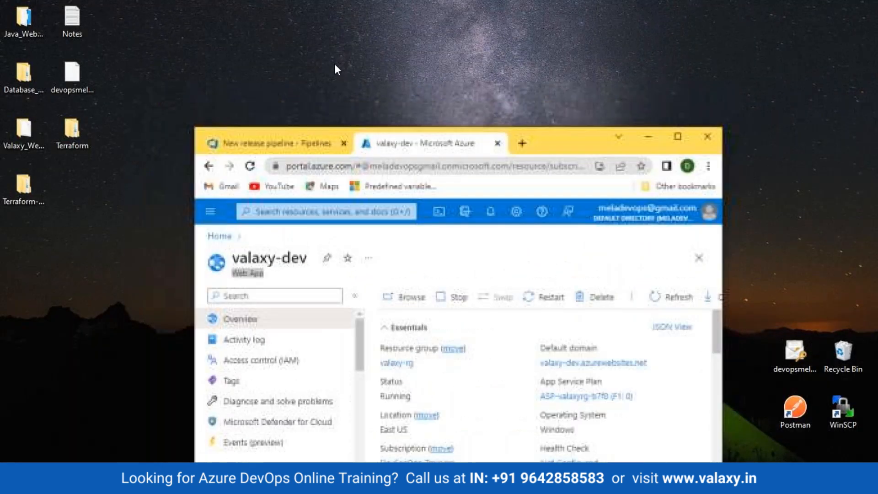
key("ctrl+t")
left_click(678, 137)
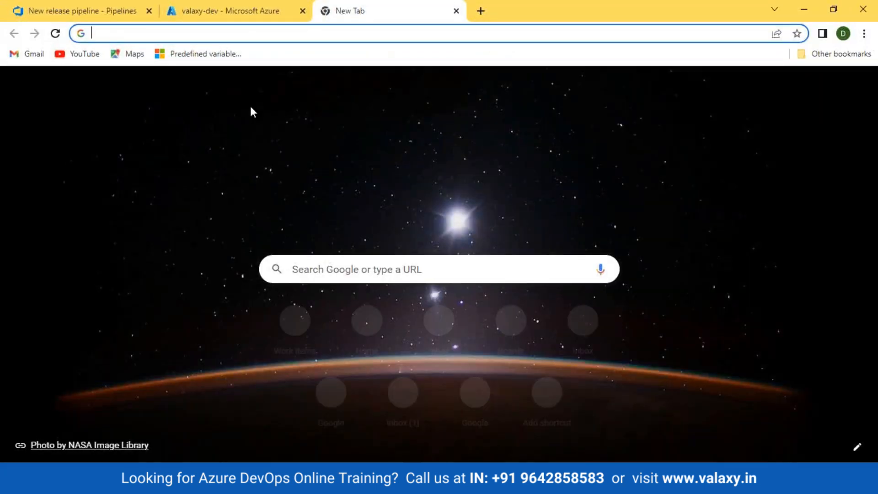
key("ctrl+v")
key("Return")
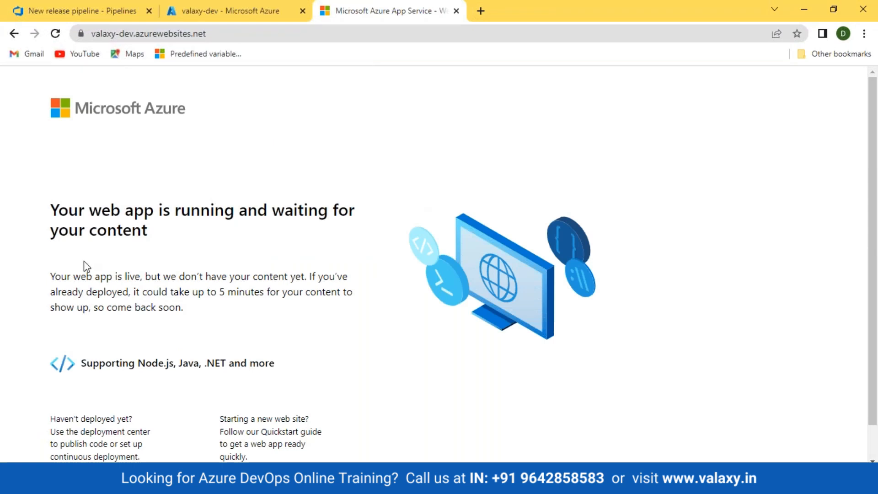
left_click_drag(34, 221, 402, 305)
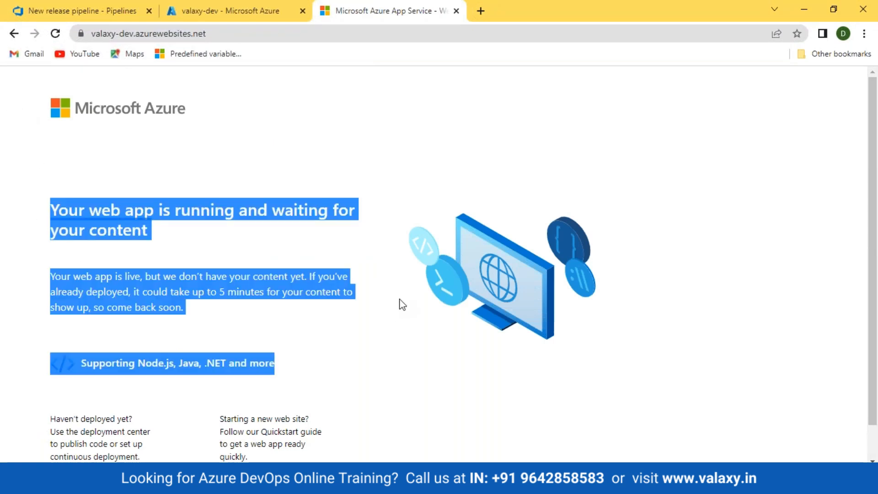
left_click(315, 309)
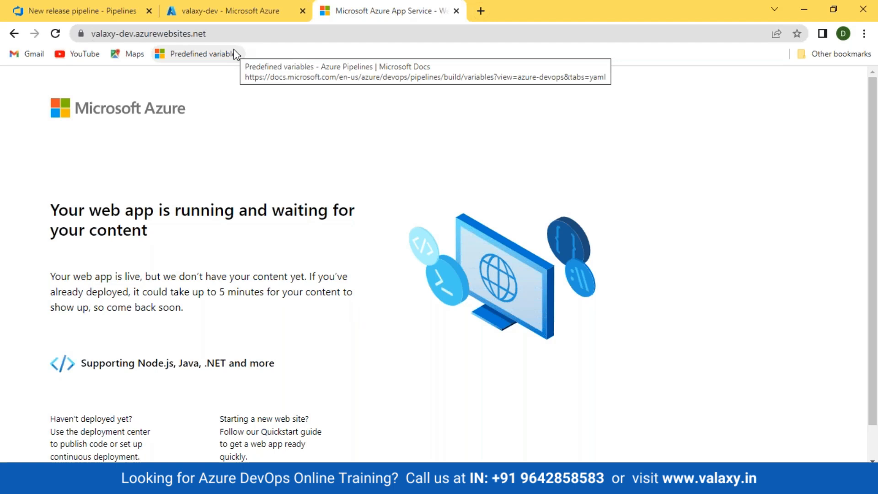
Step: Return to the release pipeline, start adding a task to the Dev stage's agent job, and search the available tasks for "app ser"
left_click(78, 13)
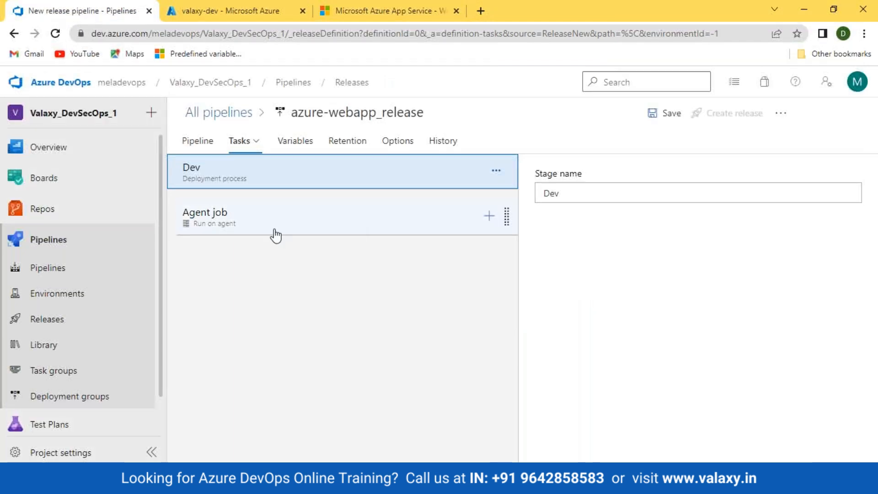
left_click(489, 215)
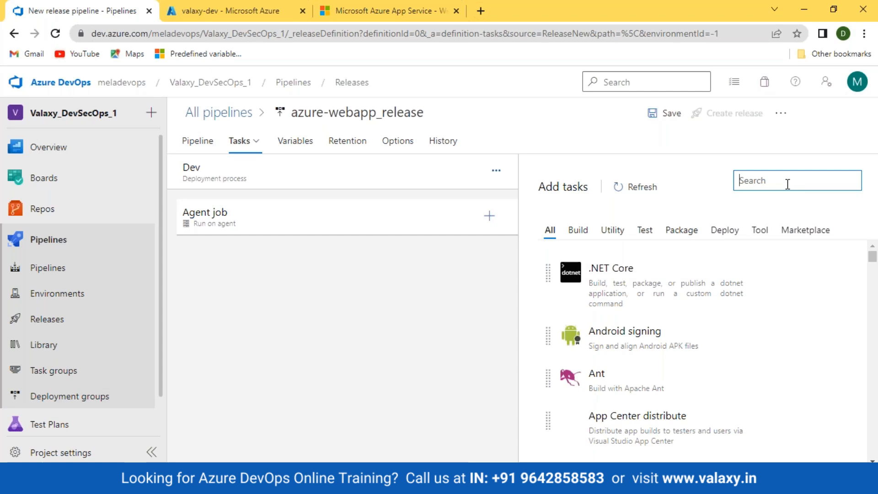
type("app ser")
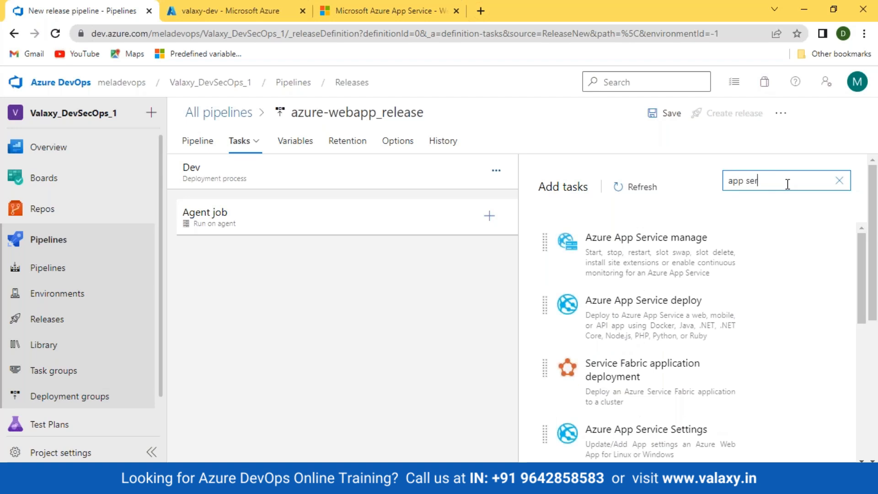
scroll(754, 294, "down", 2)
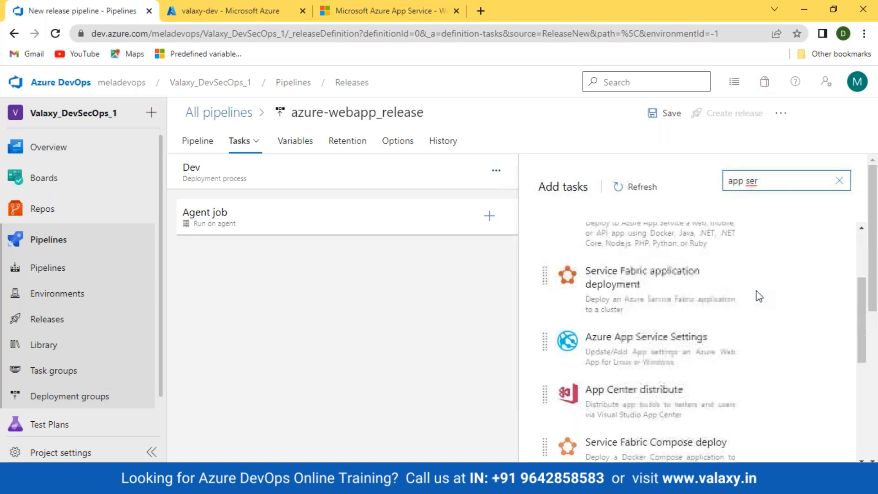
scroll(754, 294, "up", 1)
mouse_move(660, 310)
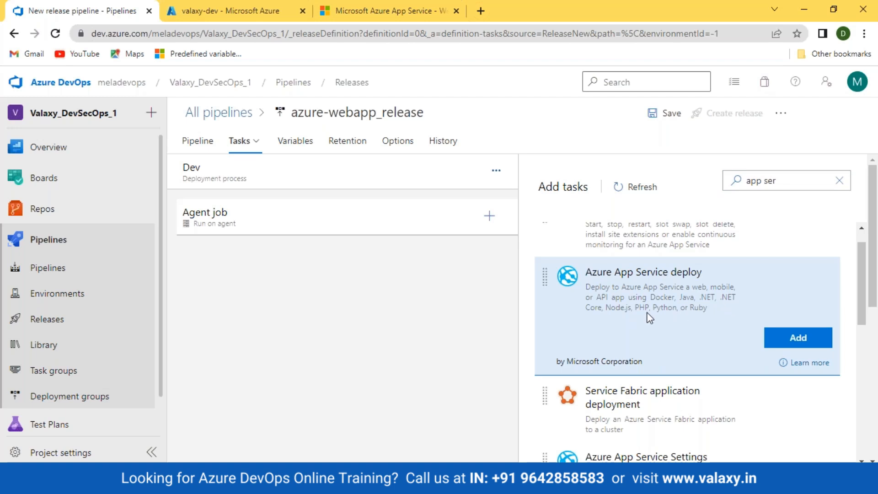
mouse_move(632, 248)
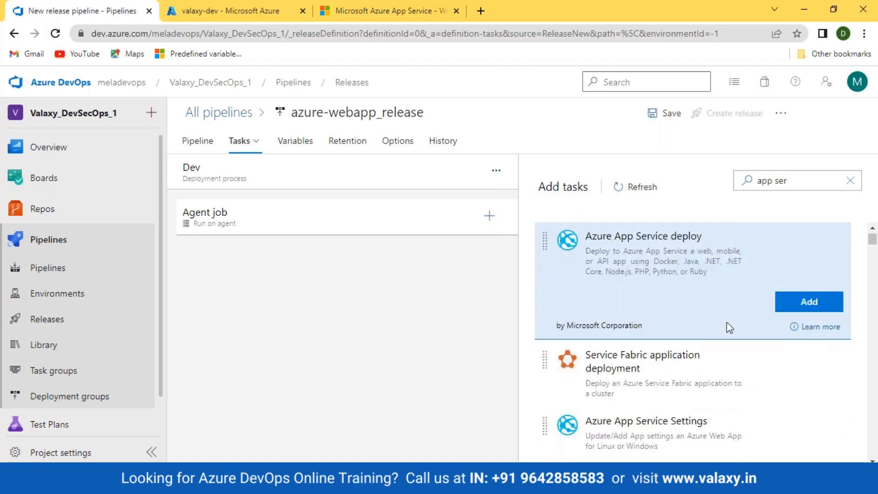
mouse_move(810, 334)
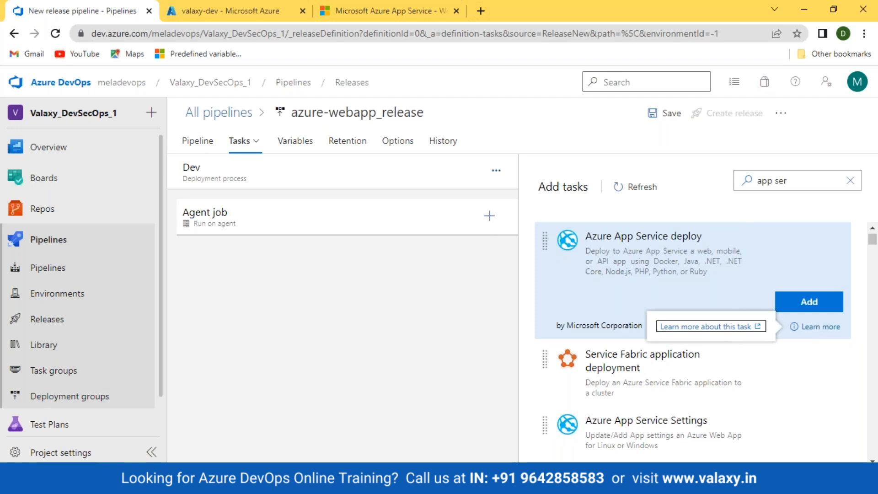
Step: Open the Azure App Service deploy task's documentation and read its overview, prerequisites and deployment sections
left_click(710, 326)
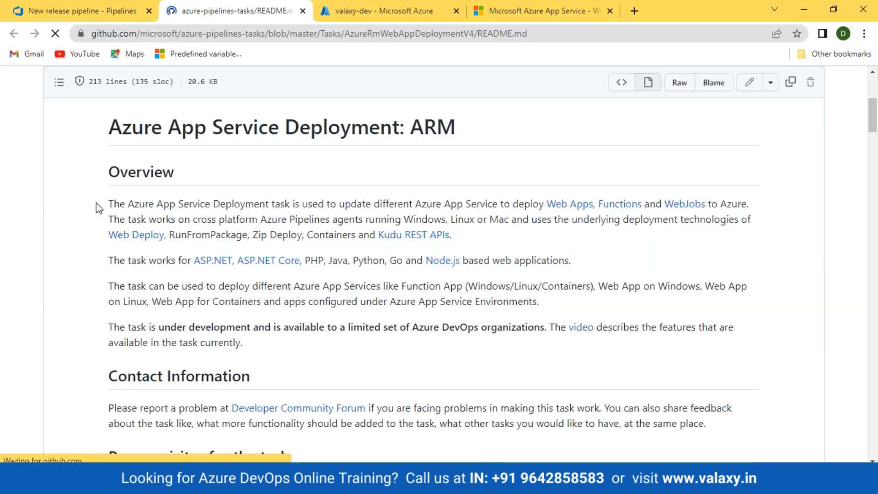
scroll(98, 208, "down", 4)
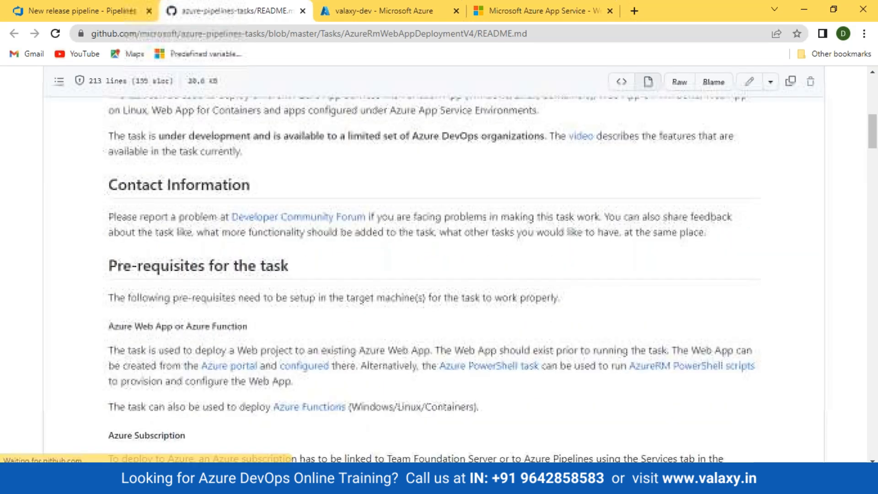
scroll(201, 347, "down", 5)
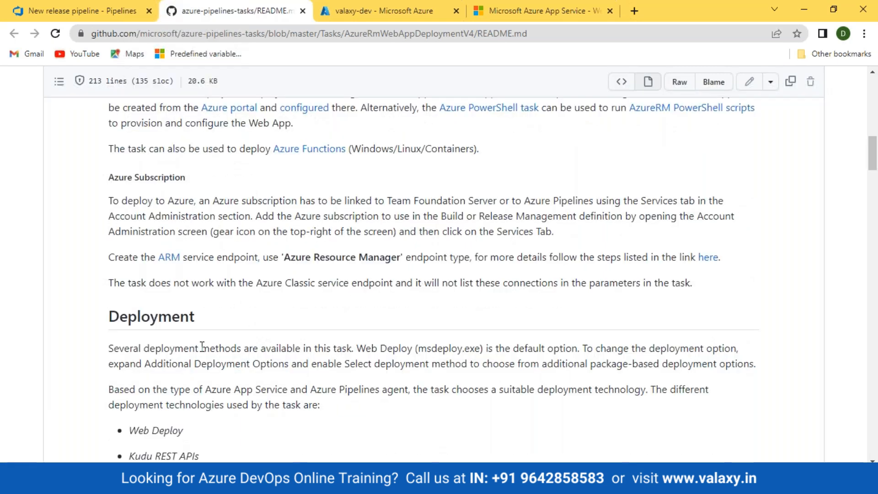
scroll(201, 346, "up", 10)
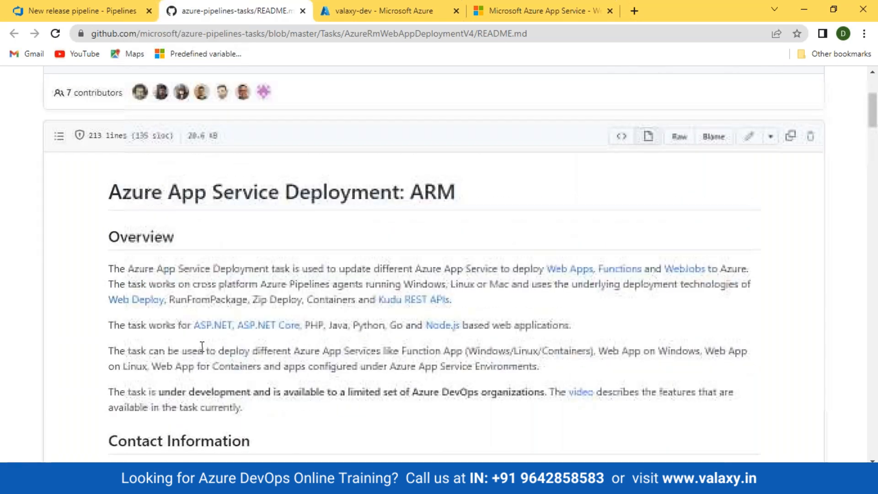
scroll(201, 346, "up", 2)
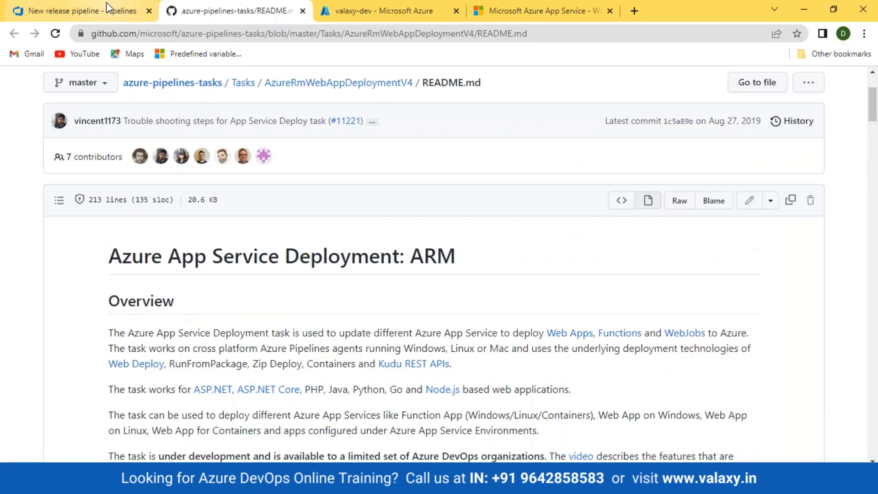
Step: Add the Azure App Service deploy task to the agent job and set its Azure subscription to the valaxy-devsecops service connection
left_click(55, 6)
left_click(816, 310)
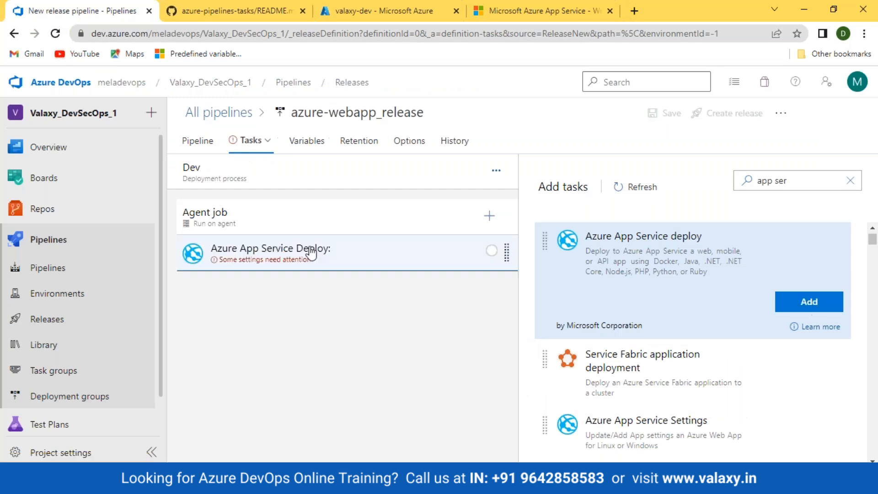
left_click(498, 251)
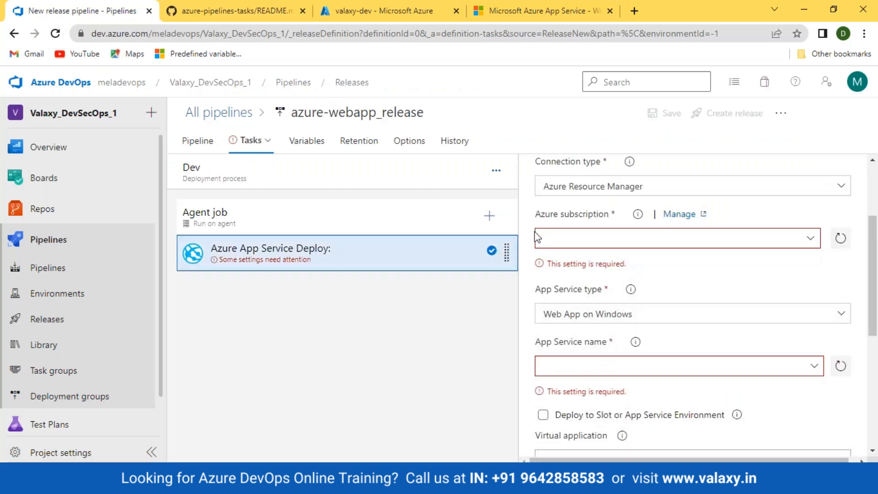
left_click(811, 239)
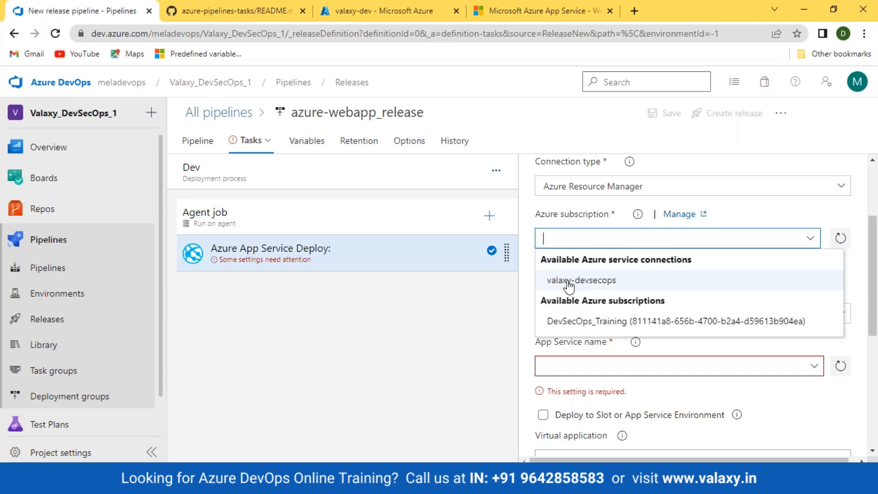
left_click(590, 280)
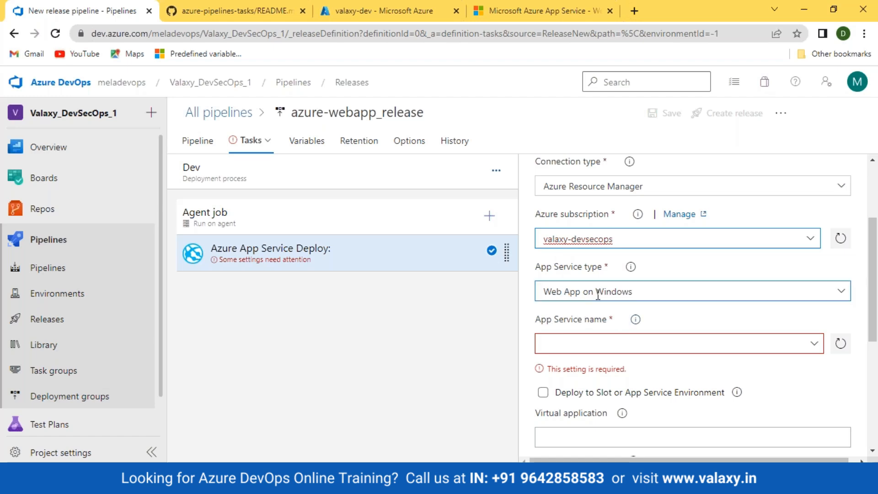
Step: Close the task documentation page and set the deploy task's App Service name to valaxy-dev
left_click(183, 10)
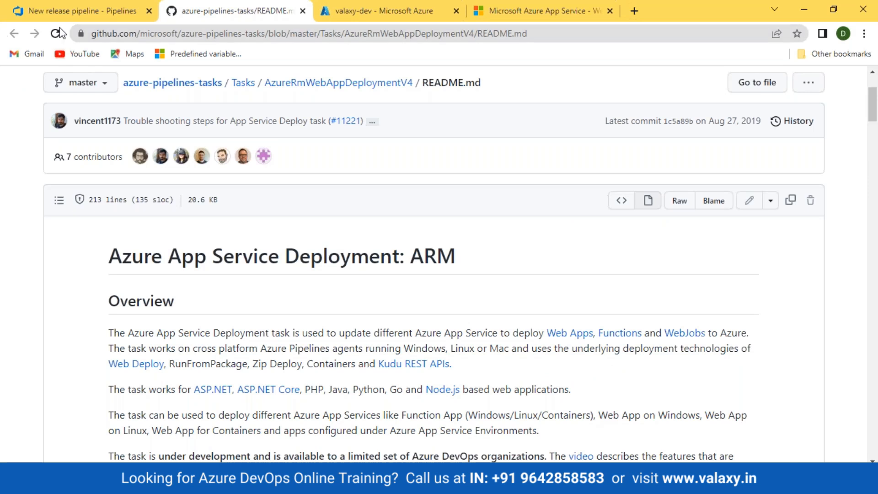
left_click(348, 21)
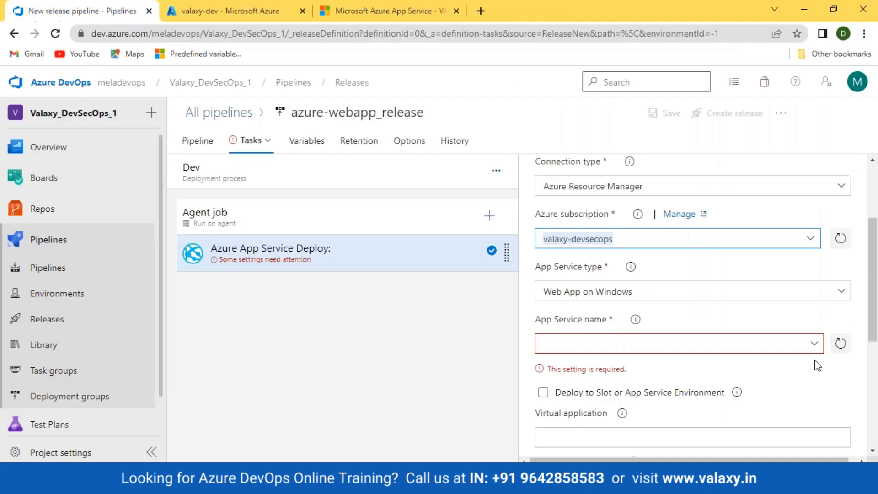
left_click(567, 343)
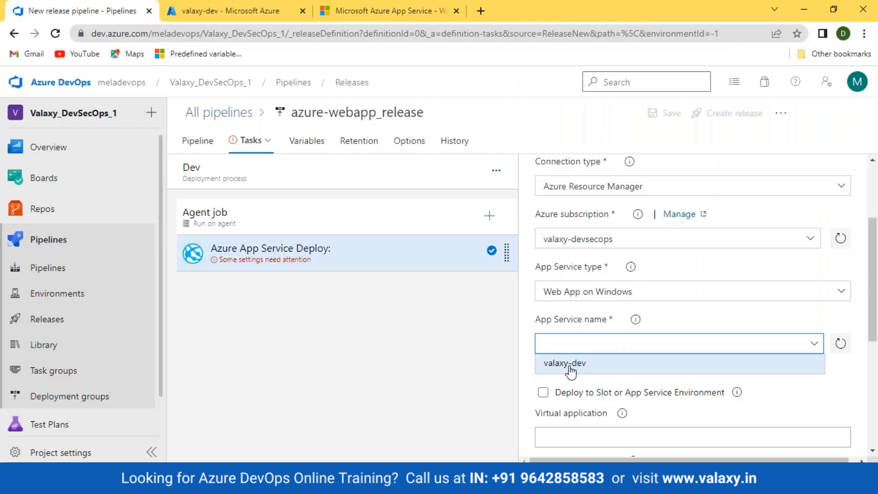
left_click(564, 363)
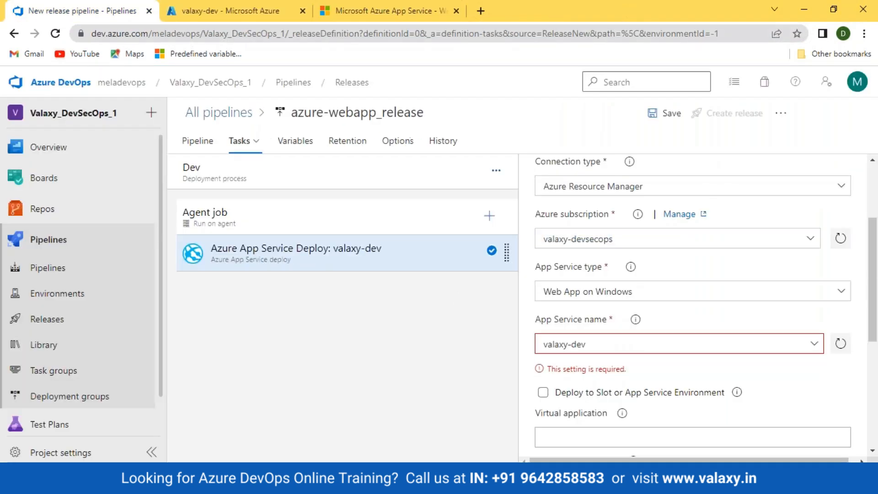
Step: Compare the web app's name in the Azure portal with the App Service name chosen in the deploy task
left_click(224, 11)
left_click_drag(111, 126, 39, 126)
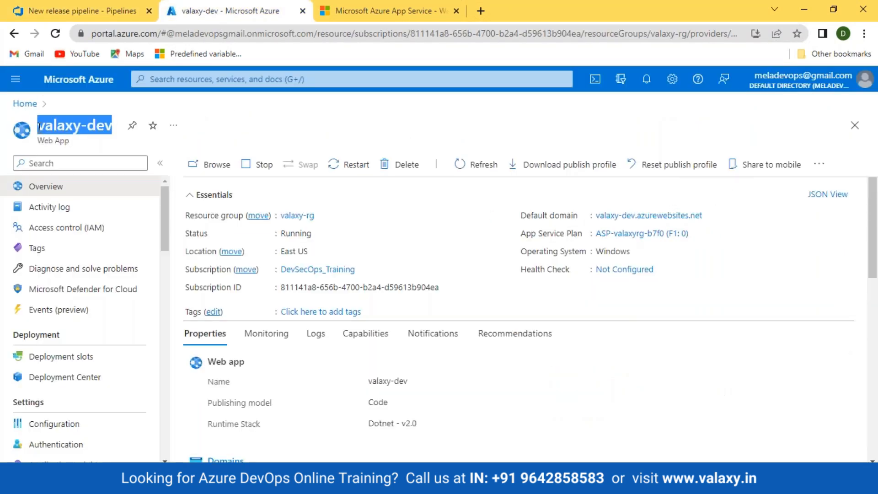
left_click(80, 11)
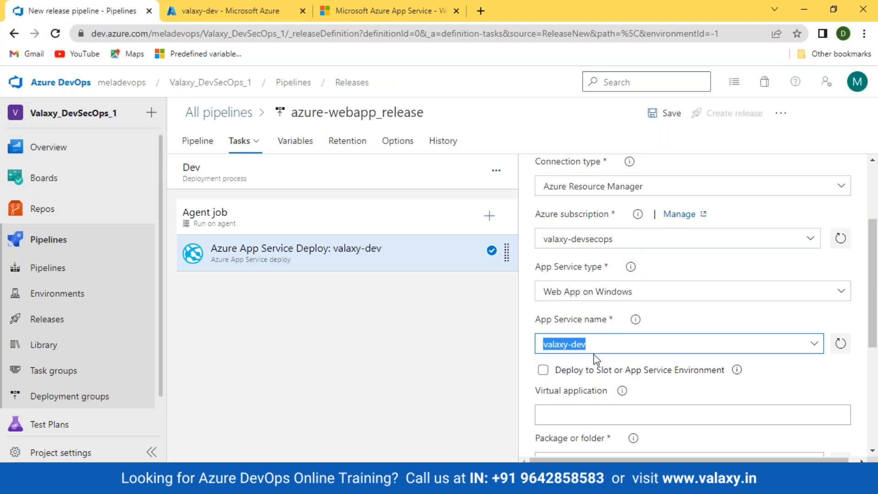
Step: Review the deploy task's Package or folder setting and its remaining option sections
scroll(593, 354, "down", 1)
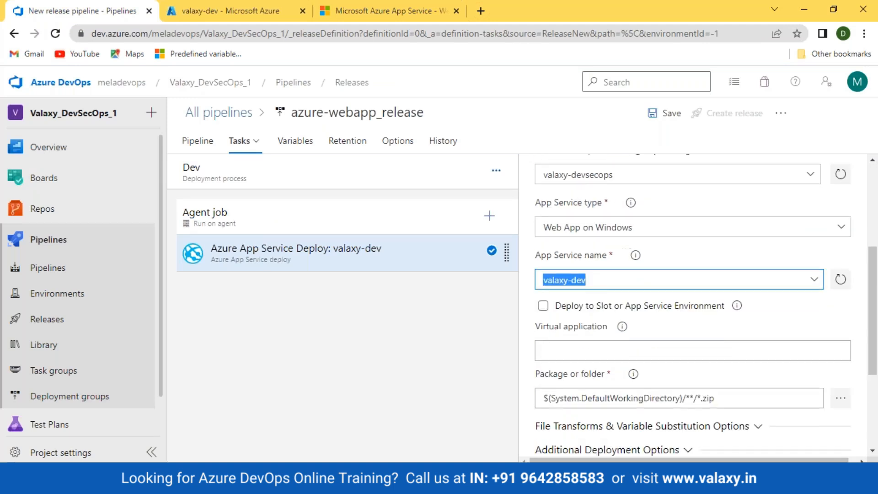
scroll(629, 365, "down", 1)
left_click_drag(874, 299, 873, 355)
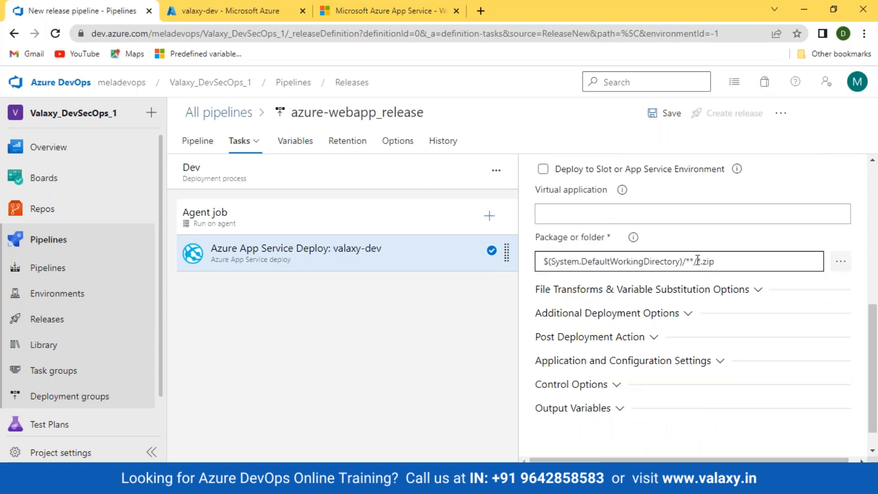
Step: Set the deploy task's Package or folder to valaxy_devsecops_app.zip from the drop folder of the _DevSecOps_App-build artifact
left_click_drag(686, 261, 716, 276)
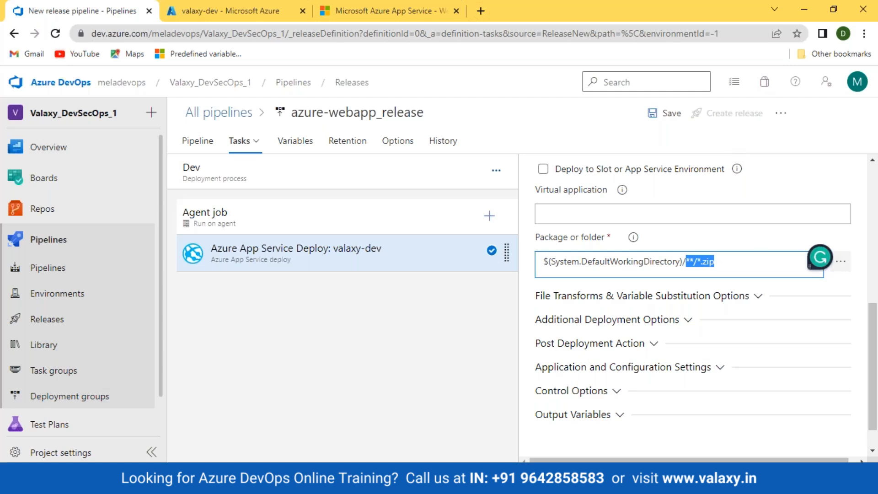
left_click_drag(820, 257, 841, 111)
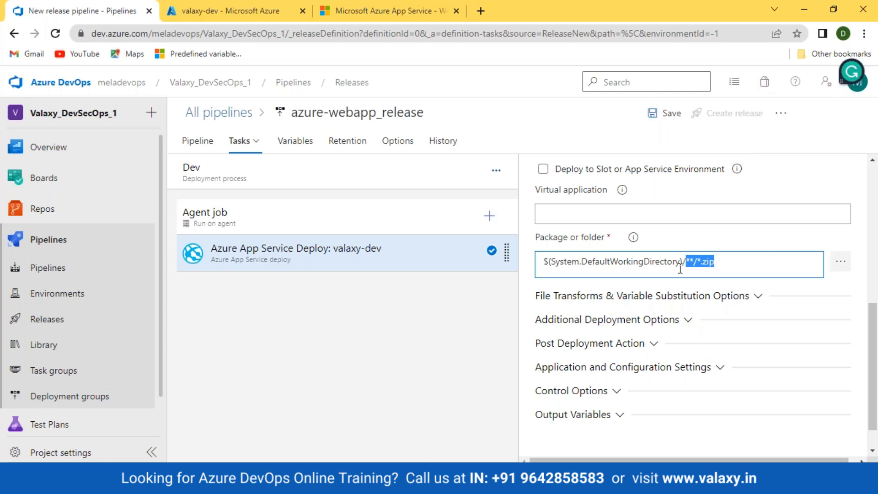
left_click(844, 268)
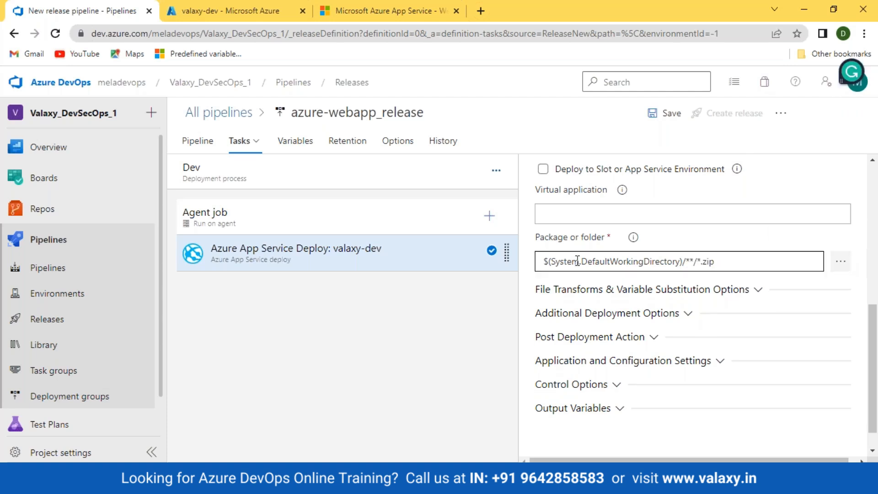
left_click_drag(710, 263, 542, 262)
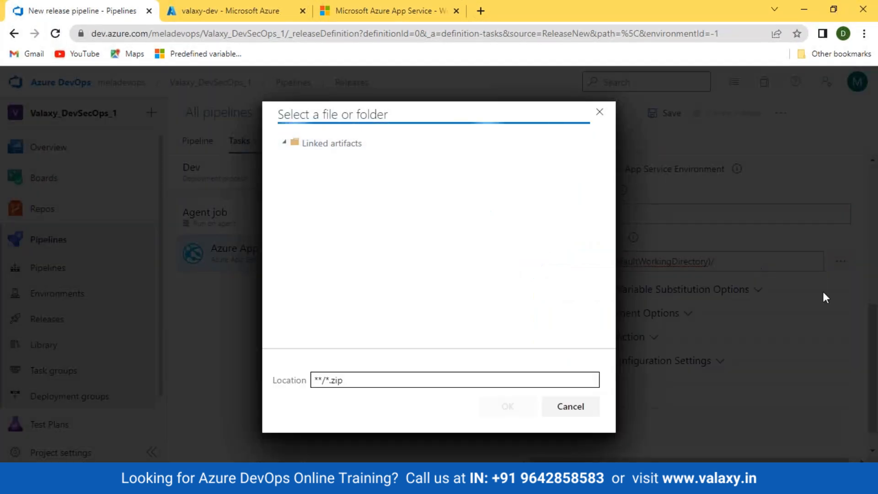
left_click(294, 158)
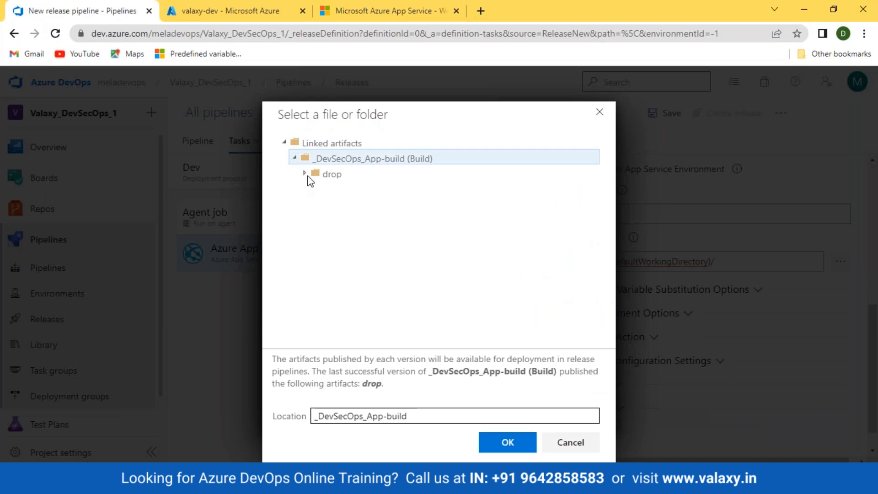
left_click(306, 171)
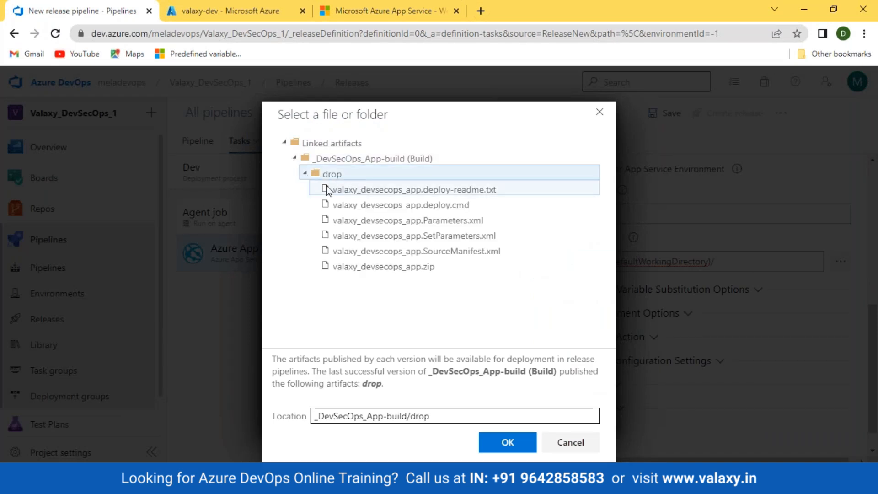
left_click(372, 269)
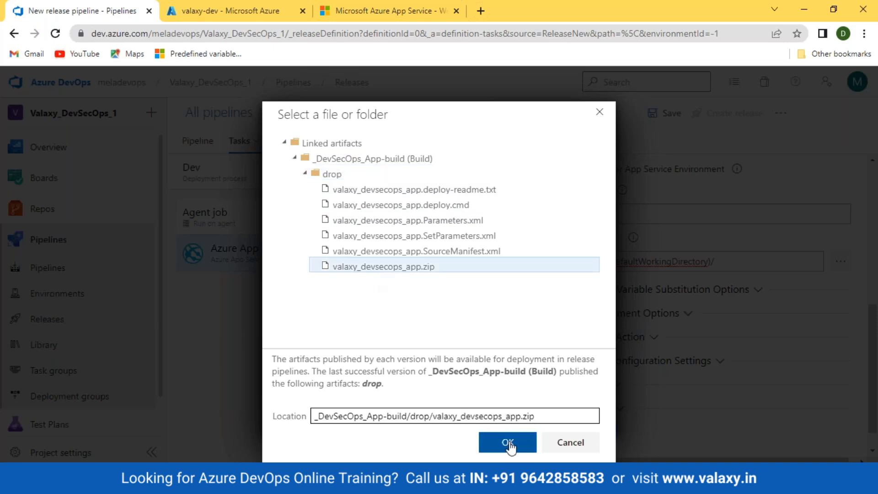
left_click(507, 442)
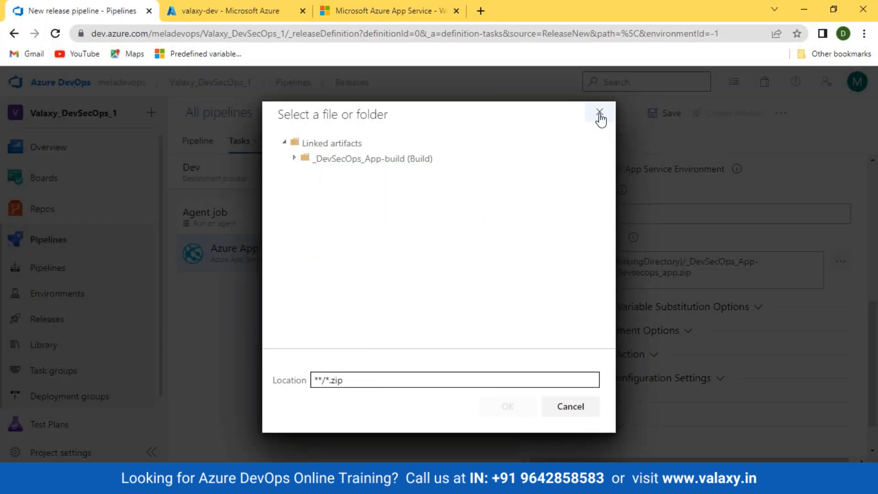
left_click(600, 114)
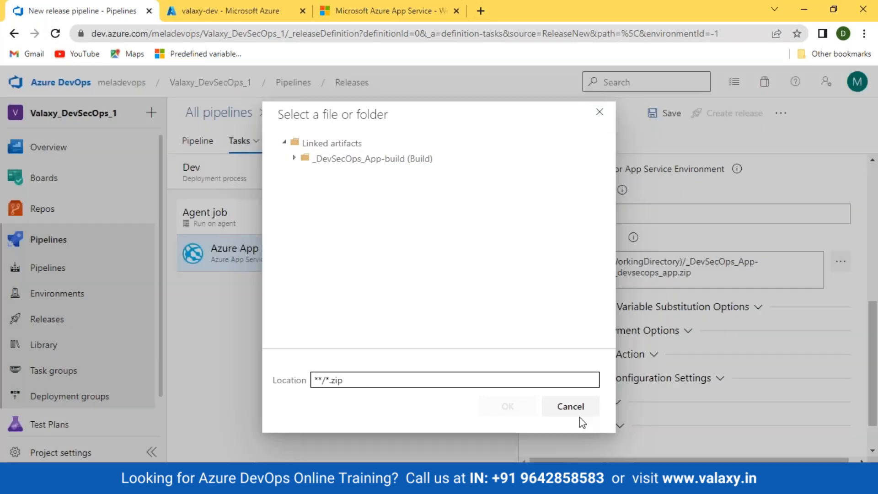
left_click(579, 414)
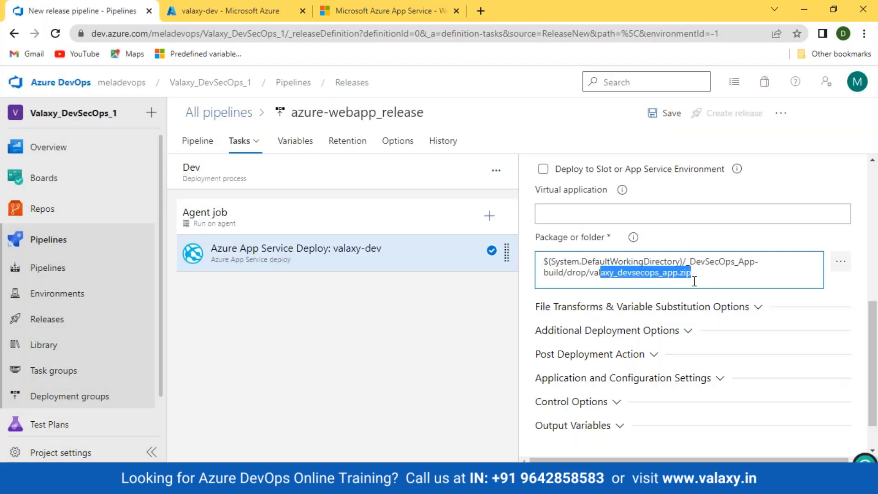
Step: Replace the artifact path after the working directory with a wildcard so Package or folder reads $(System.DefaultWorkingDirectory)/**/*.zip
left_click(726, 275)
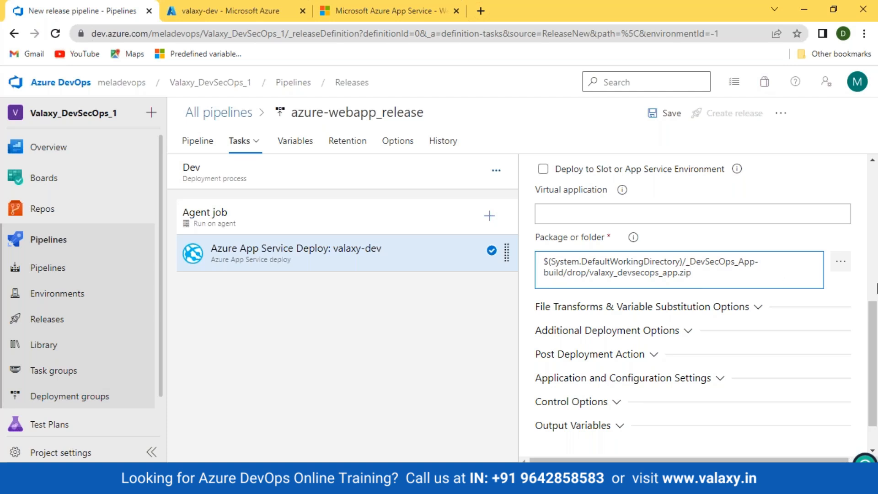
left_click_drag(712, 272, 531, 264)
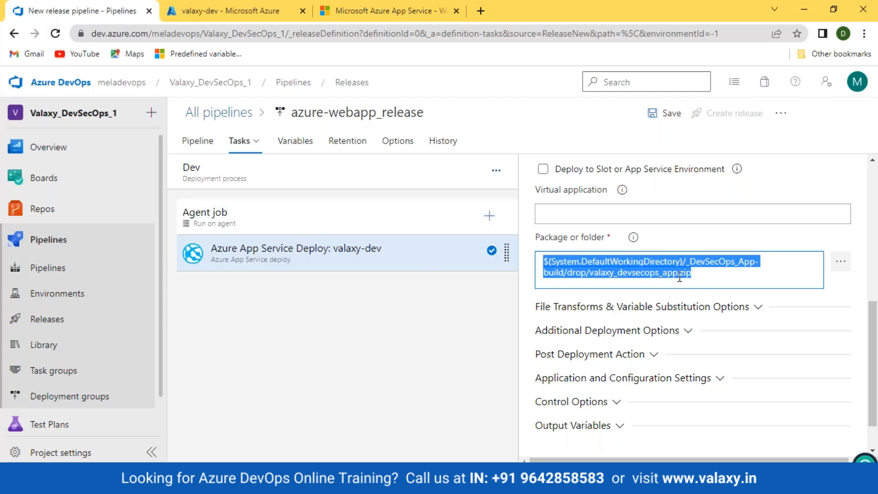
left_click(694, 278)
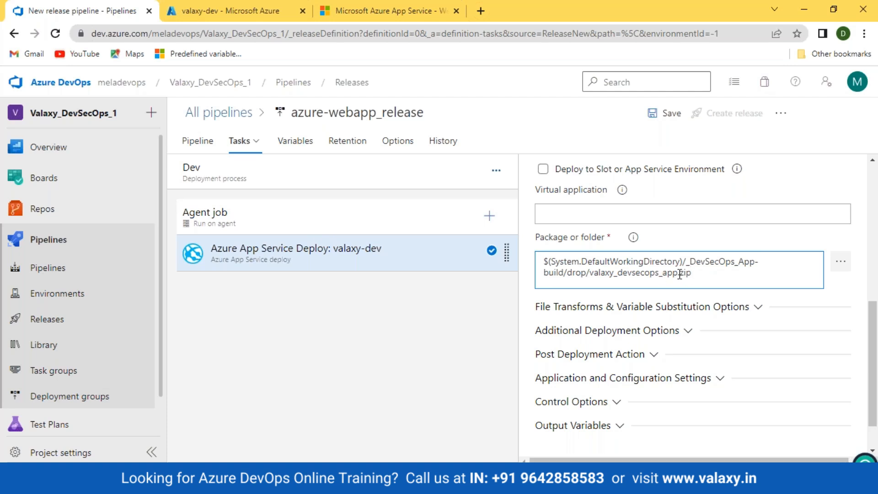
left_click_drag(678, 274, 688, 257)
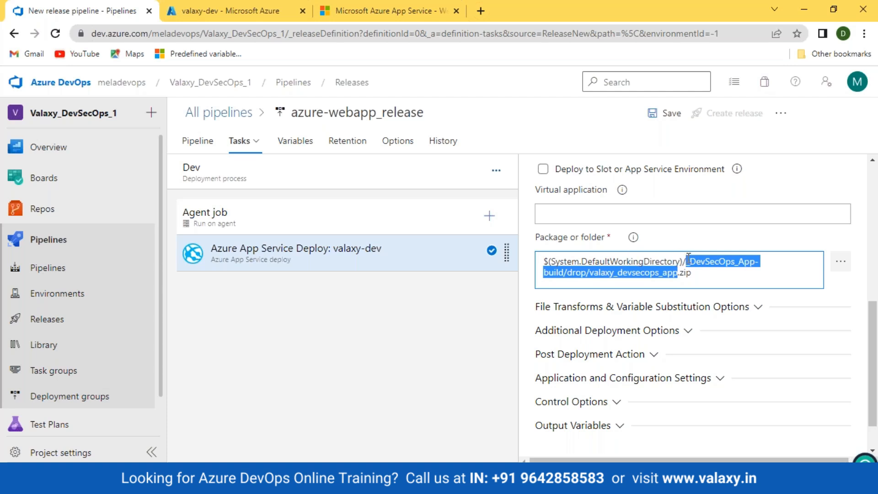
type("**")
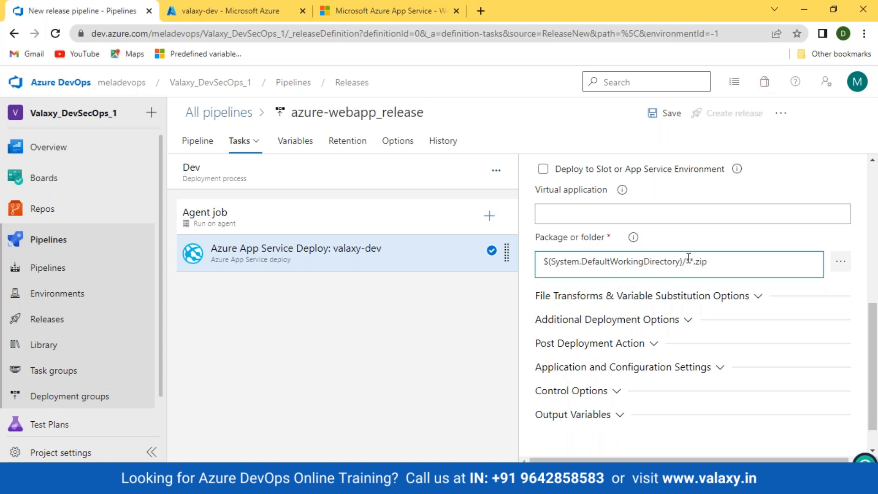
type("/*")
Step: Look over the artifact and Dev stage in the pipeline overview and reopen the Dev stage's Azure App Service deploy task
left_click(199, 142)
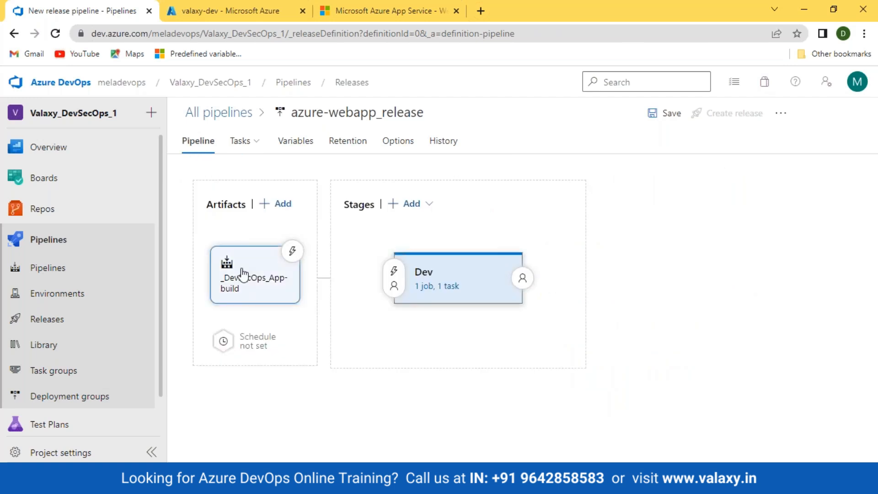
left_click(200, 277)
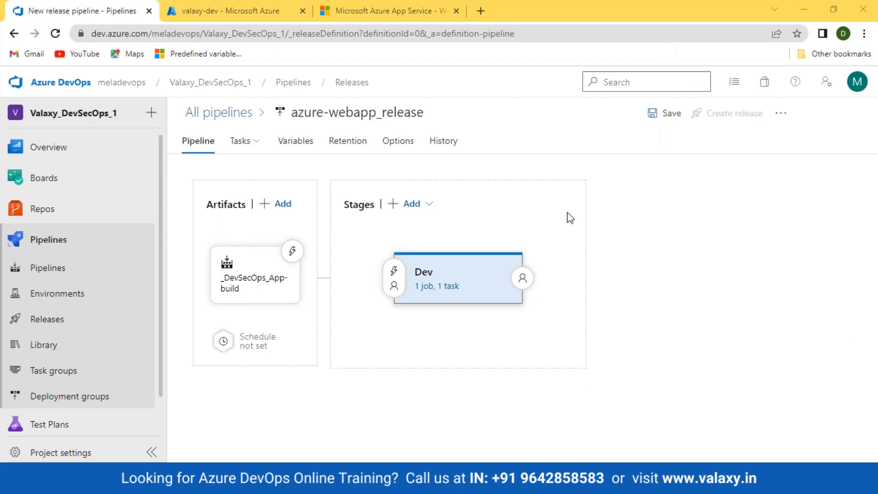
left_click(437, 286)
left_click(288, 260)
Step: Review the deploy task's App Service name, Package or folder path and Azure subscription settings
scroll(739, 337, "down", 5)
scroll(739, 337, "down", 1)
left_click_drag(586, 215, 527, 224)
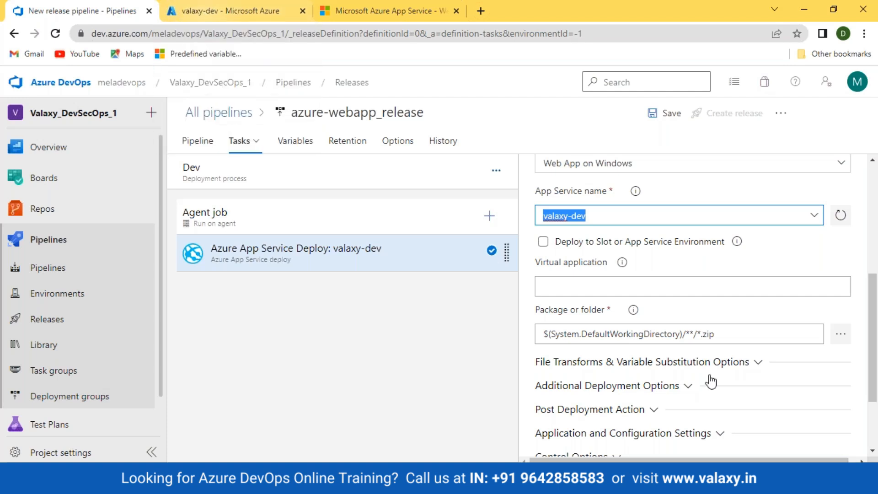
scroll(704, 305, "up", 1)
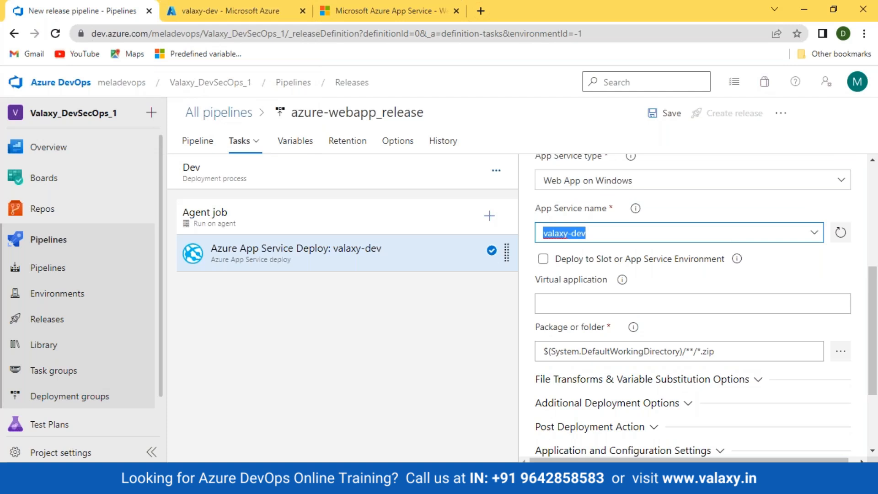
scroll(704, 305, "up", 2)
scroll(704, 305, "up", 1)
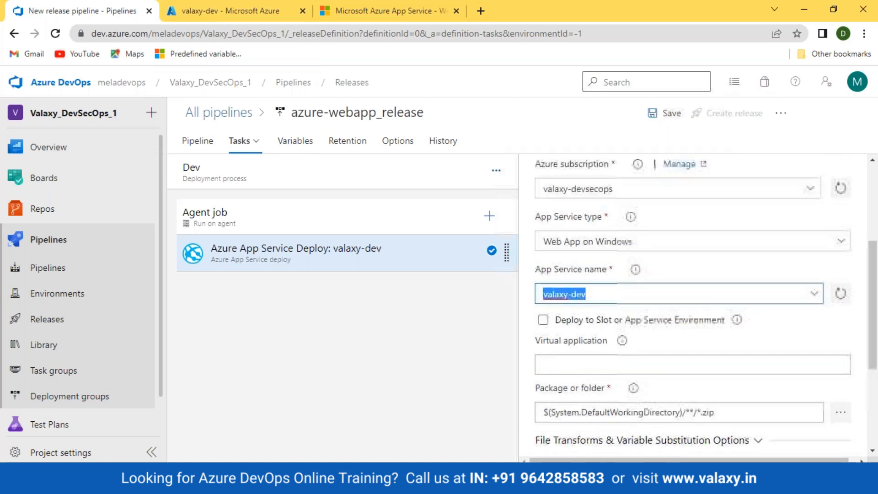
scroll(621, 303, "up", 5)
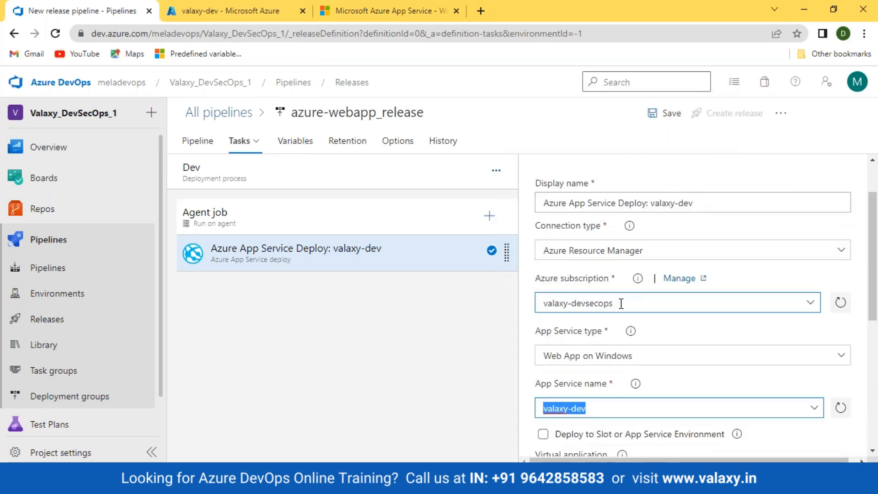
left_click(621, 303)
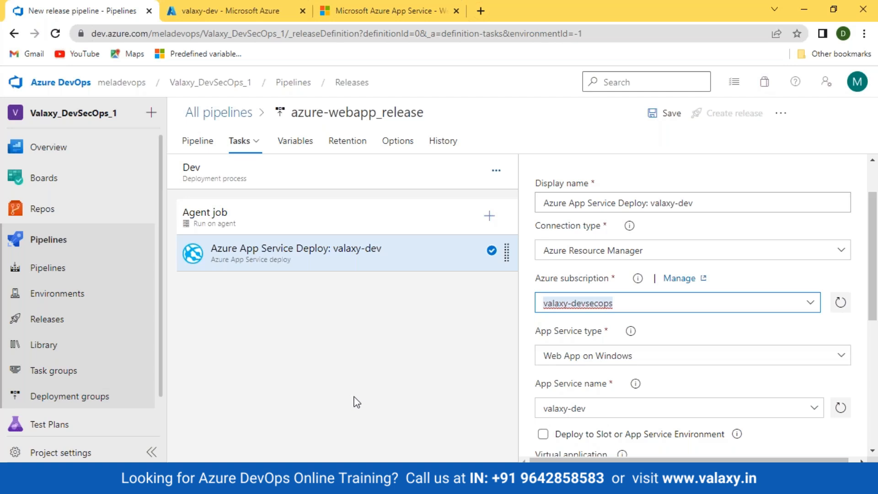
left_click(323, 397)
Step: Copy the variable name System.DefaultWorkingDirectory from the deploy task's Package or folder path
scroll(750, 326, "down", 2)
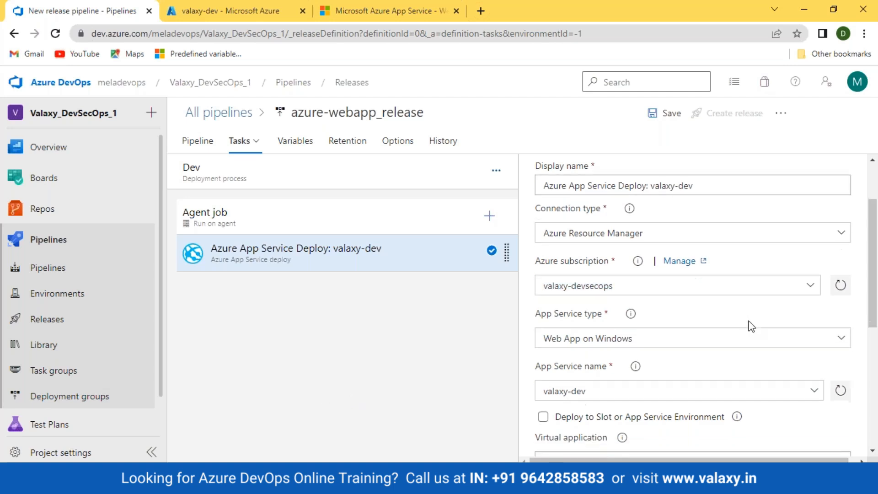
scroll(750, 325, "down", 6)
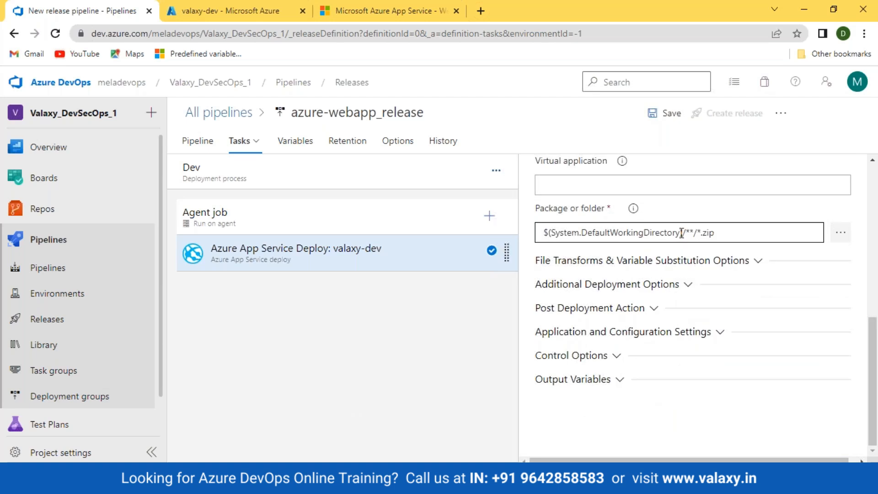
left_click_drag(682, 233, 552, 233)
key("ctrl+c")
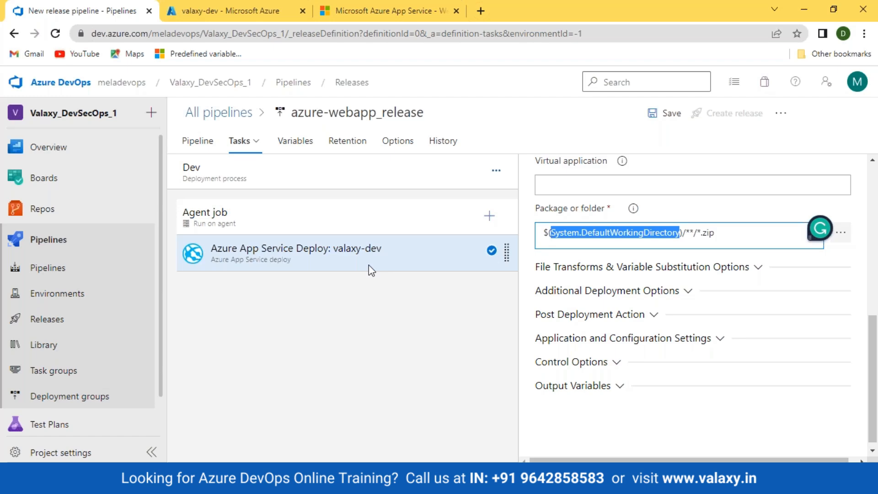
Step: Open the bookmarked Microsoft Learn page on Azure Pipelines predefined variables in place of the Azure App Service page
left_click(201, 11)
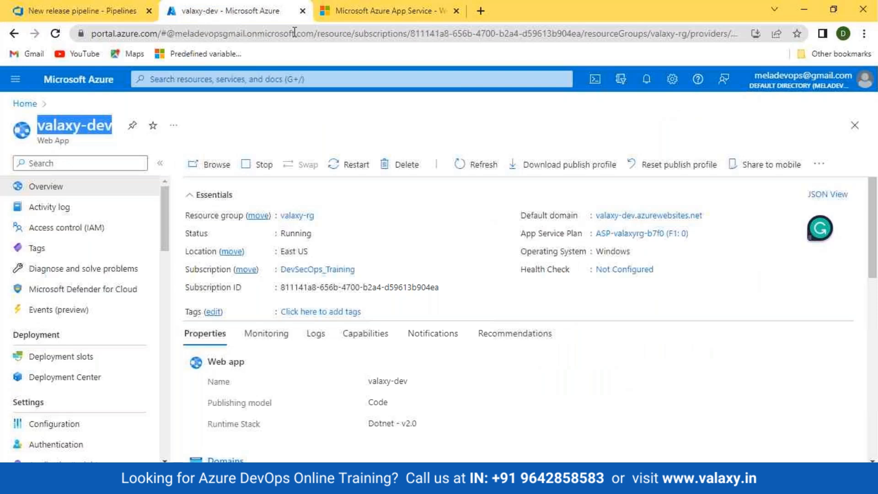
left_click(388, 11)
left_click(845, 56)
left_click(686, 252)
left_click(82, 11)
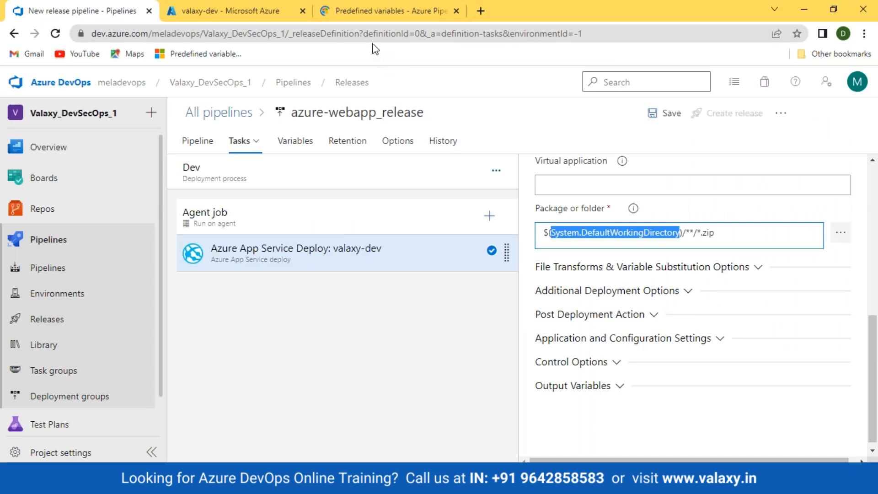
left_click(360, 20)
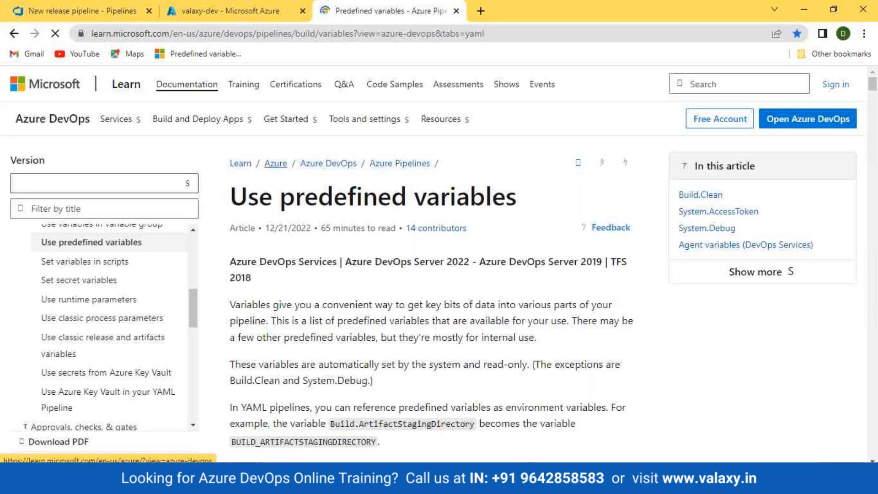
Step: Find System.DefaultWorkingDirectory on the predefined variables page and read its description
key("ctrl+f")
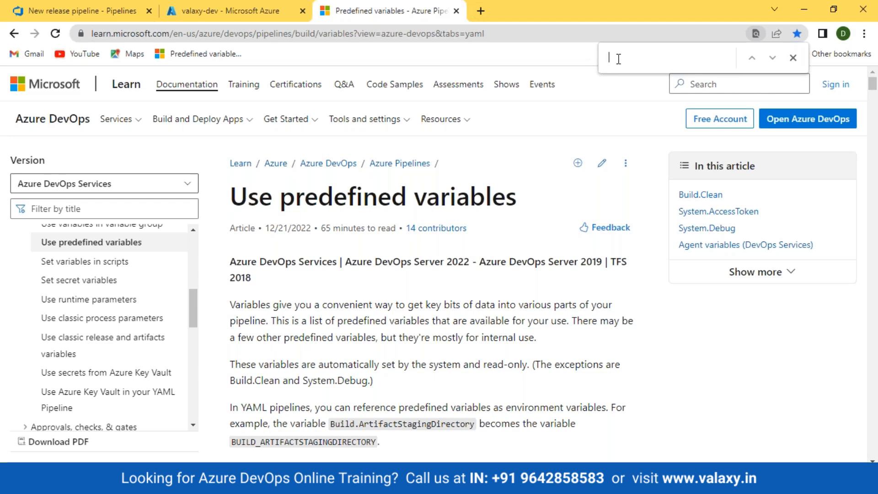
key("ctrl+v")
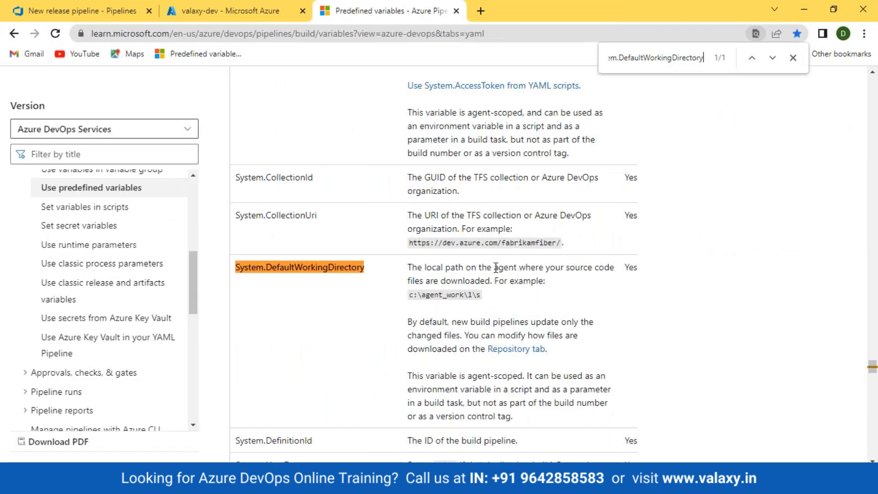
left_click_drag(409, 268, 493, 278)
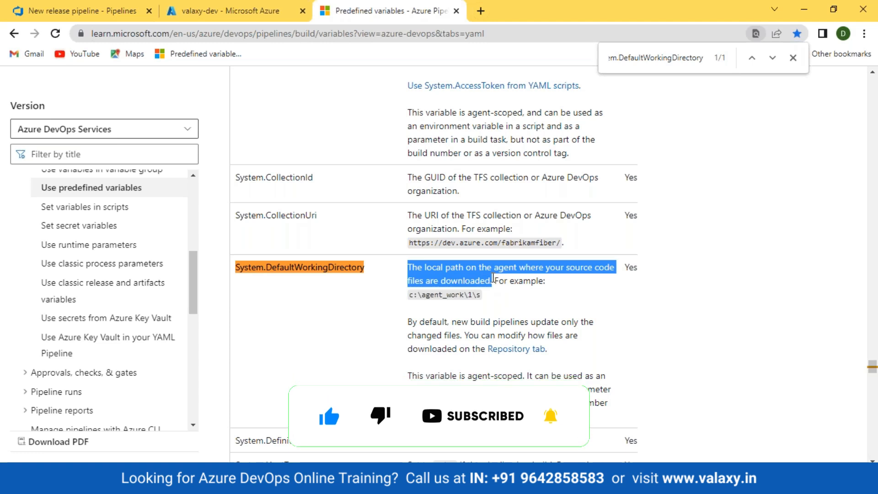
Step: Return to the release pipeline and set Package or folder to valaxy_devsecops_app.zip from the _DevSecOps_App-build artifact's drop folder
left_click(82, 10)
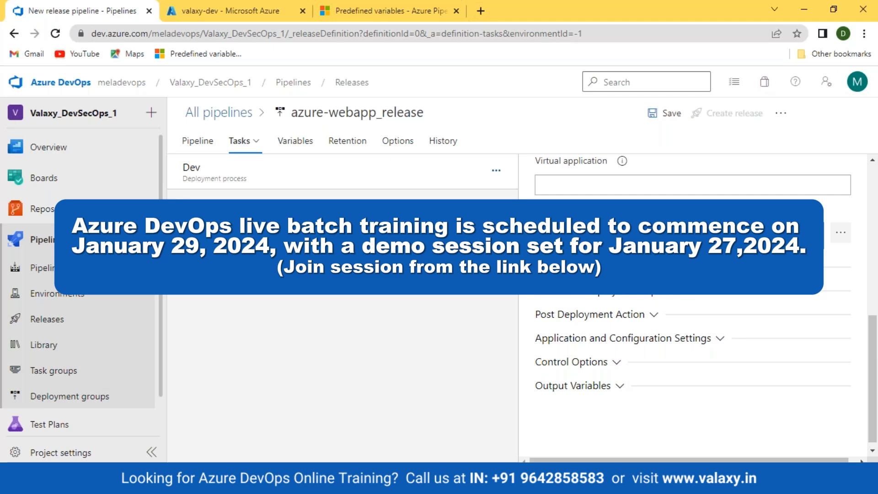
left_click(841, 233)
left_click(295, 158)
left_click(304, 174)
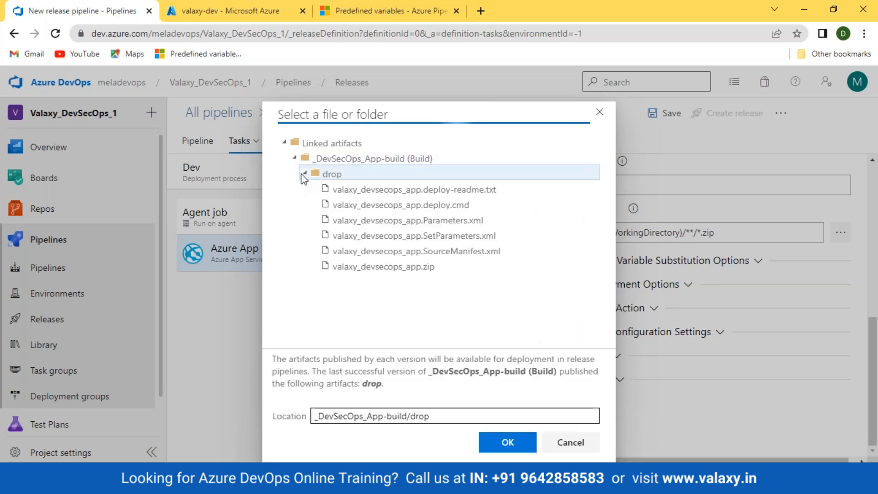
left_click(420, 267)
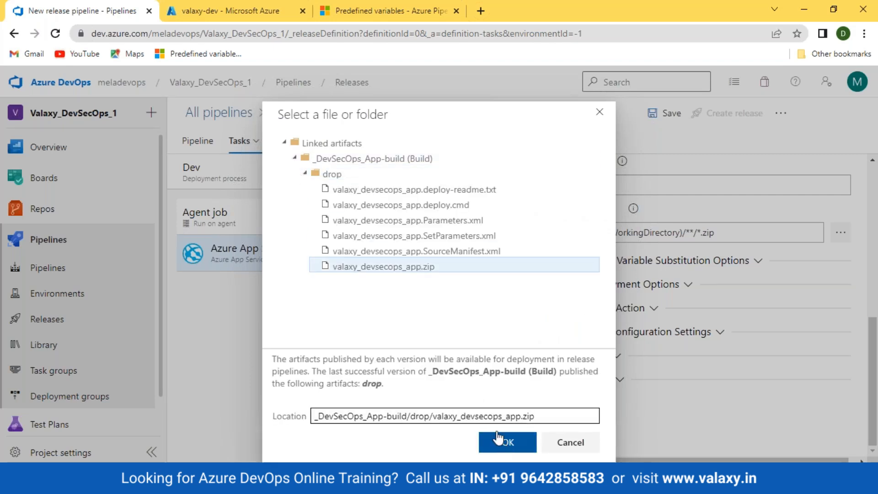
left_click(504, 441)
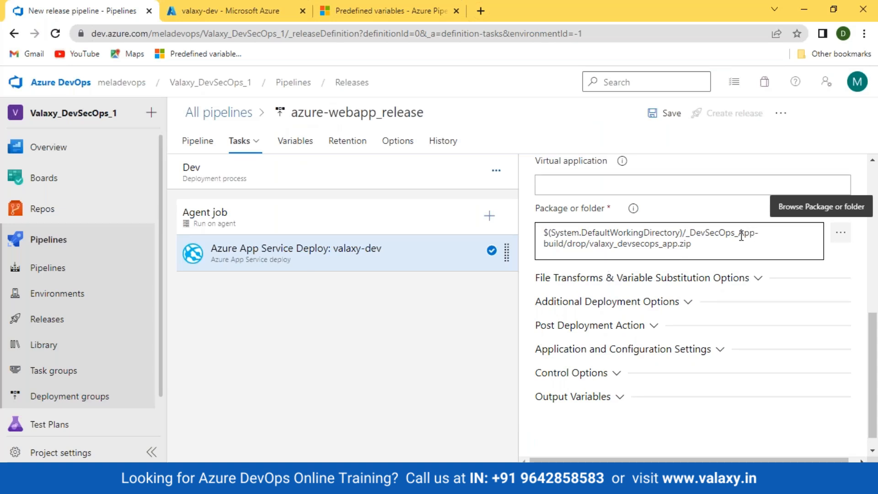
Step: Save the azure-webapp_release pipeline with its completed Azure App Service Deploy task, accepting the default save options
left_click_drag(701, 246, 502, 220)
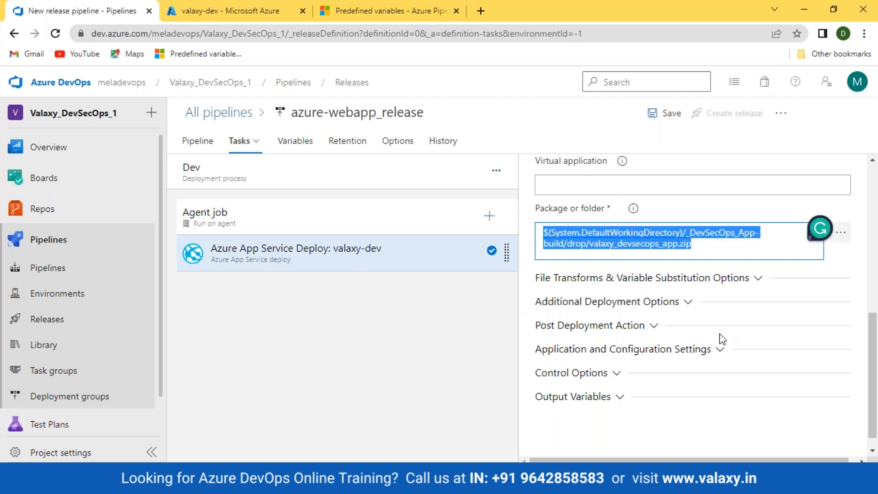
scroll(617, 300, "up", 5)
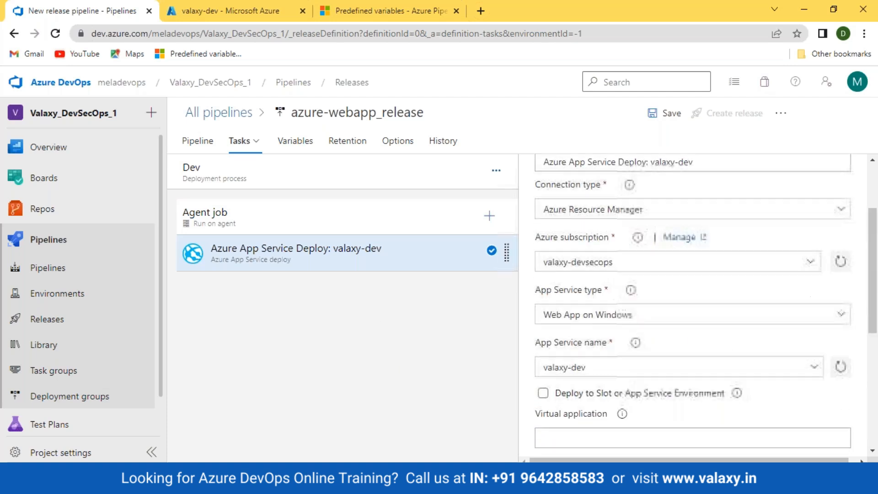
left_click(671, 114)
left_click(504, 344)
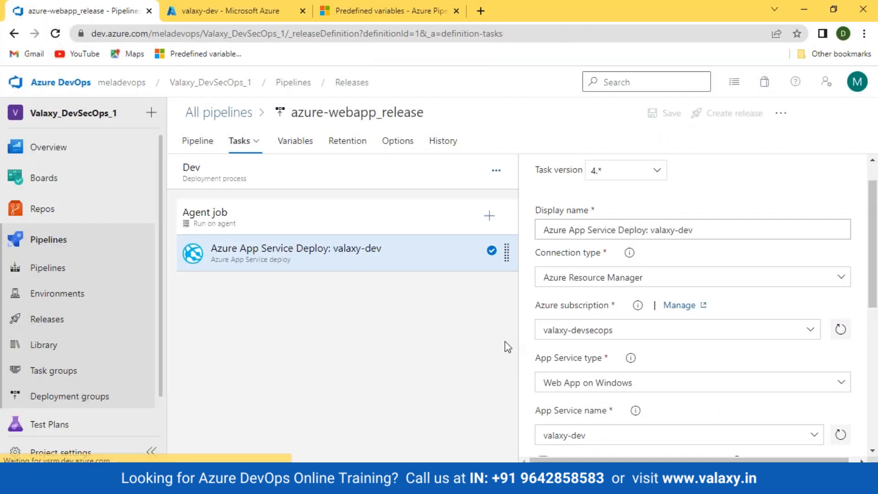
Step: Create a new release from the azure-webapp_release pipeline overview, using version 20230322.1 of the _DevSecOps_App-build artifact
left_click(197, 141)
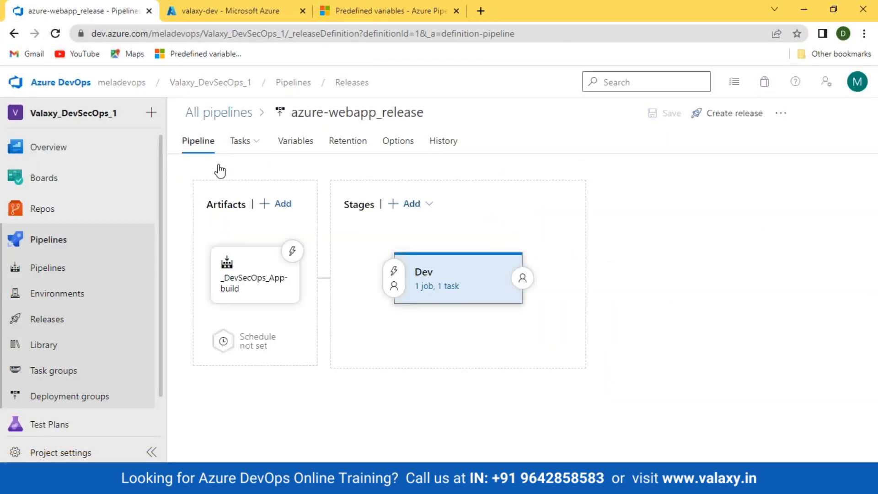
mouse_move(446, 304)
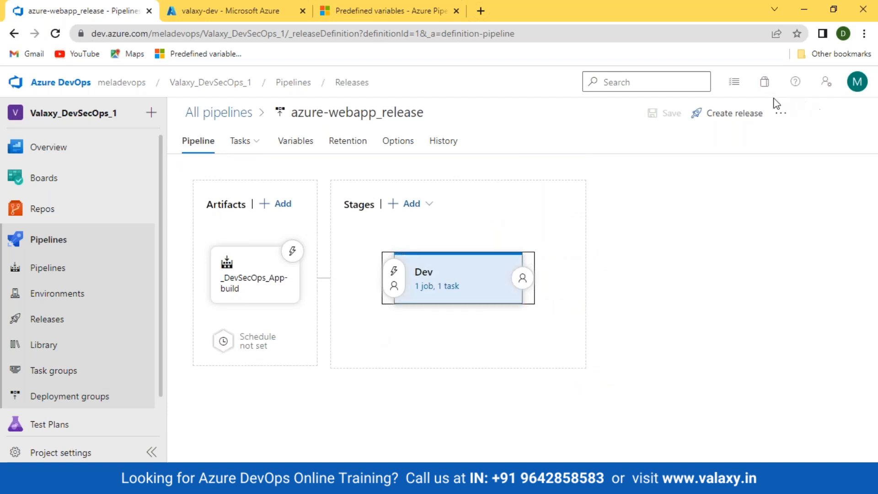
left_click(731, 114)
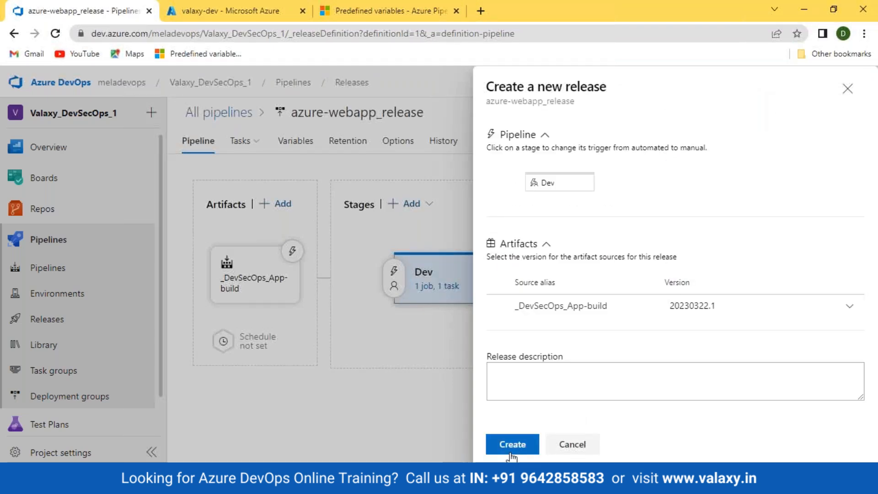
left_click(510, 447)
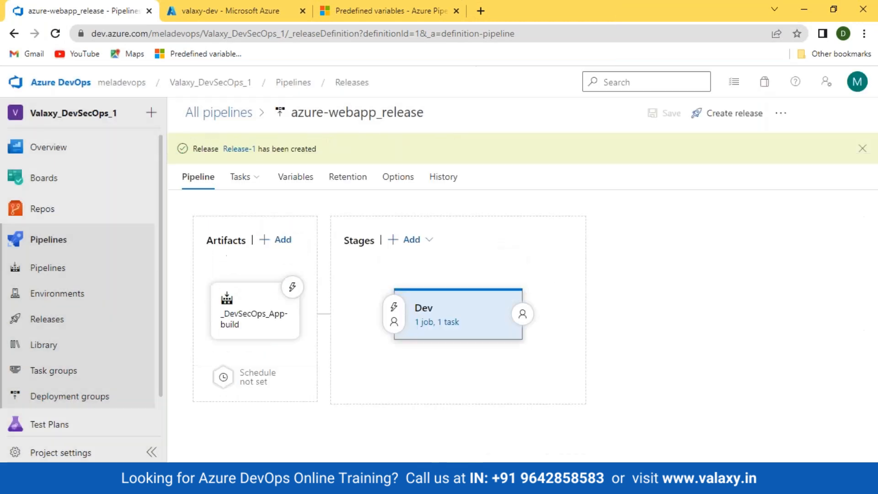
Step: Open Release-1 from the releases list and deploy it to the Dev stage
left_click(45, 322)
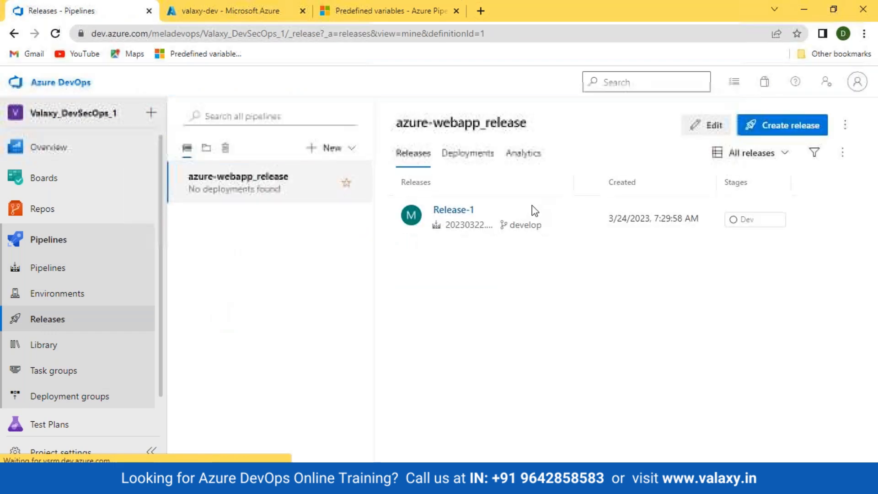
left_click(453, 211)
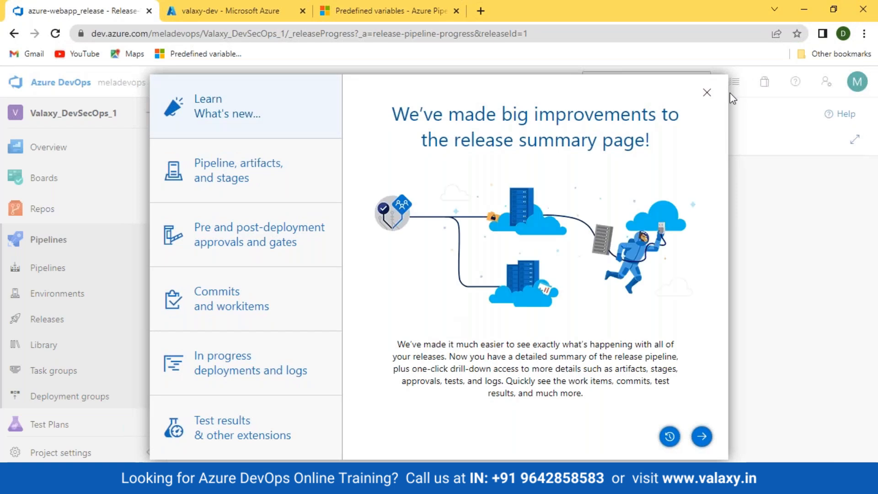
left_click(707, 92)
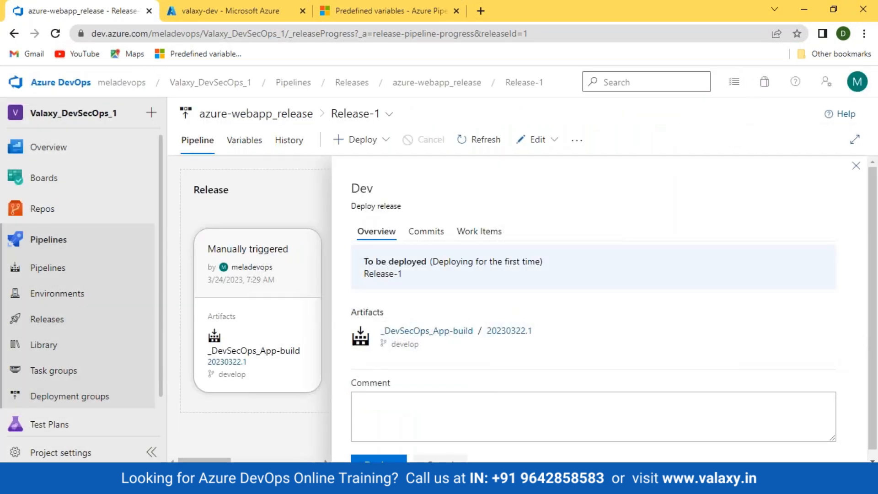
left_click(379, 461)
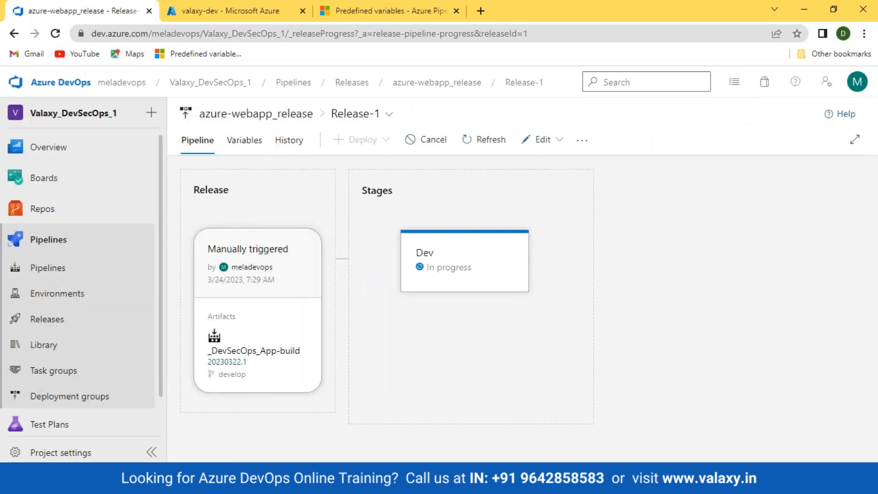
Step: Open the Dev stage's deployment logs and follow the agent job's progress through the Azure App Service Deploy task
left_click(506, 313)
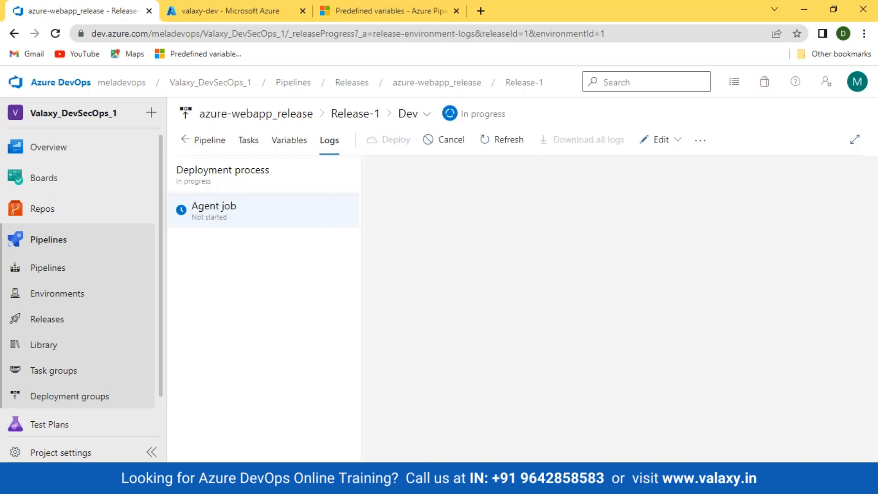
left_click(221, 218)
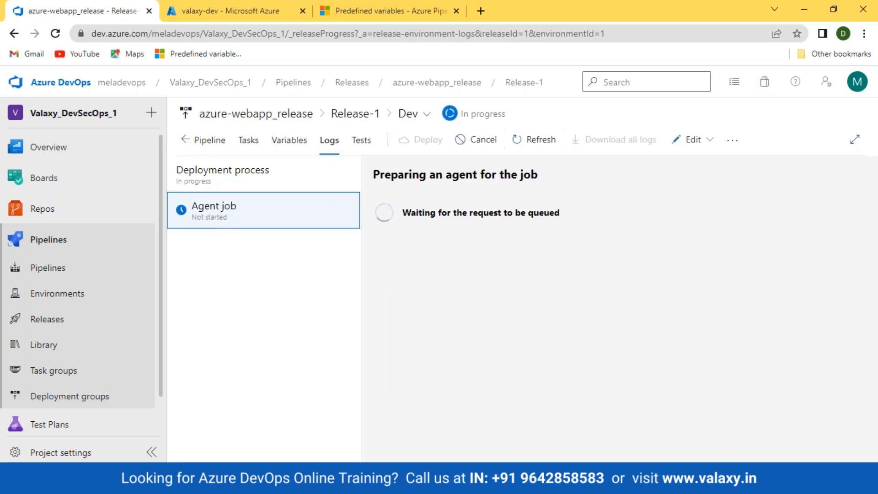
left_click(205, 139)
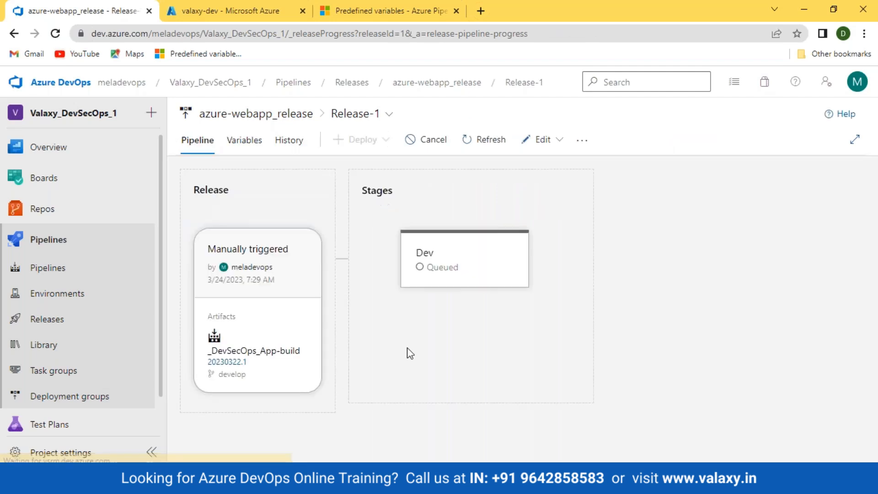
left_click(506, 330)
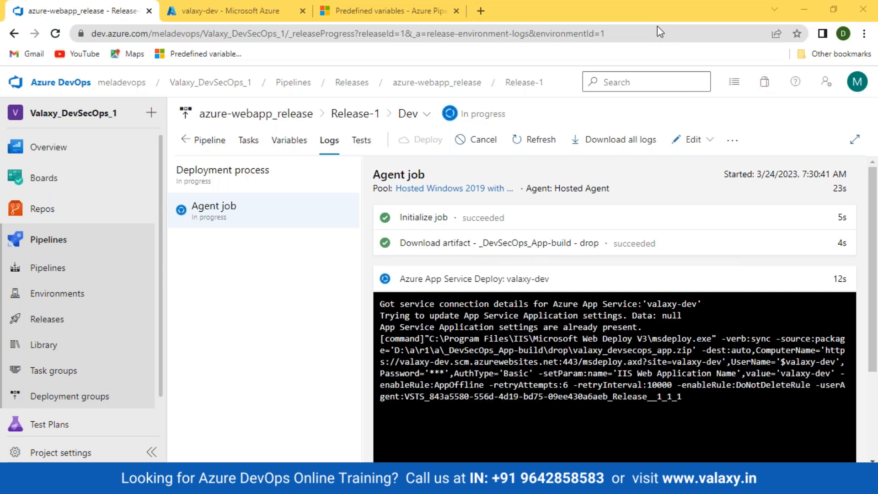
left_click(753, 481)
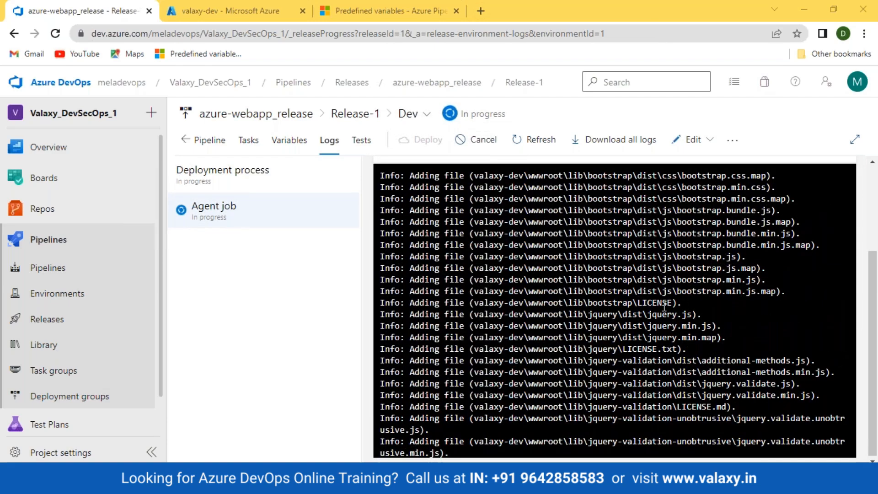
scroll(664, 307, "up", 3)
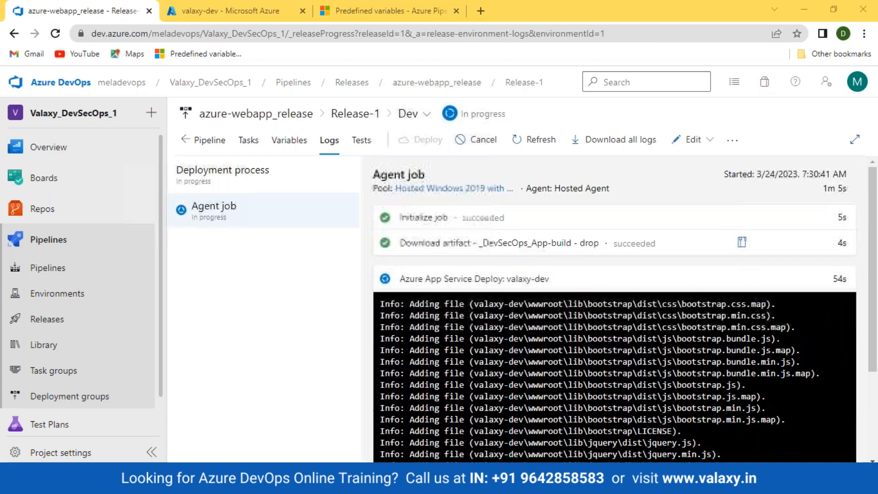
Step: Examine the agent's operating system in the Initialize job log and the downloaded files in the Download artifact log
left_click(422, 218)
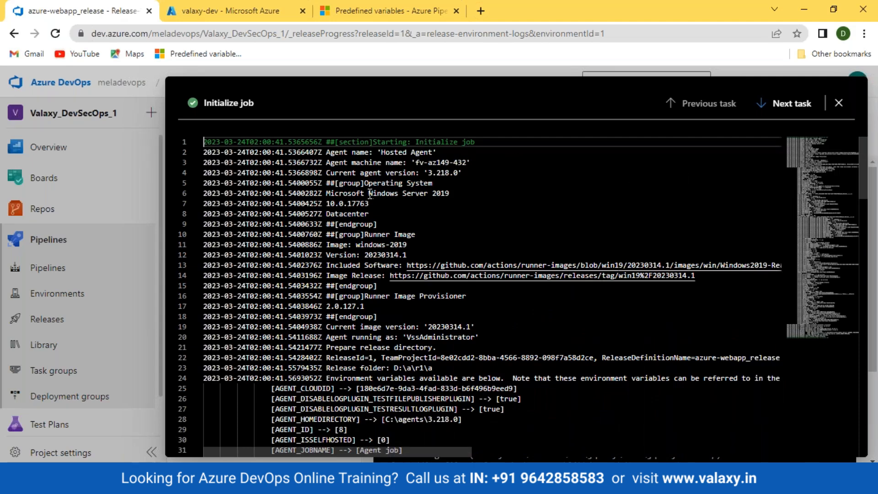
left_click_drag(369, 193, 451, 194)
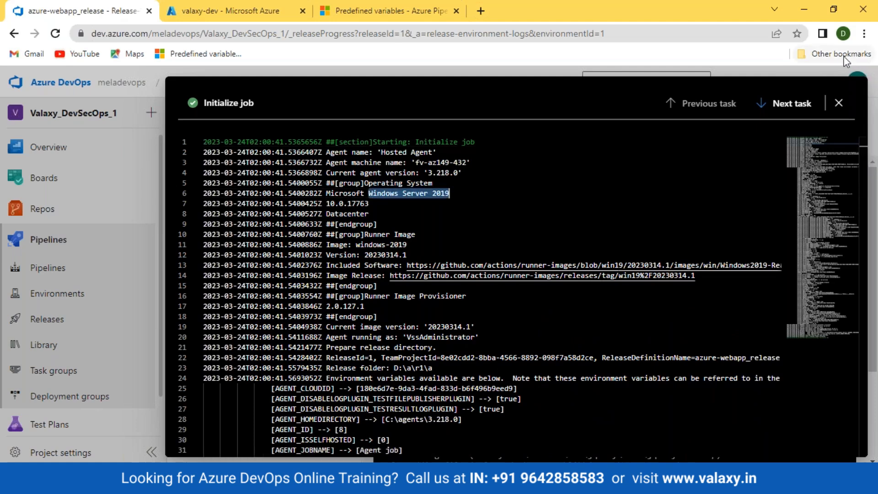
left_click(839, 103)
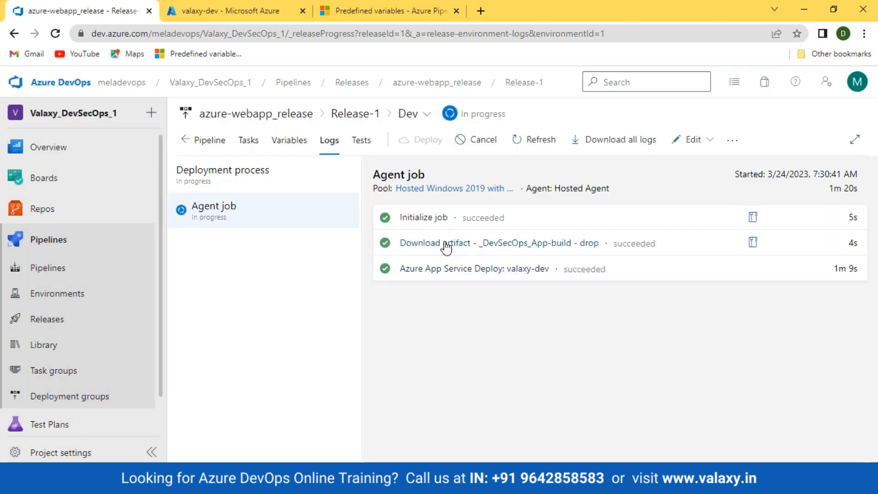
left_click(446, 244)
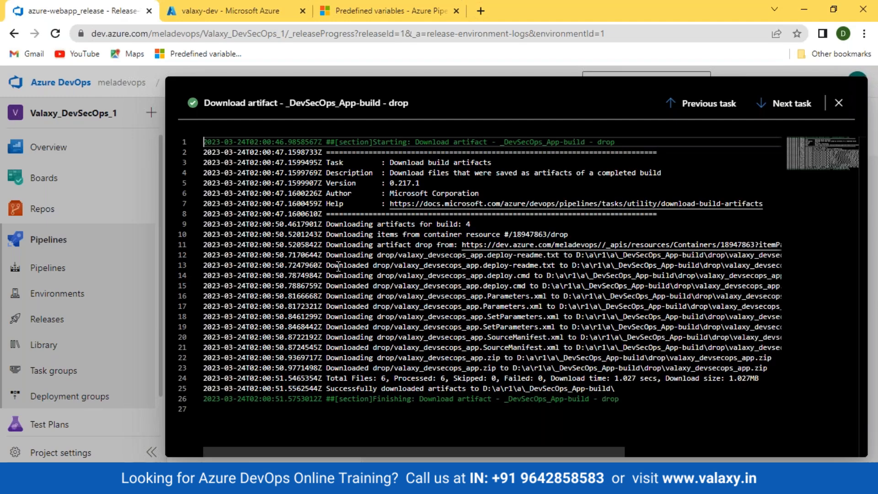
left_click_drag(327, 254, 773, 306)
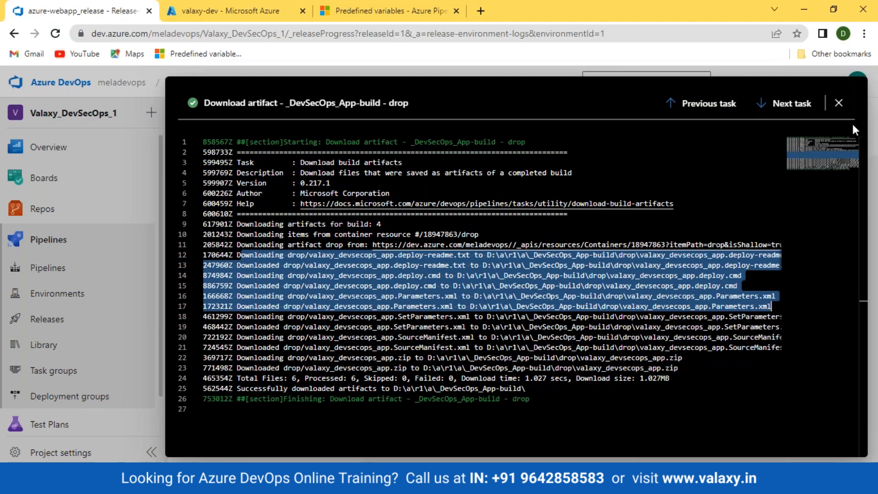
left_click(839, 104)
Step: Read the Azure App Service Deploy log through to its closing lines on configuration, deployment history and application URL
left_click(429, 279)
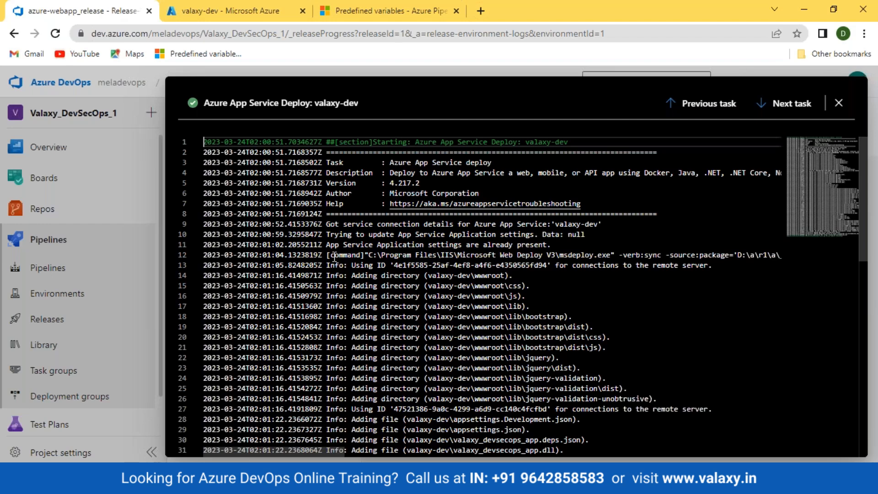
left_click_drag(328, 259, 542, 326)
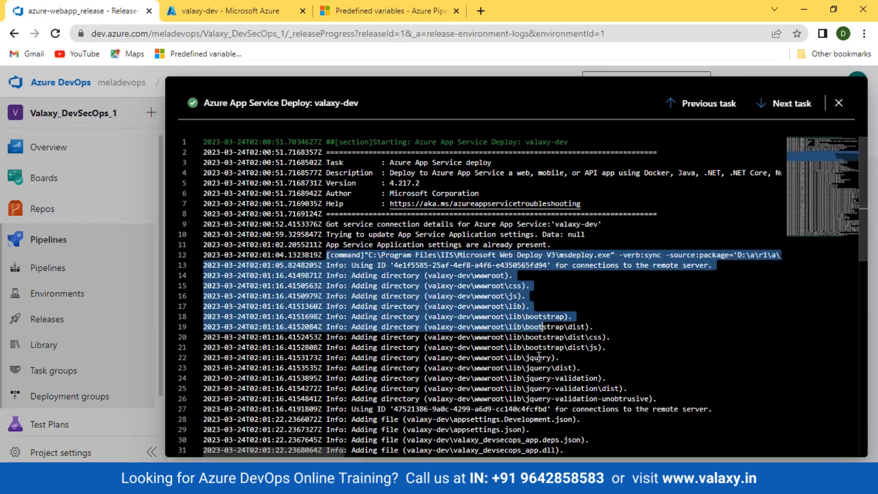
scroll(424, 300, "down", 3)
scroll(424, 311, "down", 5)
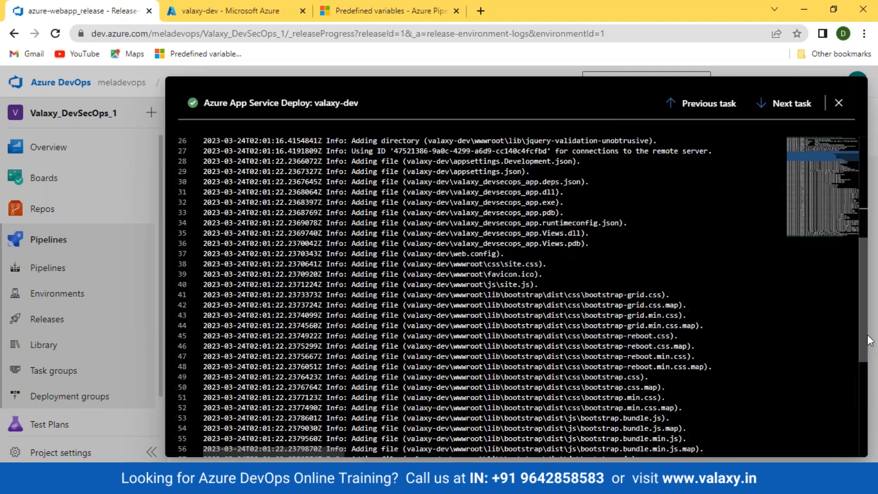
scroll(315, 422, "down", 8)
left_click_drag(327, 400, 664, 399)
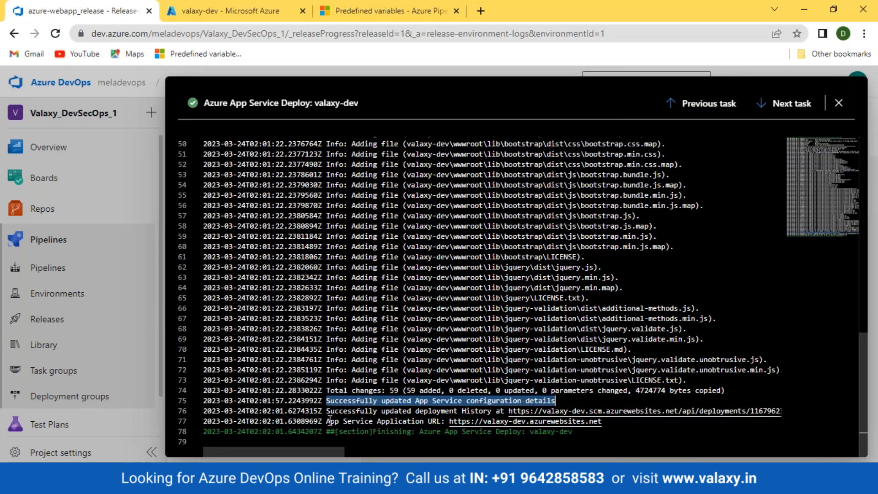
left_click_drag(327, 421, 445, 422)
left_click_drag(323, 411, 476, 408)
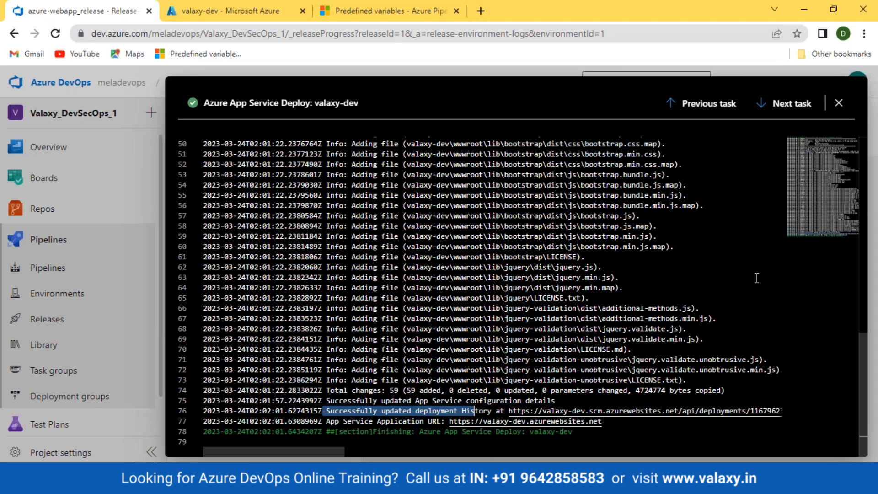
left_click(839, 103)
Step: Check the Finalize Job log and return to Release-1's pipeline overview
left_click(420, 304)
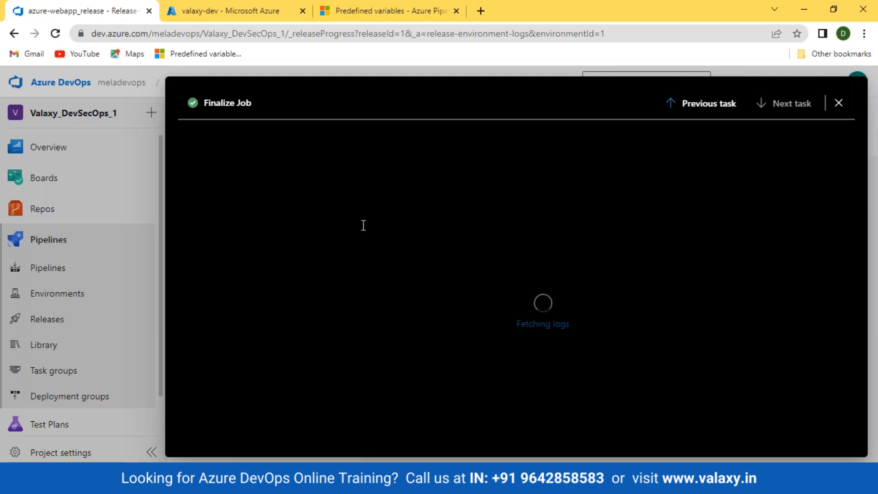
left_click_drag(262, 162, 649, 163)
left_click(582, 300)
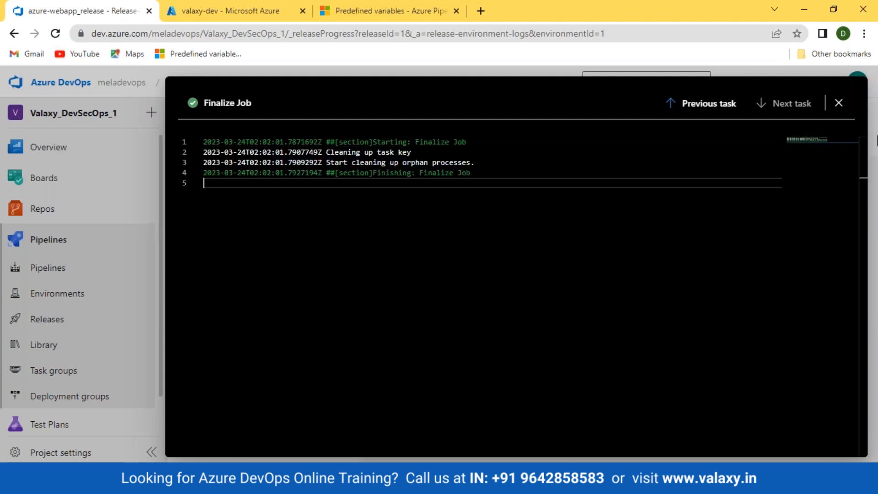
left_click(839, 107)
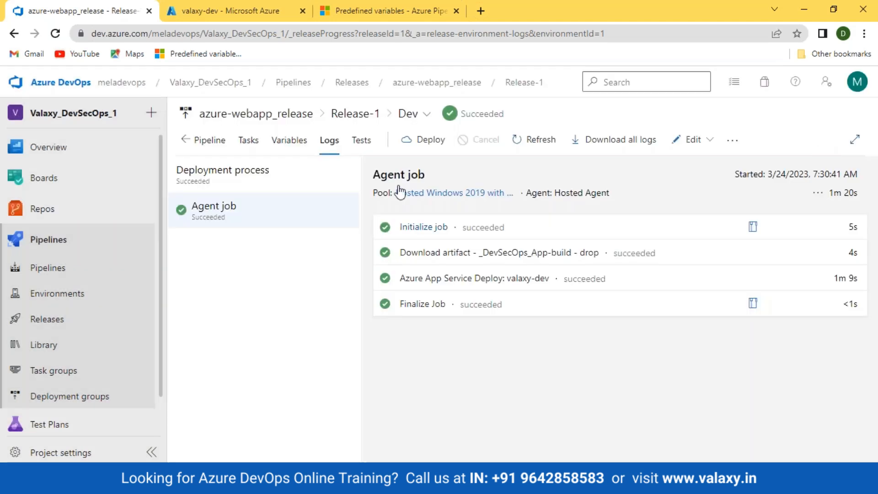
left_click(209, 140)
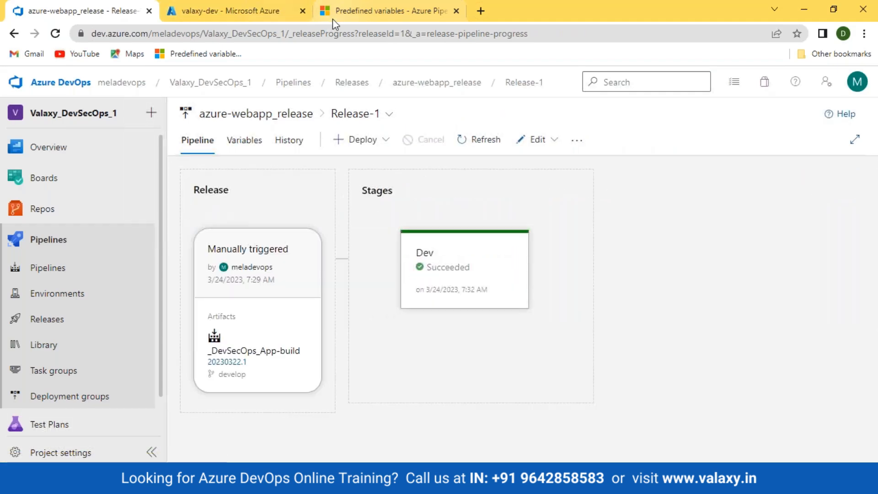
left_click(337, 18)
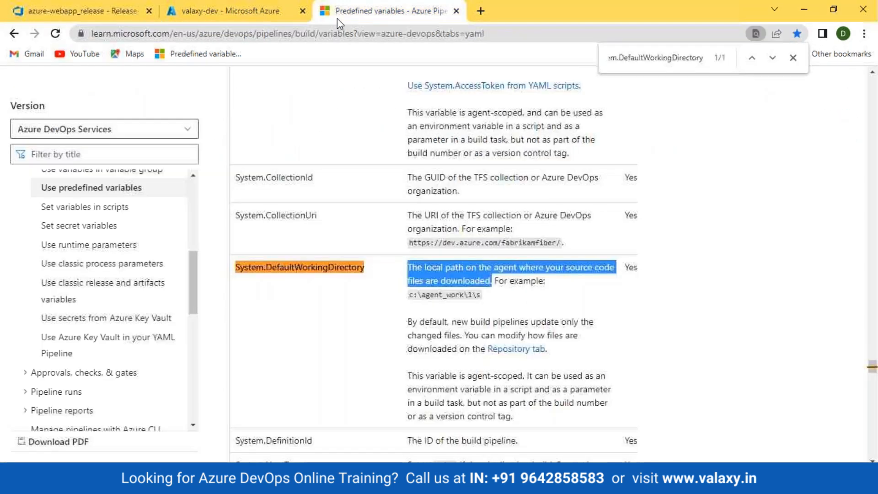
left_click(228, 11)
left_click(709, 215)
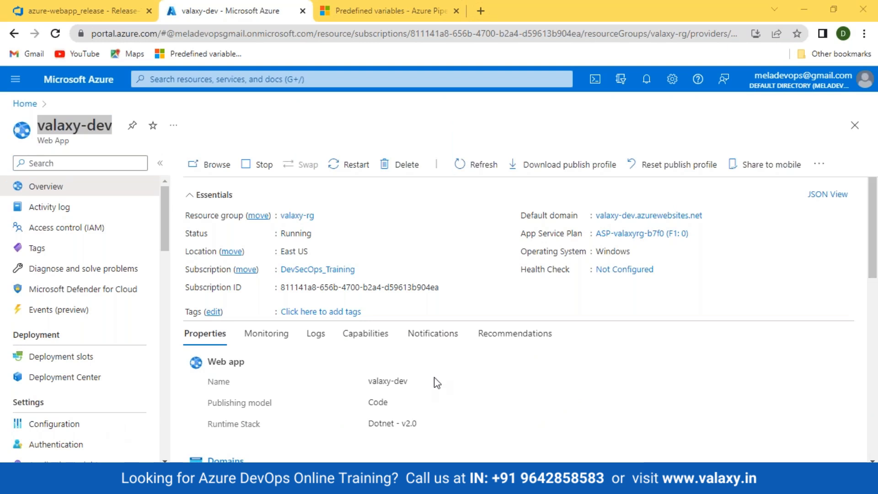
key("ctrl+n")
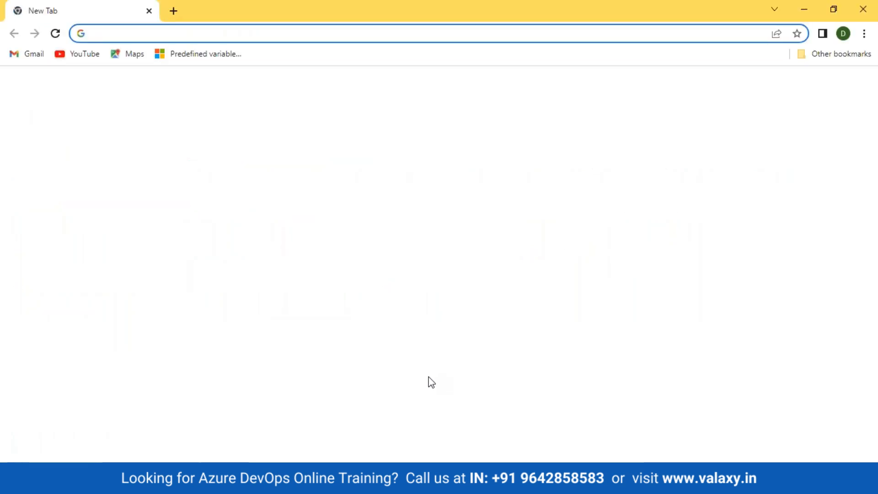
key("ctrl+v")
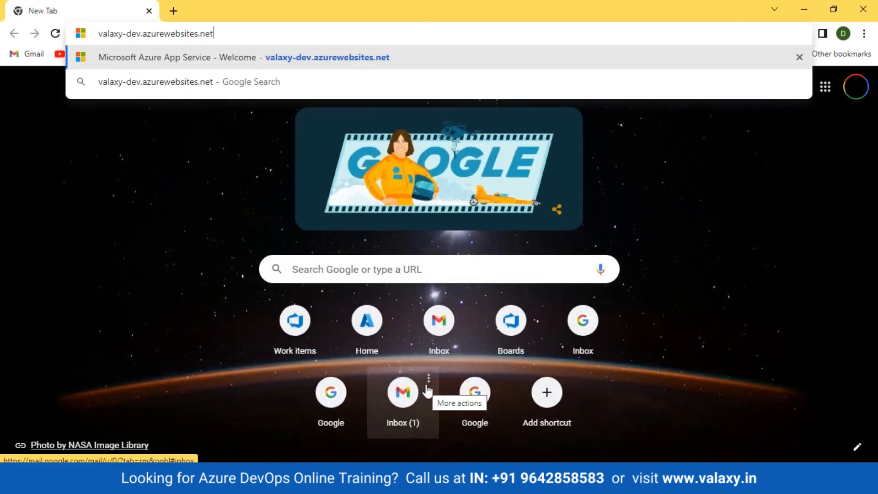
key("Home")
type("http://")
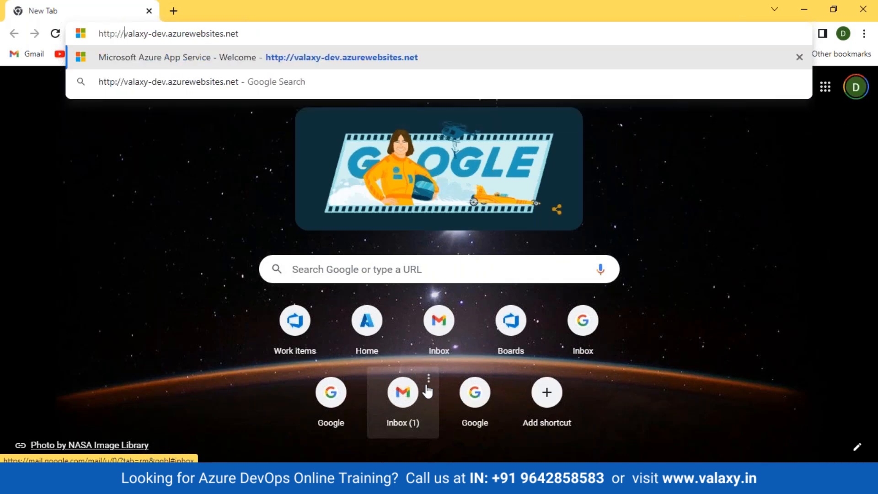
key("Return")
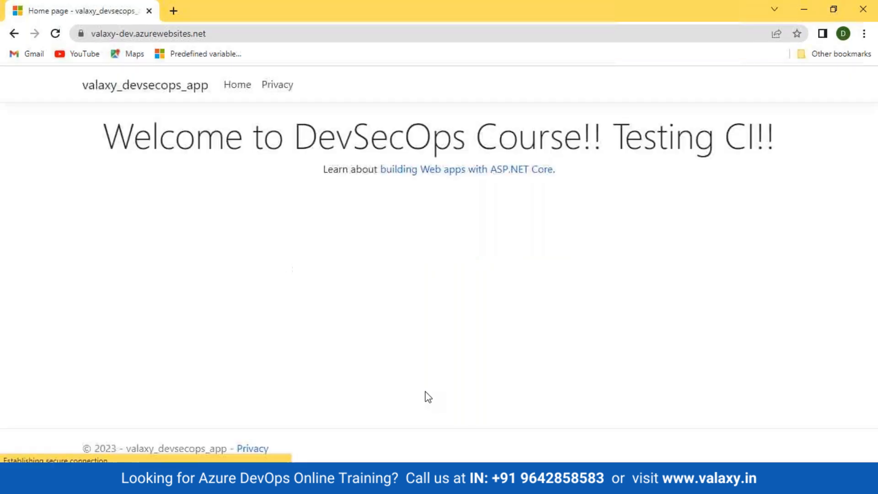
left_click_drag(101, 137, 779, 170)
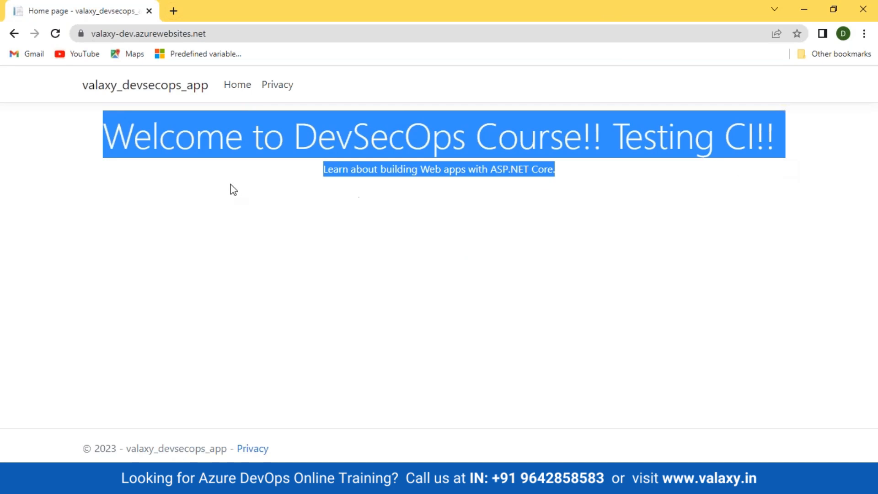
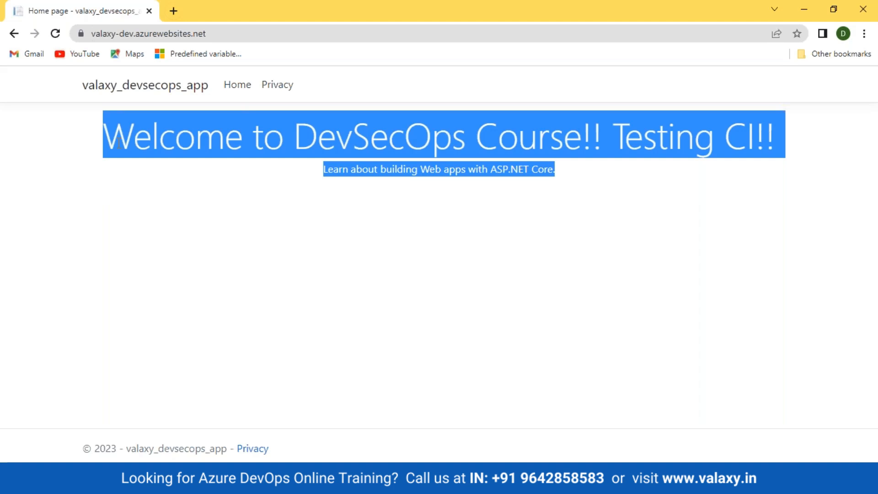
Step: Return to Release-1 in Azure DevOps, view the Dev stage's tasks in release editing mode, and discard the edit
left_click(138, 483)
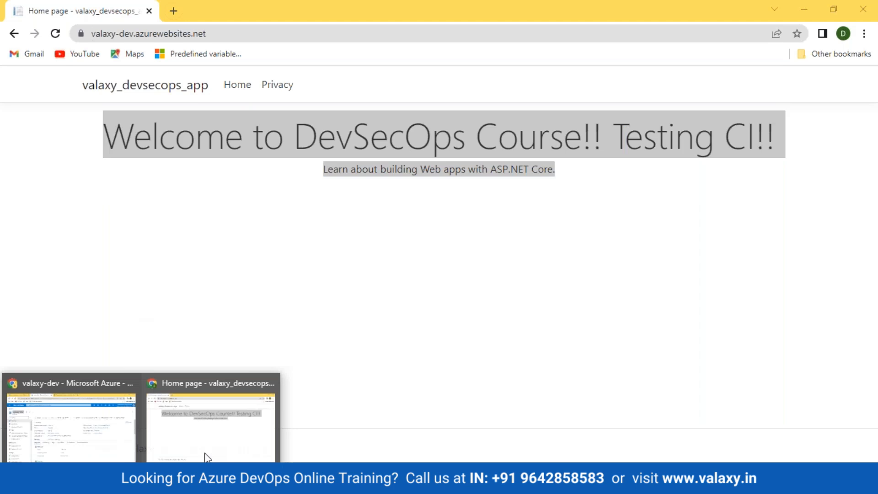
left_click(57, 430)
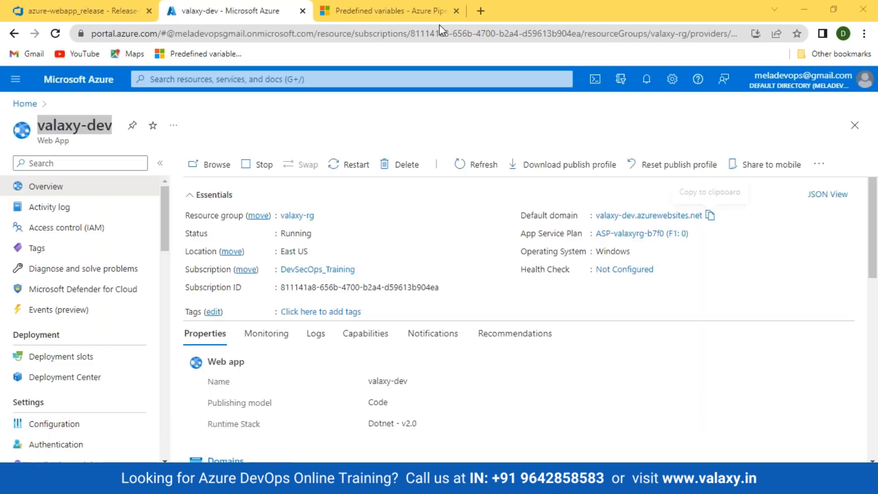
left_click(86, 11)
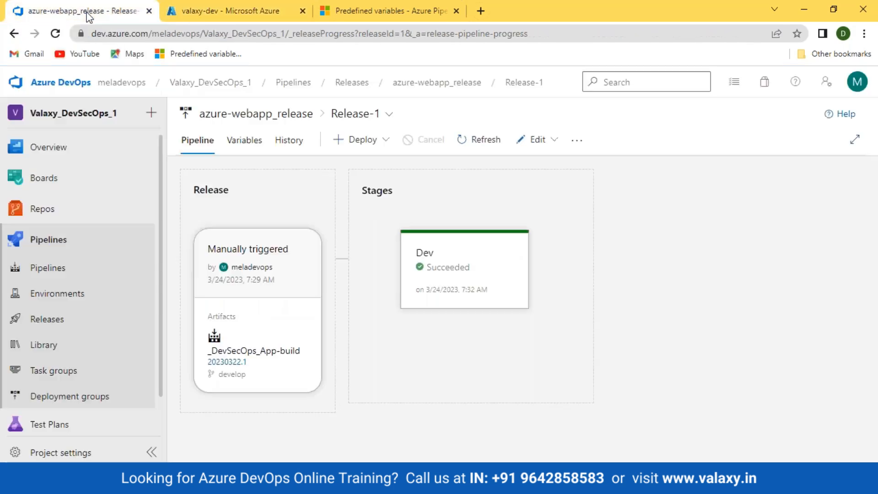
left_click(549, 142)
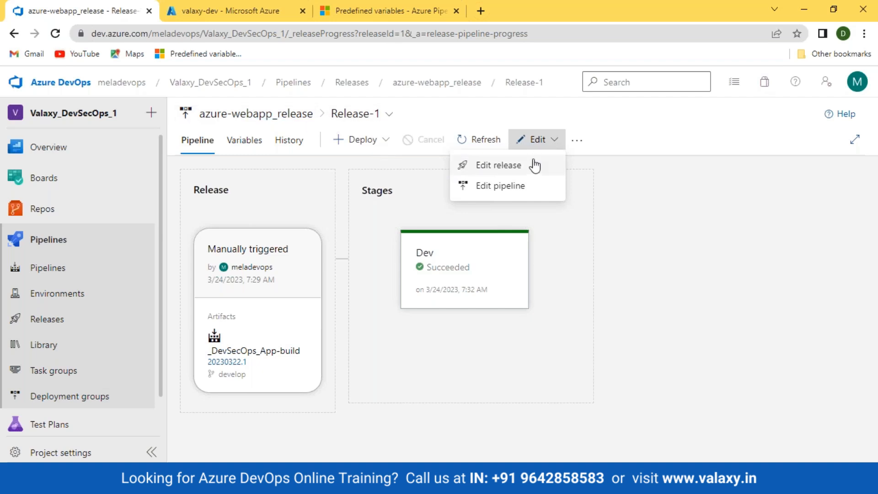
left_click(490, 165)
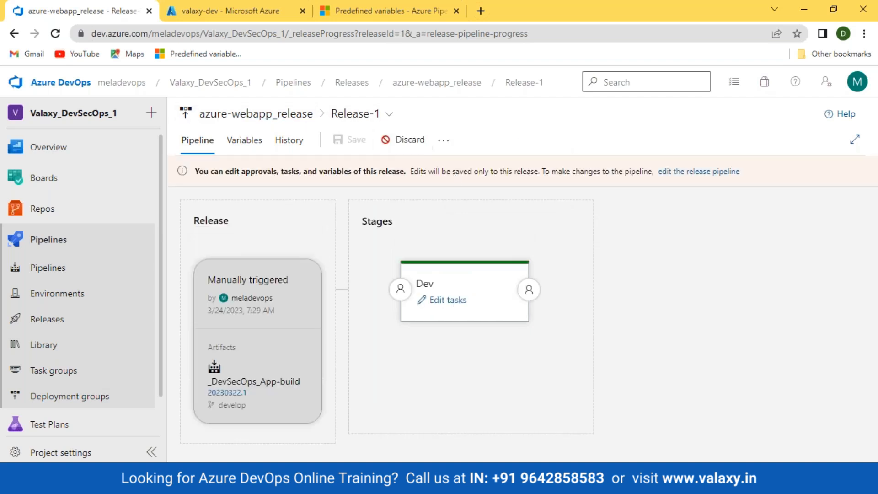
left_click(447, 300)
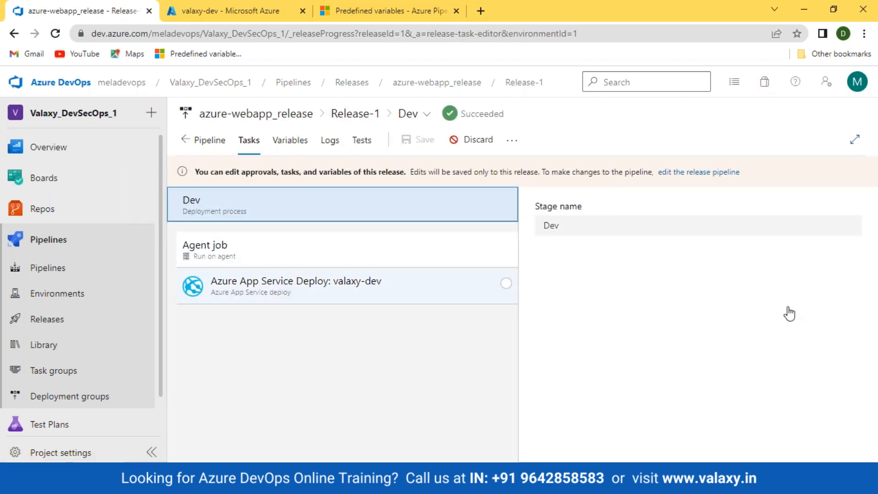
left_click(469, 140)
left_click(201, 139)
Step: Open the azure-webapp_release pipeline definition from Release-1 for editing, check the Dev stage's tasks, and return to the pipeline diagram
left_click(537, 142)
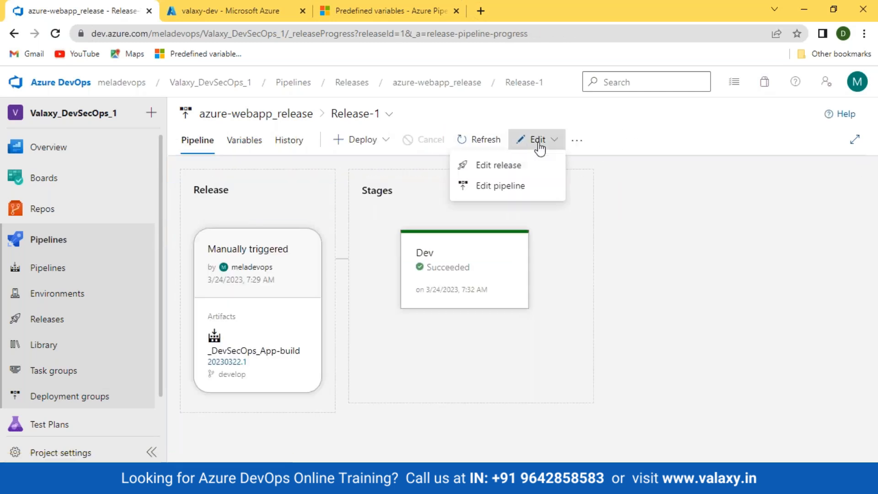
left_click(503, 186)
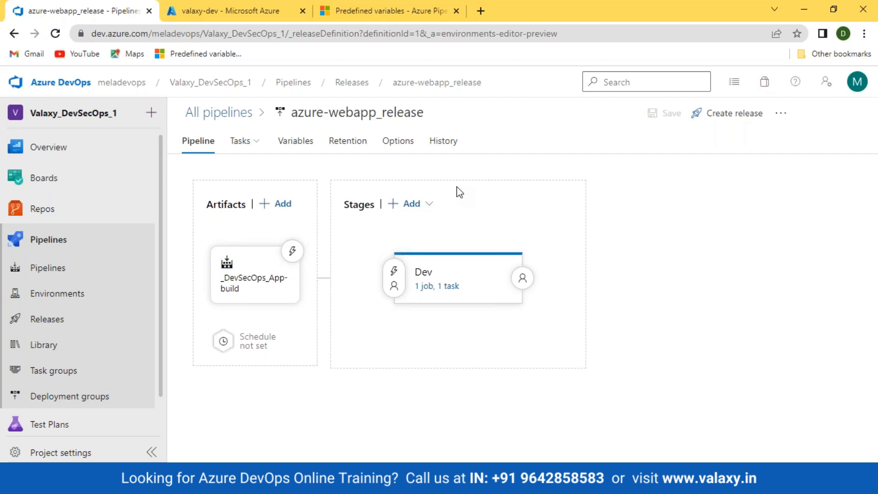
left_click(441, 287)
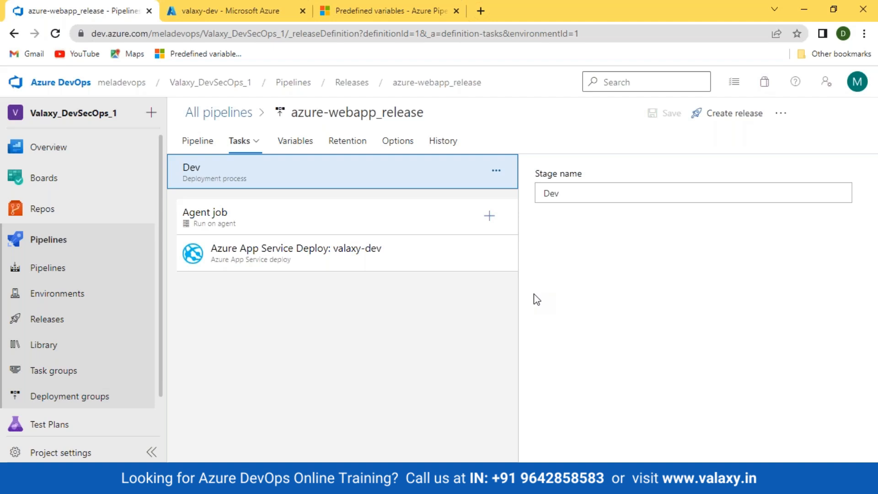
left_click(197, 141)
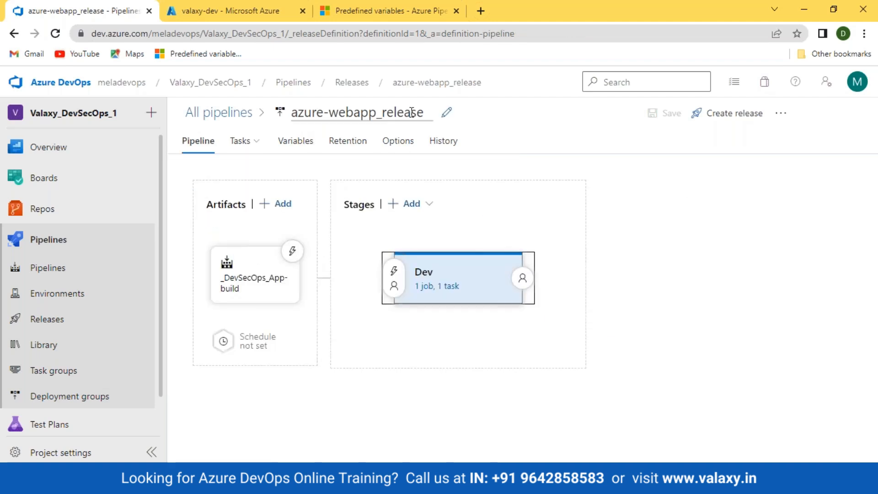
mouse_move(436, 287)
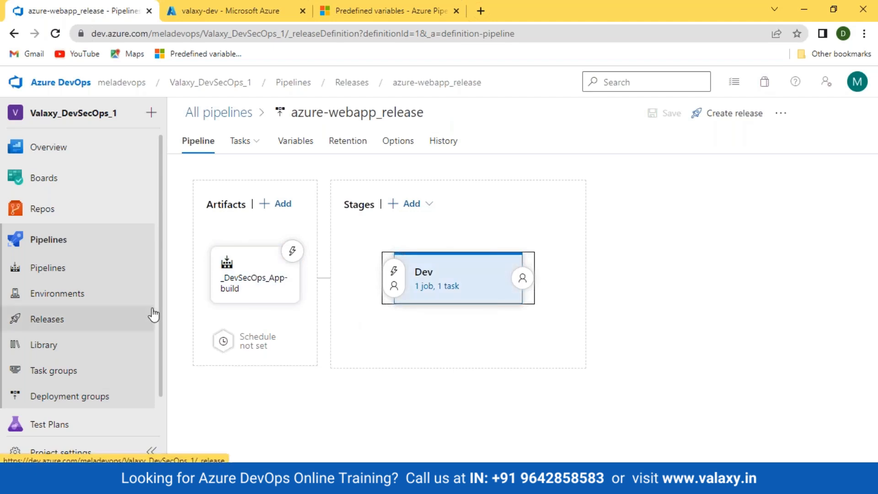
Step: Enable the continuous deployment trigger for the _DevSecOps_App-build artifact without adding any build branch filters
left_click(291, 254)
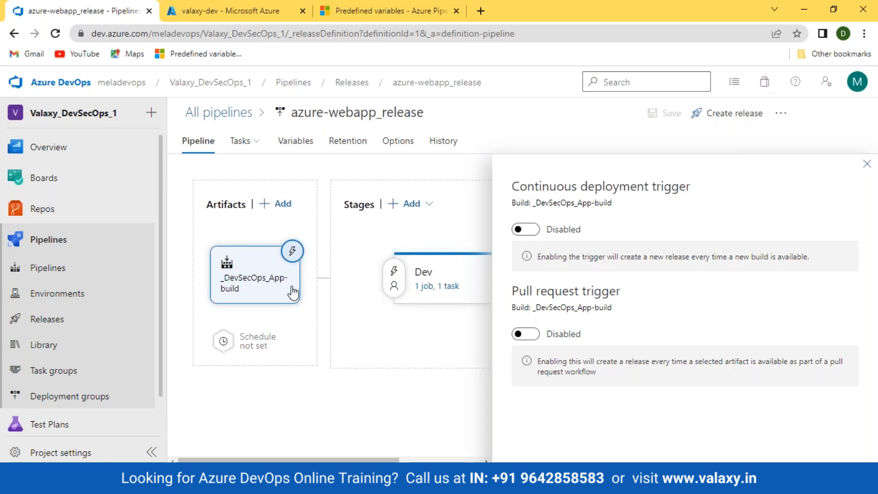
left_click(526, 230)
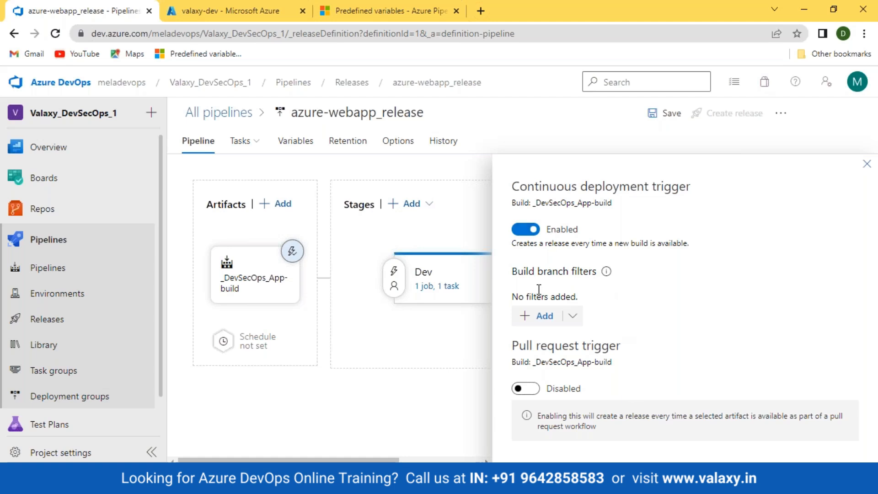
left_click_drag(512, 272, 693, 299)
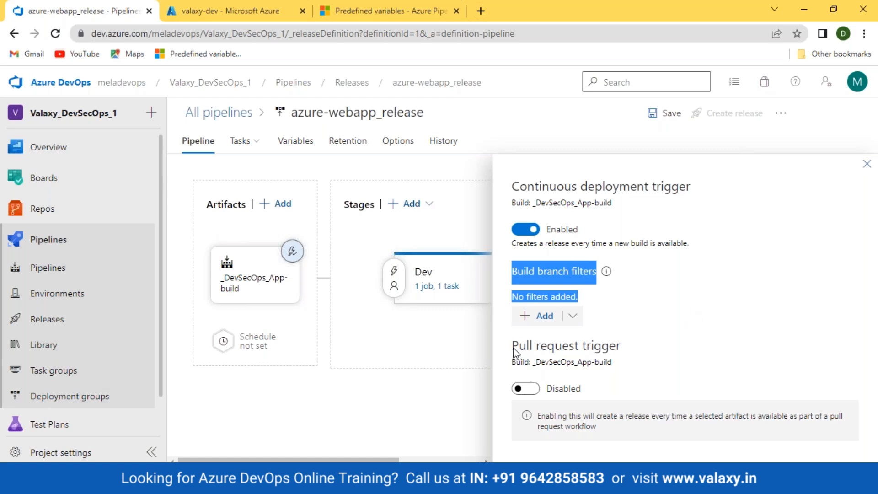
left_click(819, 332)
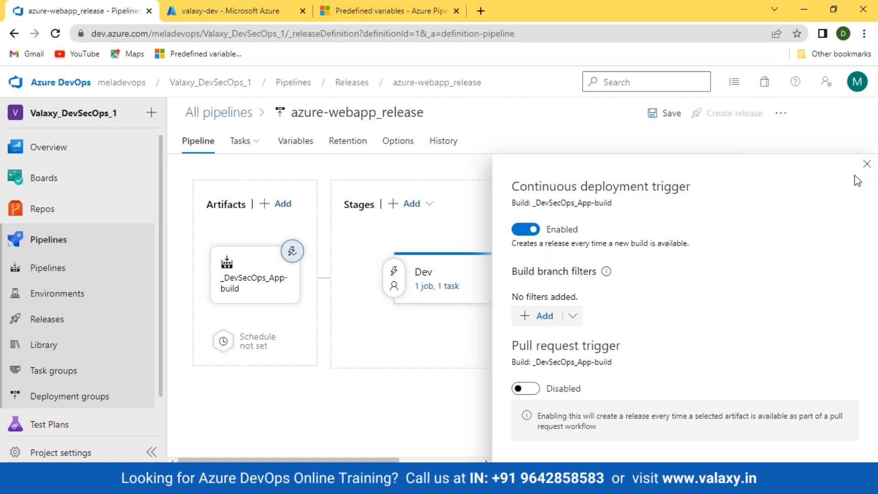
left_click(866, 164)
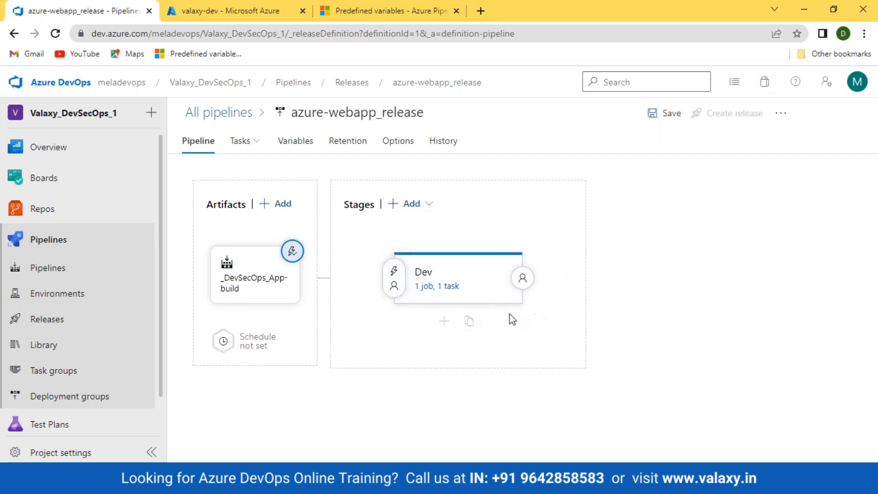
Step: Set the Dev stage's pre-deployment trigger to After release
left_click(392, 277)
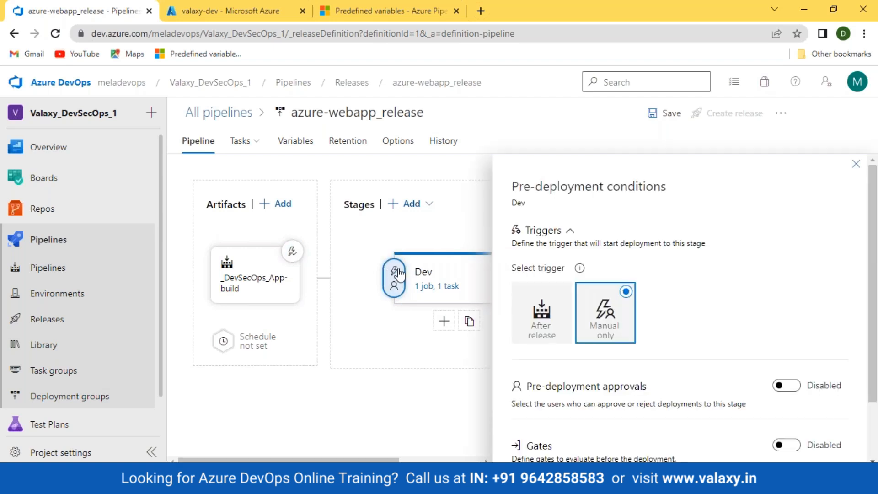
scroll(850, 226, "down", 2)
scroll(841, 228, "up", 2)
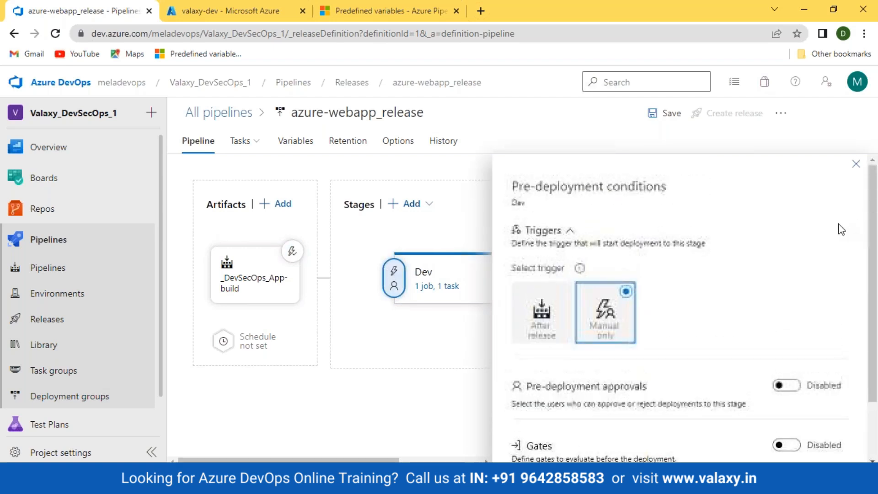
triple_click(521, 187)
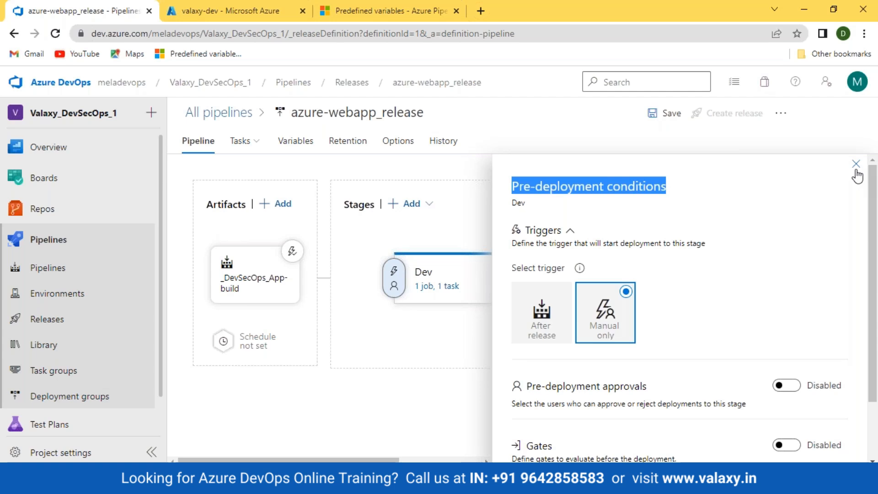
left_click(551, 320)
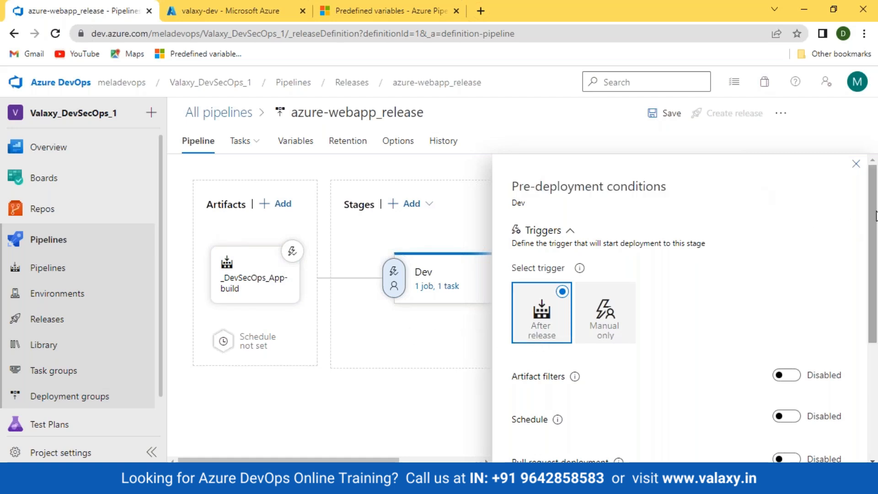
Step: Try the Artifact filters and Schedule options in Dev's pre-deployment conditions, and switch both off again
scroll(871, 273, "down", 2)
scroll(871, 273, "down", 1)
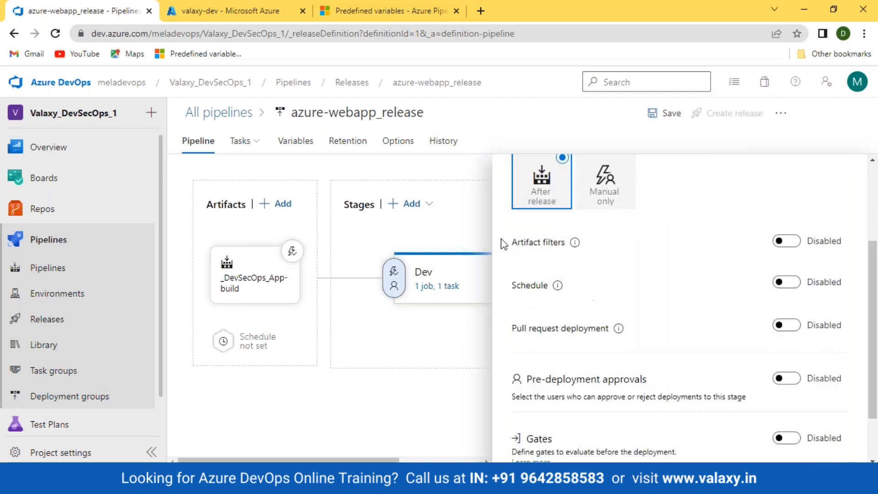
left_click(791, 241)
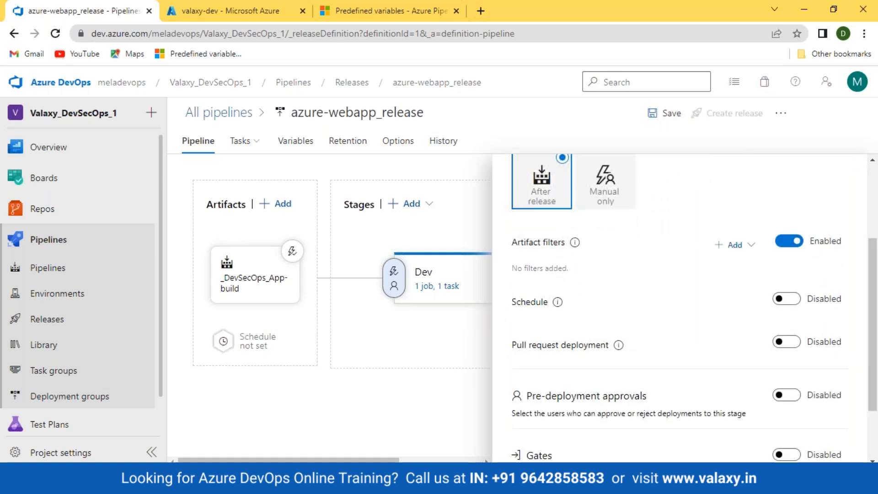
left_click(734, 245)
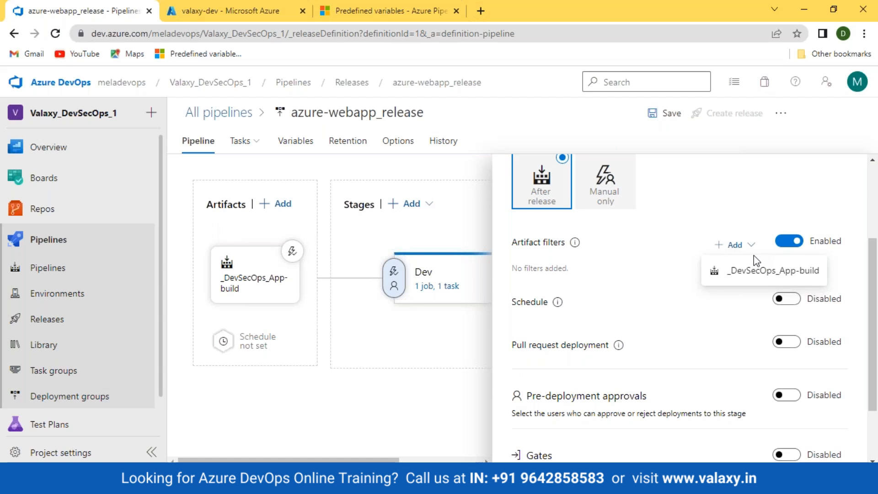
left_click(573, 247)
left_click_drag(643, 242, 749, 242)
left_click(790, 241)
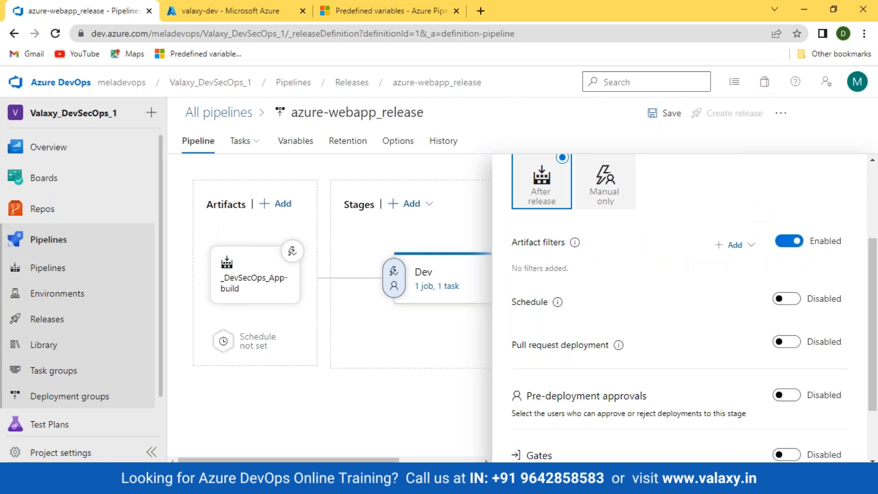
left_click(789, 241)
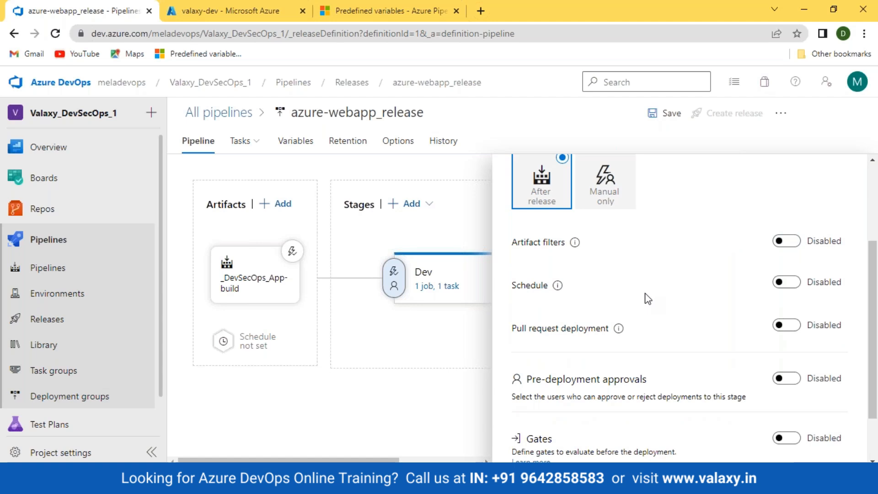
left_click(793, 283)
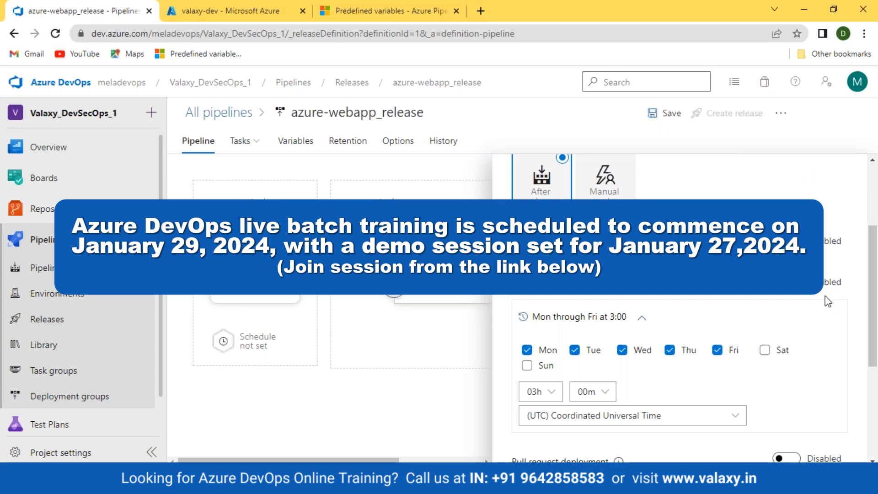
left_click(786, 282)
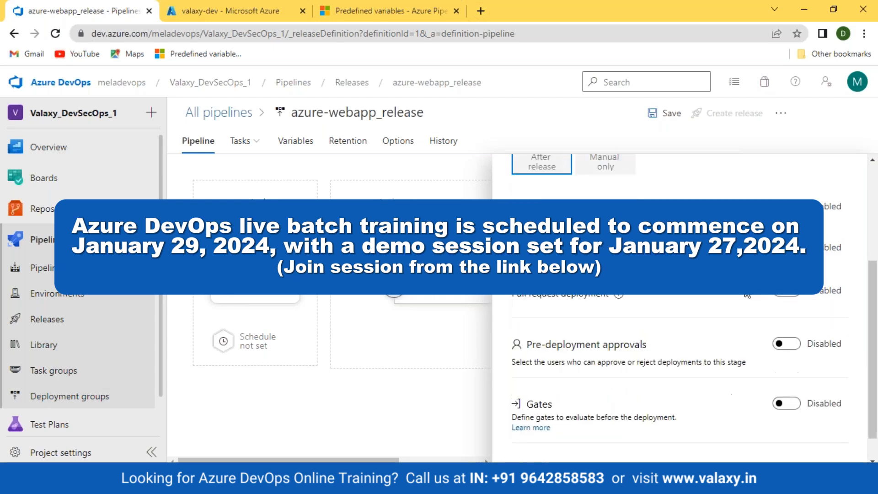
Step: Try the Pull request deployment option in Dev's pre-deployment conditions, and switch it off again
scroll(747, 294, "down", 2)
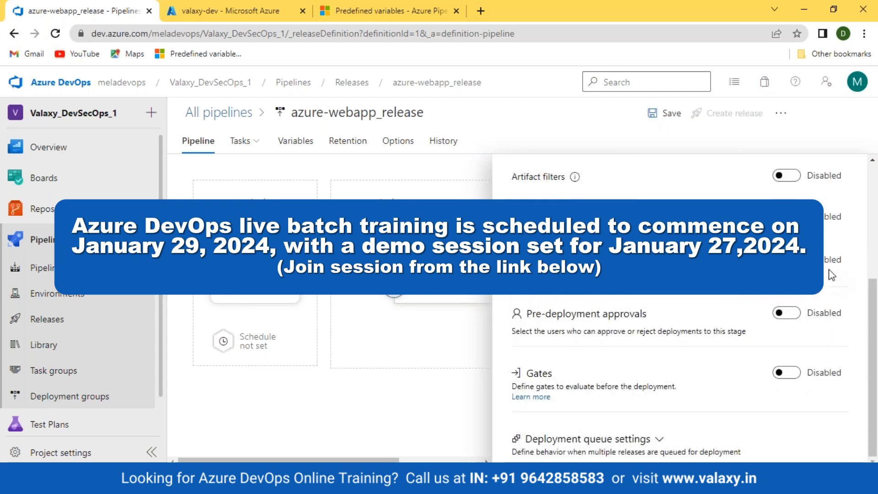
left_click(796, 265)
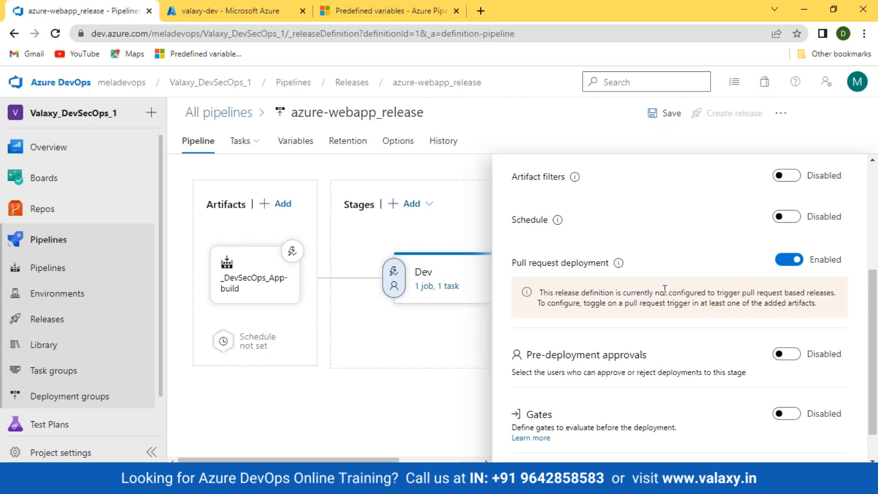
left_click(790, 260)
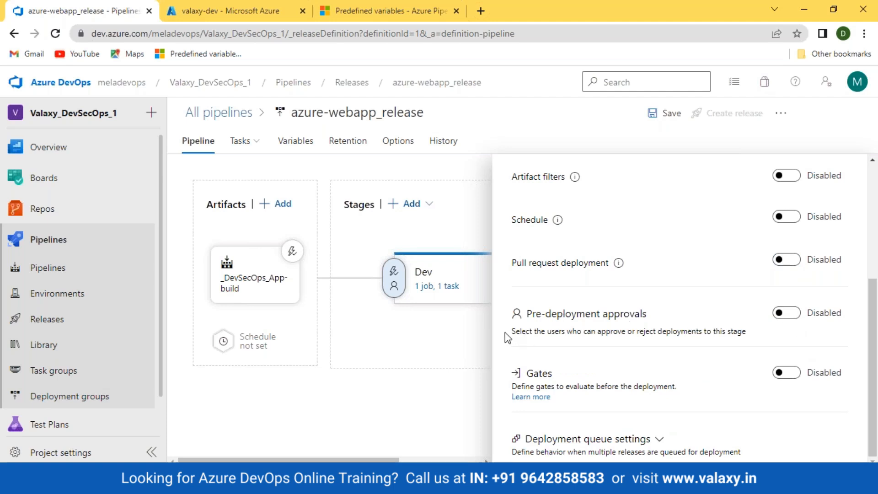
Step: Try Dev's pre-deployment approvals by adding an approver's account and reviewing the approval policies, and disable the approvals again
left_click(791, 313)
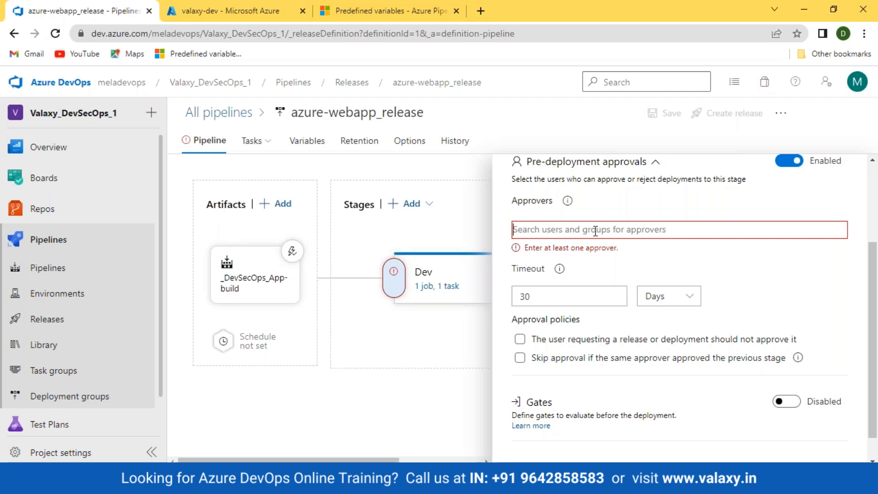
type("mela")
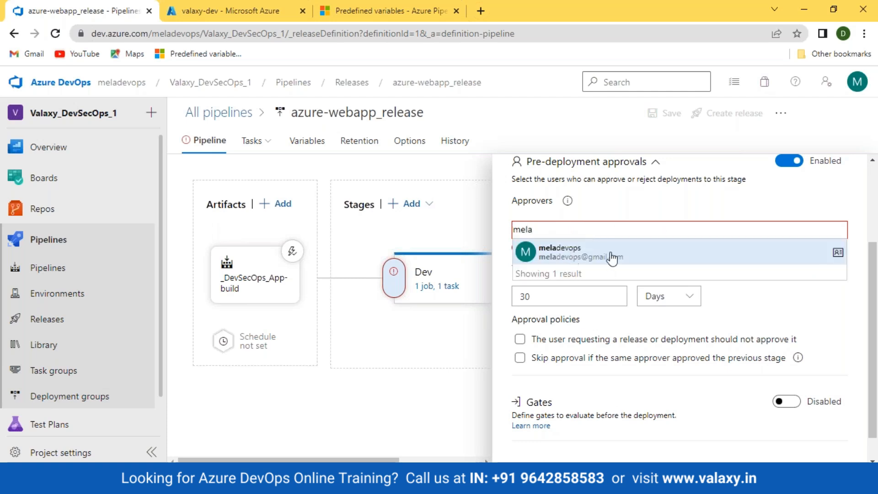
left_click(577, 251)
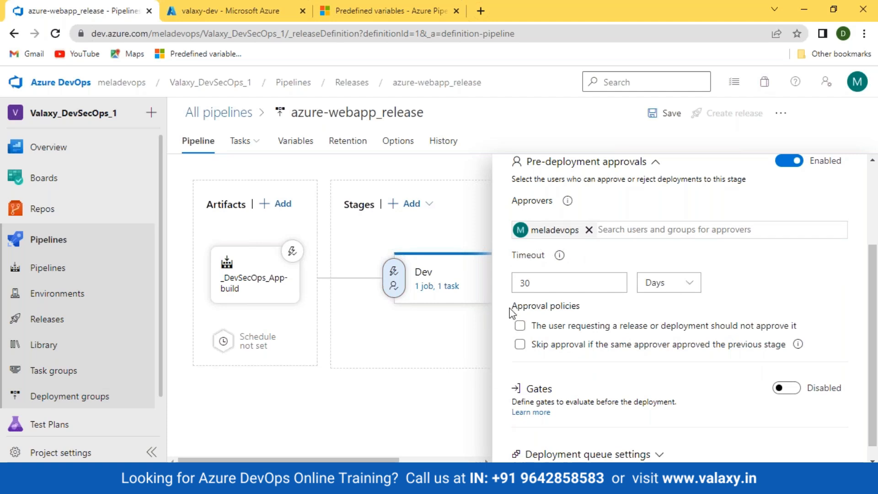
left_click_drag(510, 308, 613, 309)
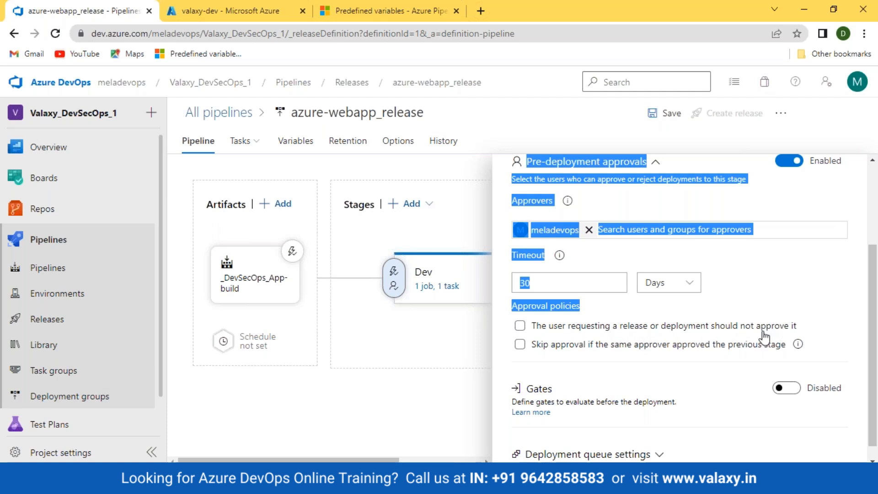
left_click(822, 283)
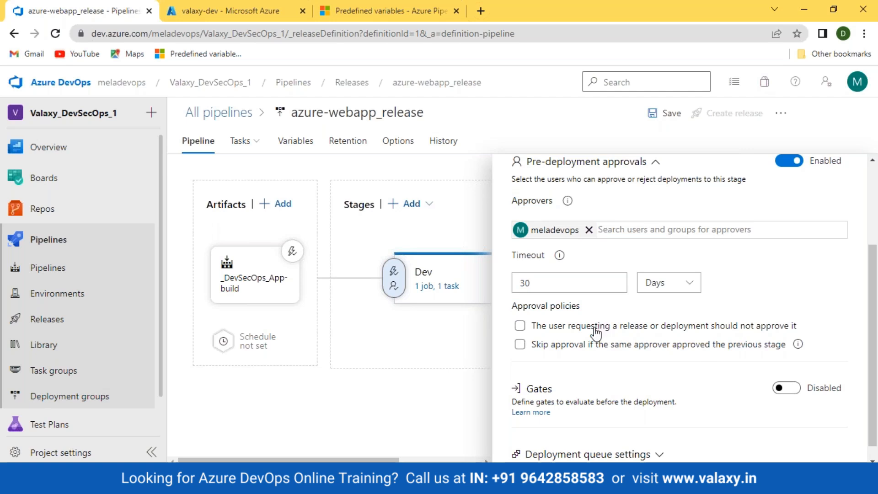
scroll(597, 250, "up", 3)
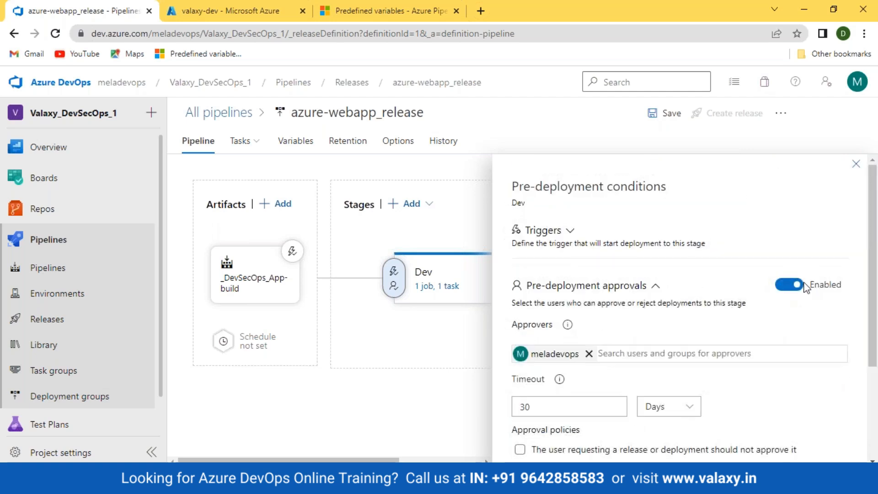
left_click(789, 285)
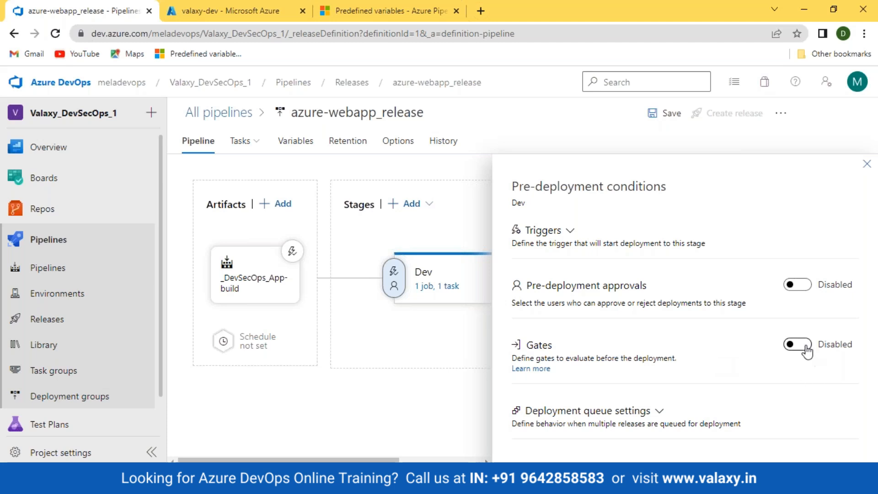
Step: Try Dev's pre-deployment gates with a 1-hour delay before evaluation, and disable the gates again
left_click(799, 345)
scroll(620, 347, "down", 1)
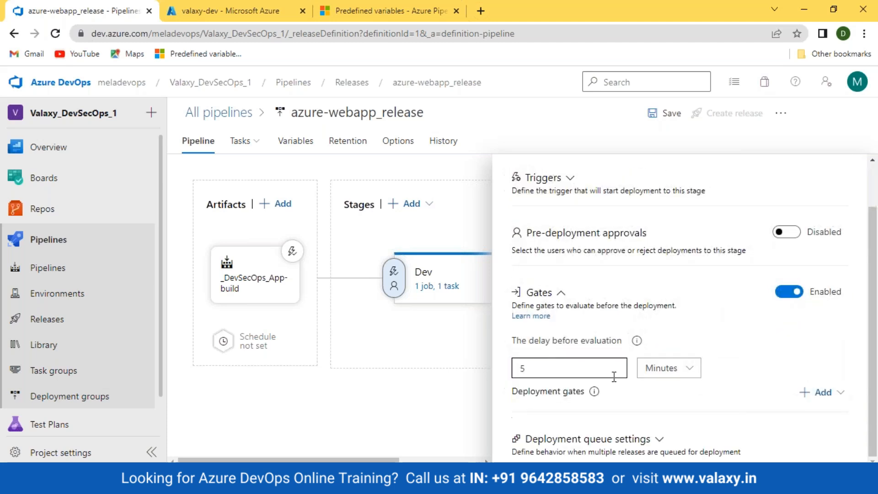
left_click(688, 368)
left_click(656, 389)
double_click(537, 369)
type("1")
left_click(789, 291)
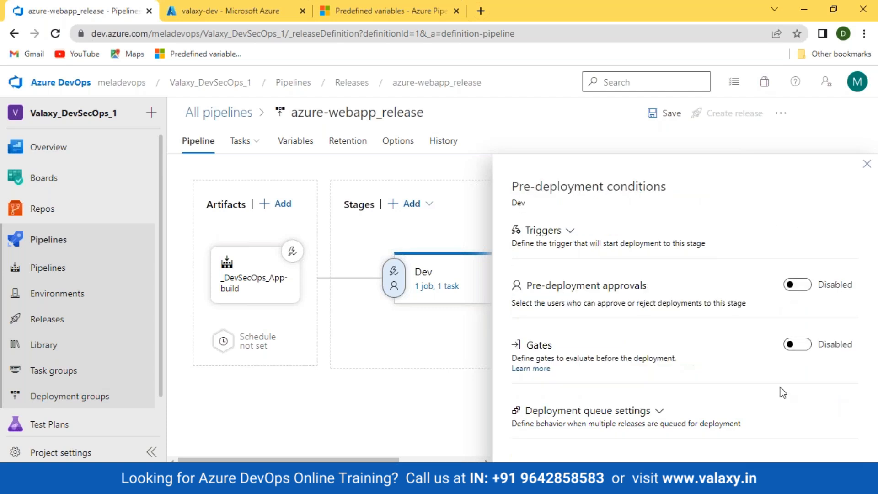
Step: Examine Dev's deployment queue settings, and close the pre-deployment conditions with Gates switched off
left_click(654, 411)
left_click(874, 302)
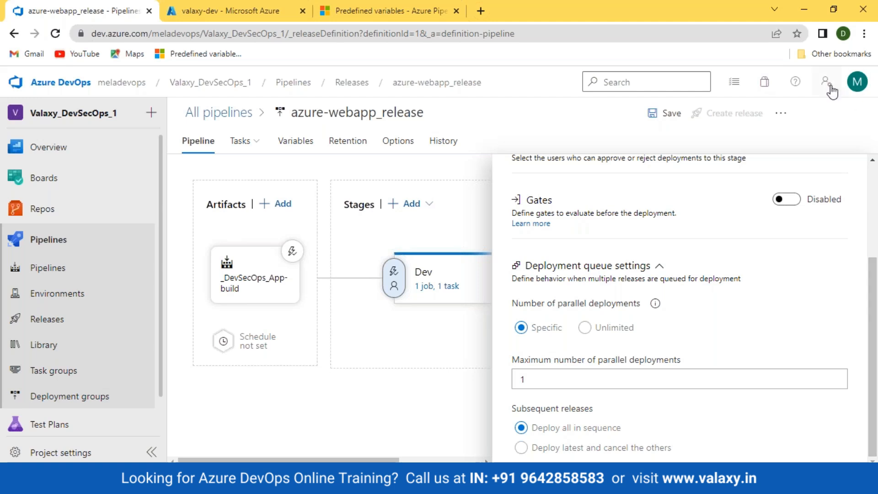
left_click(786, 199)
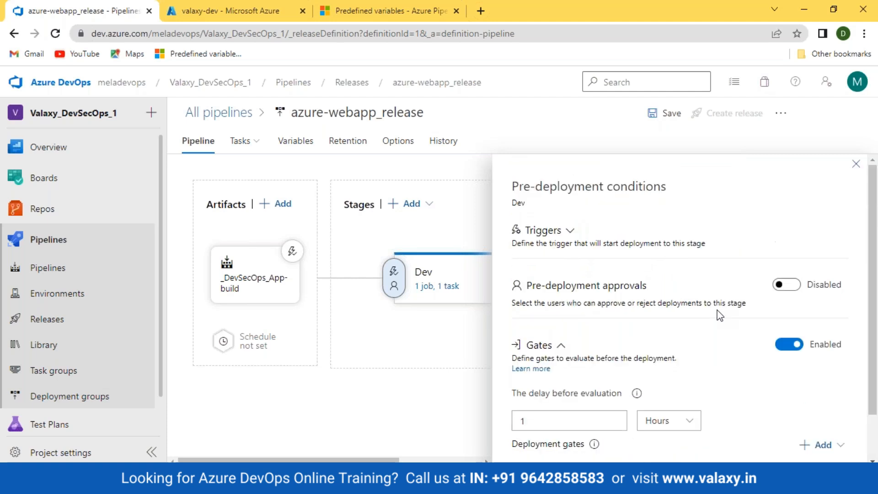
left_click(783, 292)
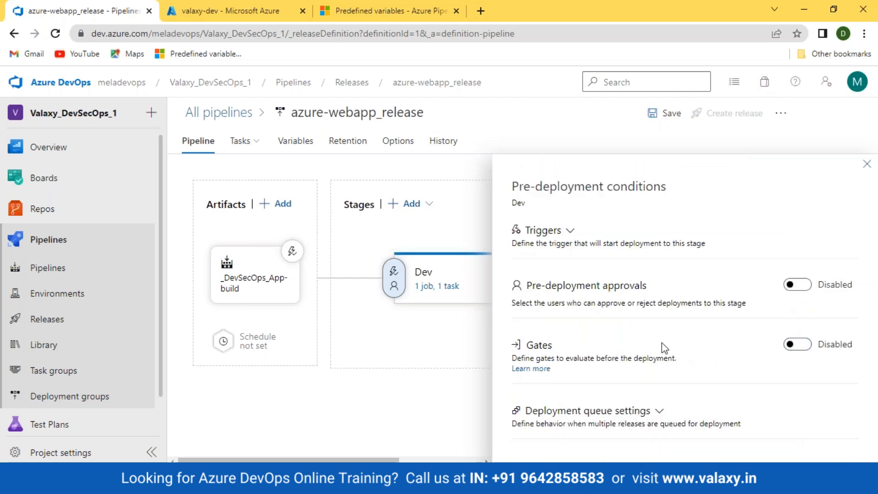
left_click(867, 163)
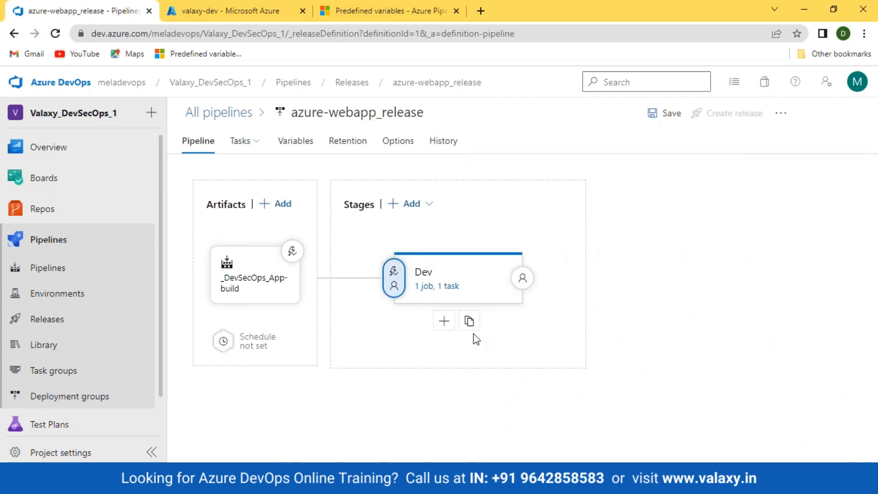
Step: Open Dev's post-deployment conditions, try the post-deployment approvals option, and switch it off again
left_click(522, 279)
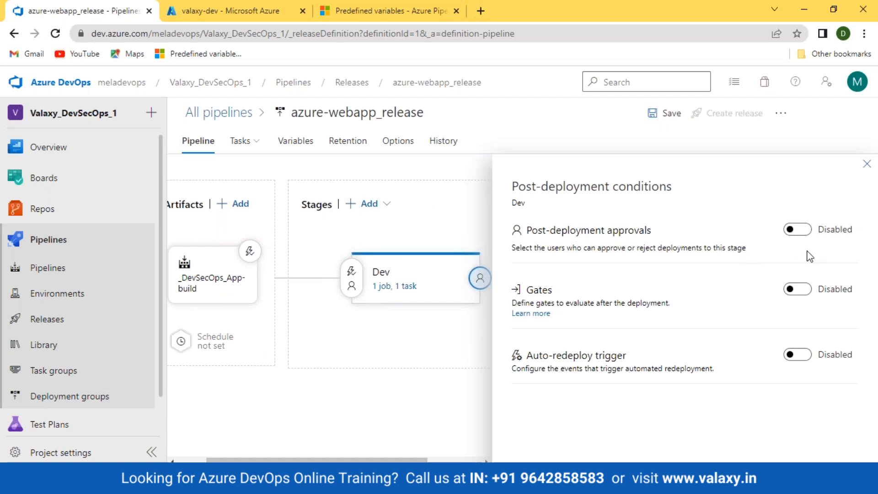
left_click(795, 229)
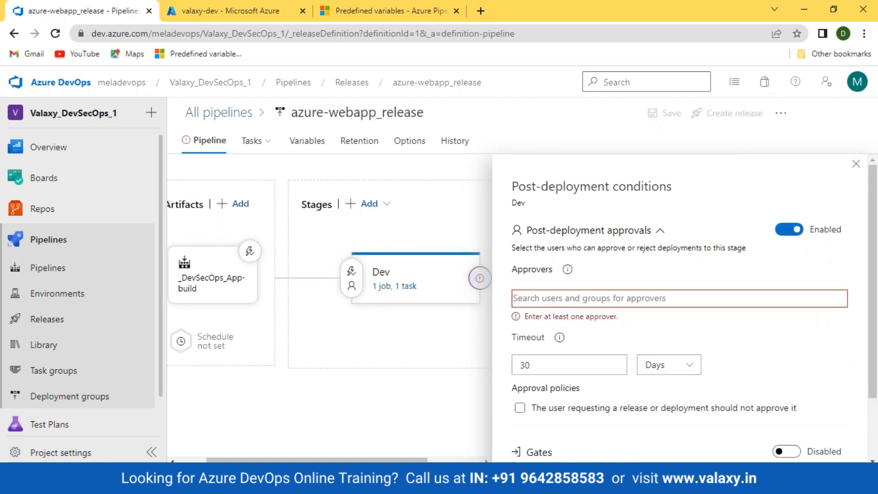
left_click(785, 232)
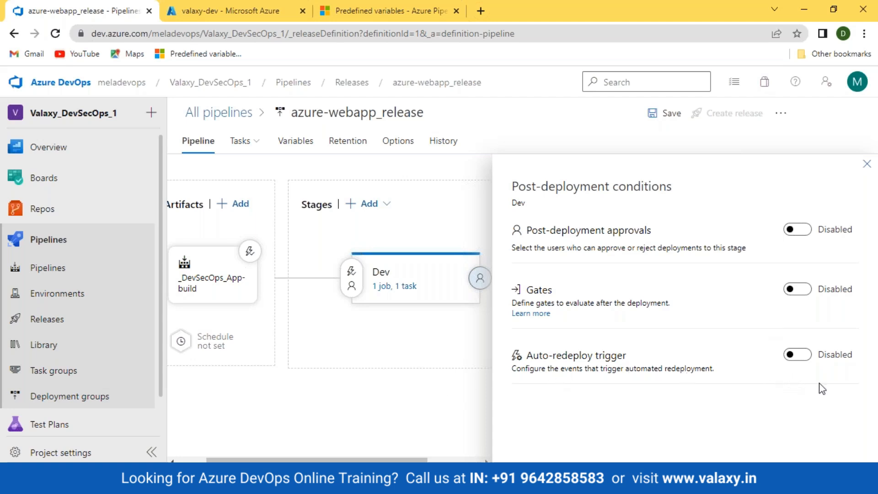
Step: Try an auto-redeploy trigger that redeploys the last successful deployment when Dev's deployment fails, switch it off, and close the post-deployment conditions
left_click(797, 356)
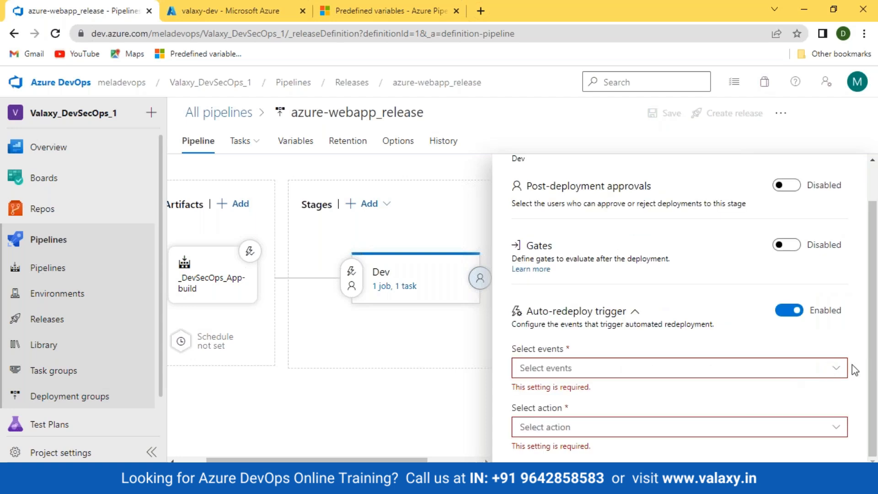
left_click(827, 369)
left_click(586, 398)
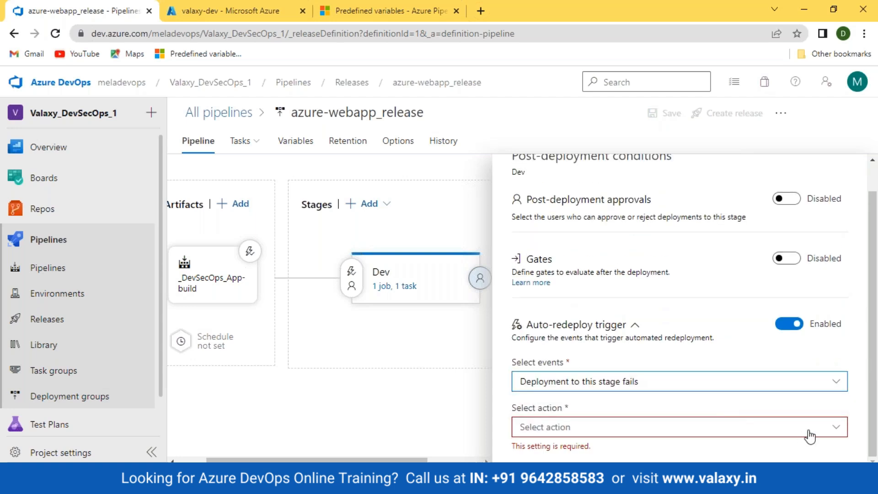
left_click(835, 427)
left_click(663, 413)
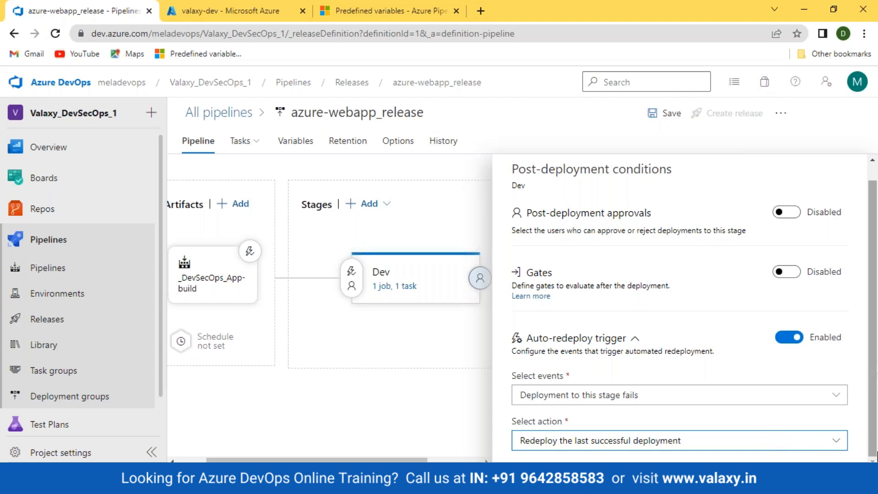
left_click(794, 338)
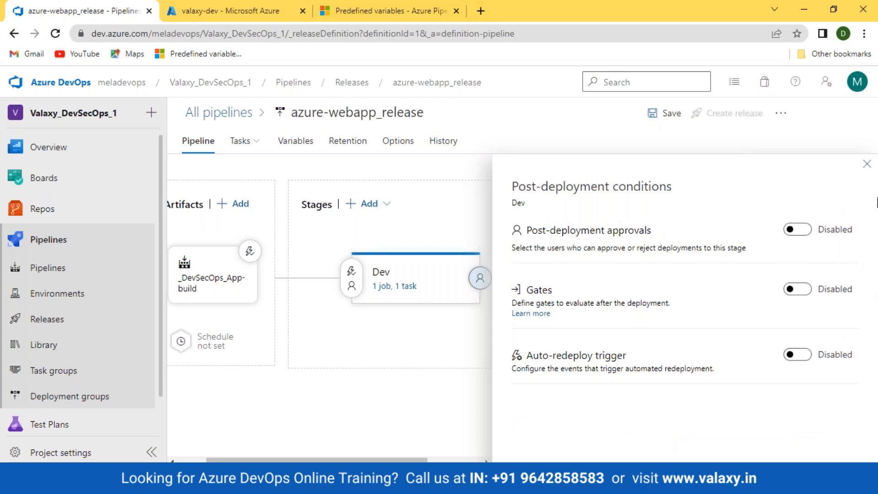
left_click(867, 163)
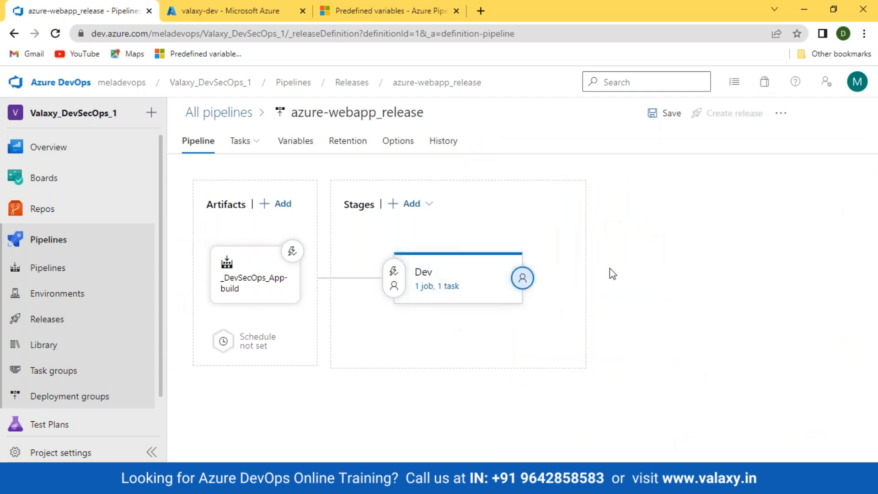
Step: Check that Dev's pre-deployment trigger is After release, and save the azure-webapp_release pipeline without a comment
left_click(394, 274)
left_click_drag(874, 282, 872, 197)
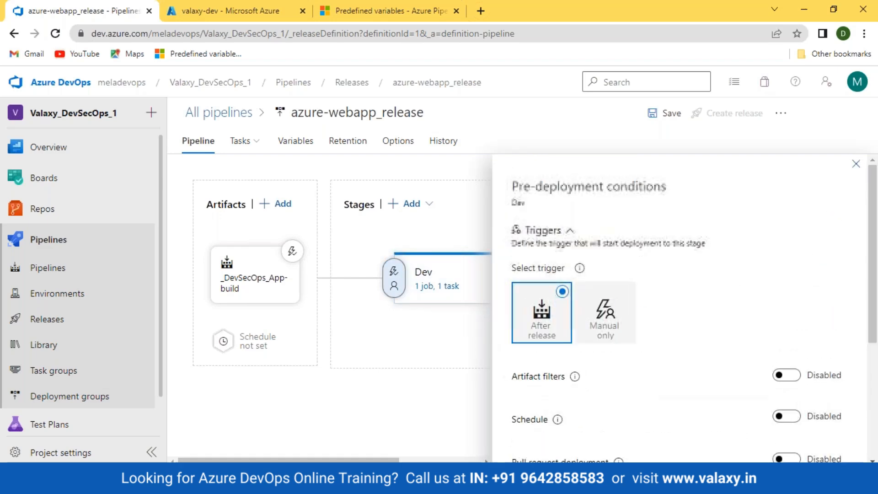
left_click(856, 164)
left_click(666, 114)
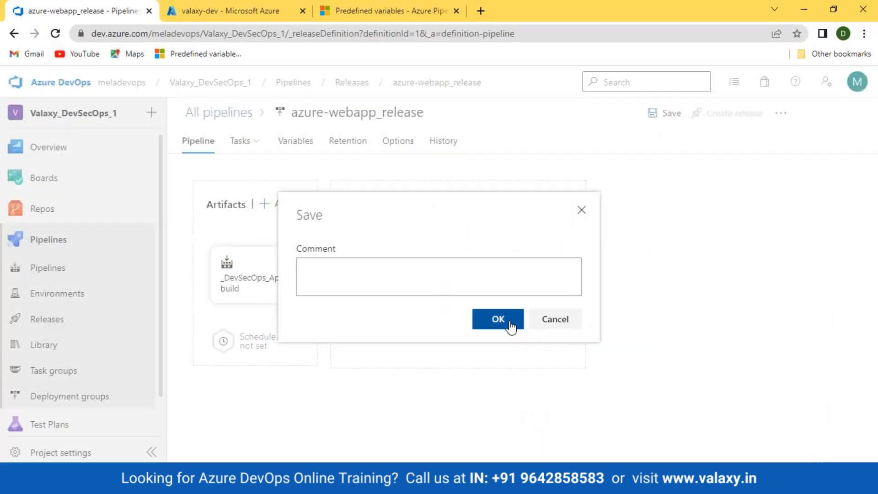
left_click(513, 324)
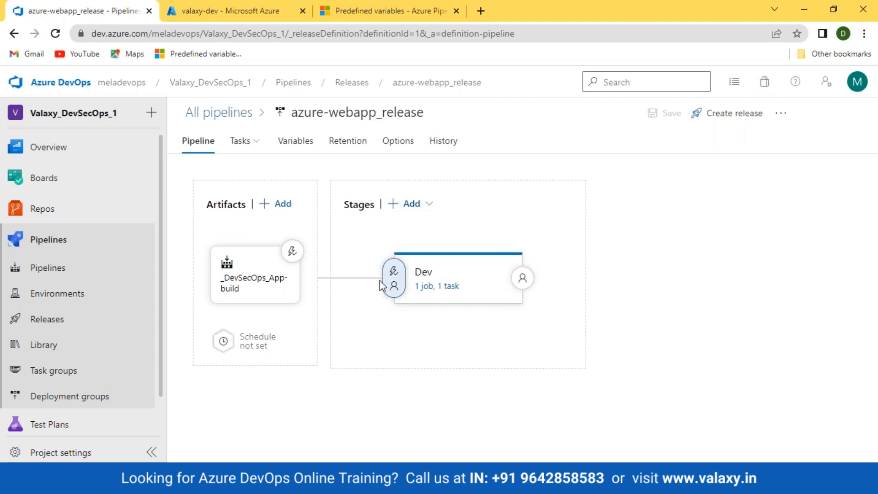
Step: Open the valaxy_devsecops_app folder on the develop branch of the Valaxy_WebApp repository
left_click(24, 210)
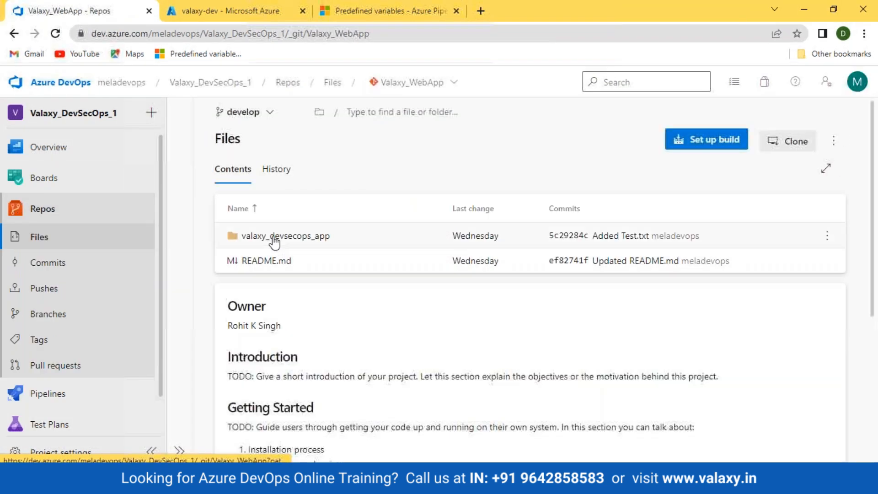
left_click(274, 243)
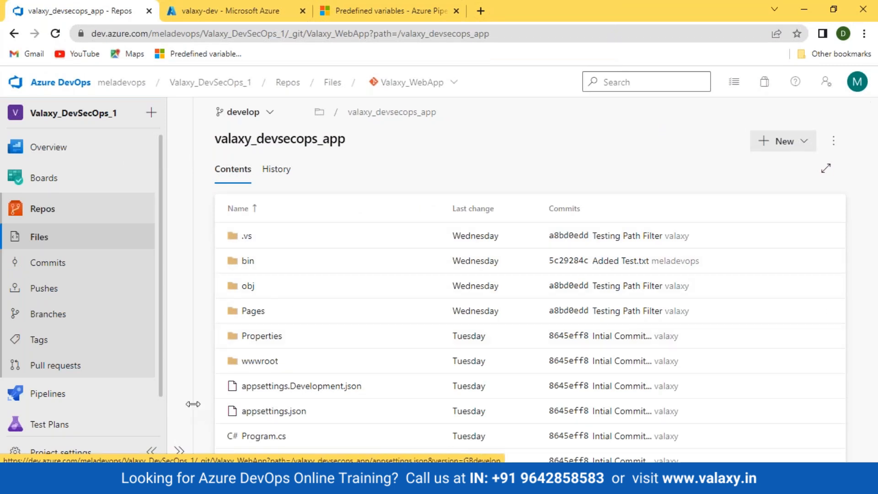
Step: Open the local Valaxy_WebApp folder from the desktop and go into its valaxy_devsecops_app subfolder
key("super+d")
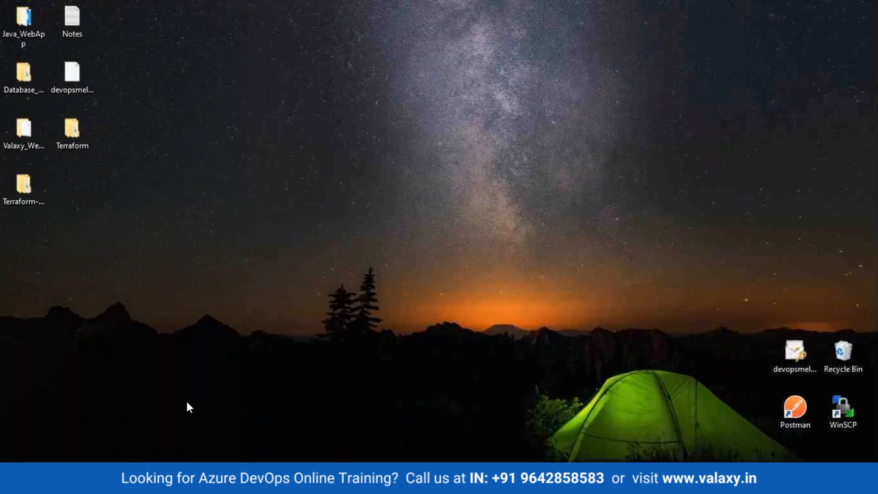
left_click(24, 132)
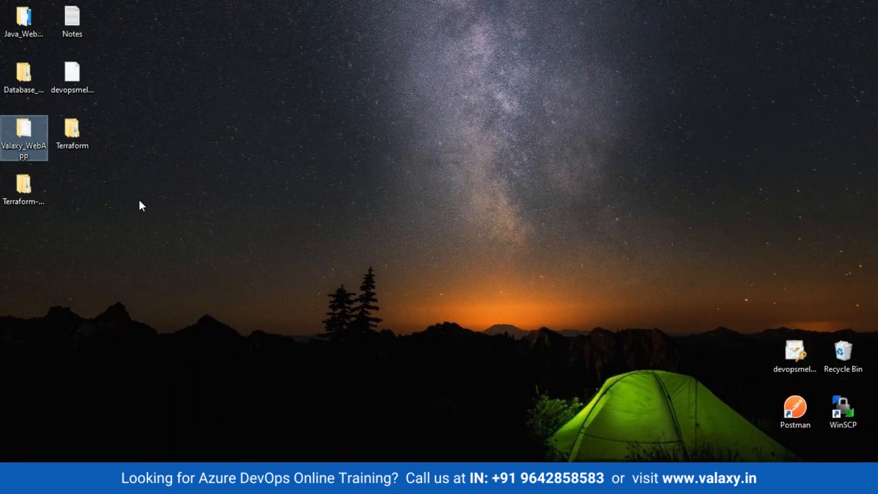
key("super+d")
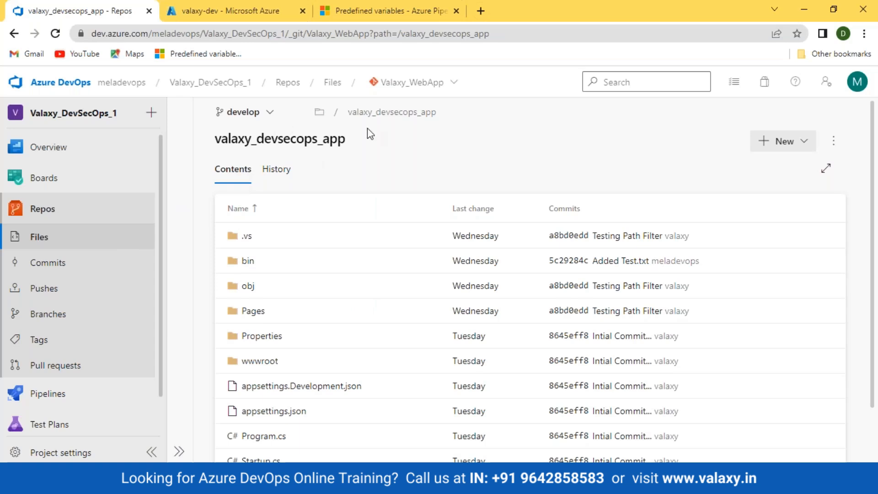
key("alt+Tab")
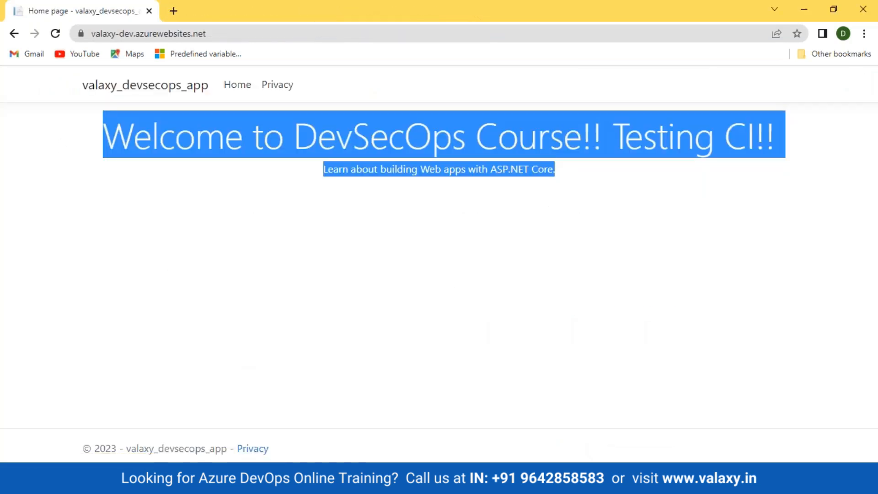
key("super")
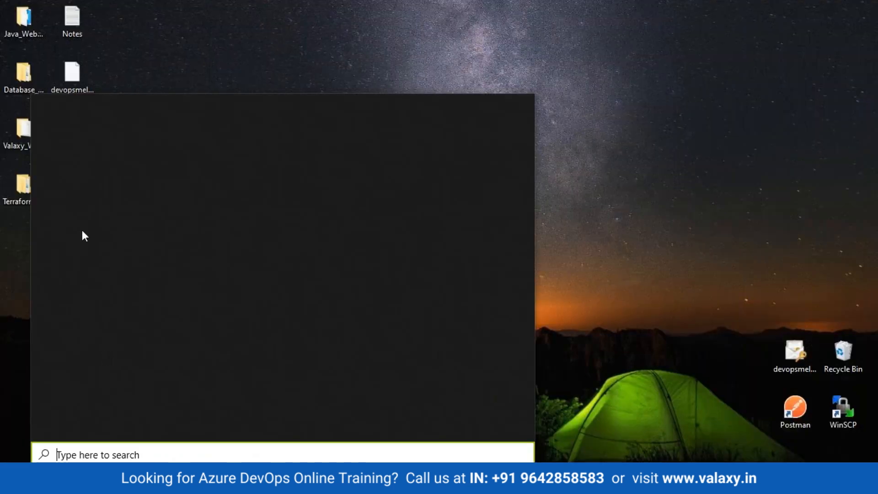
left_click(23, 133)
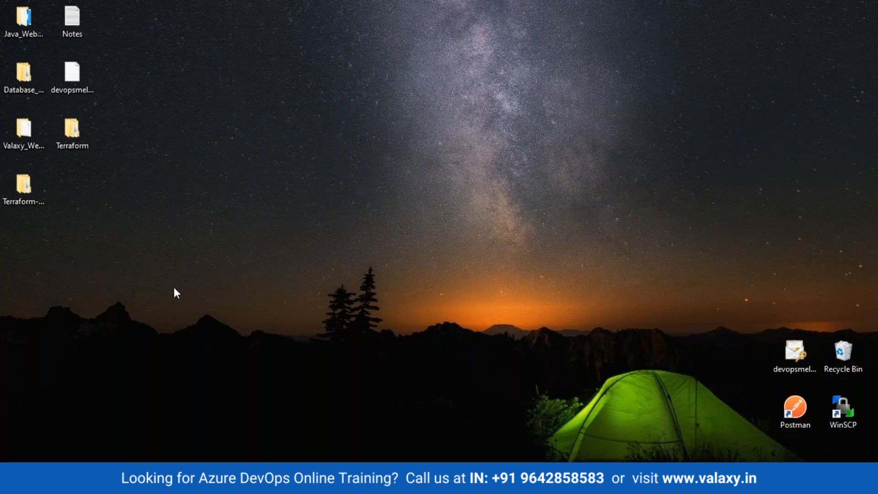
left_click_drag(266, 224, 409, 233)
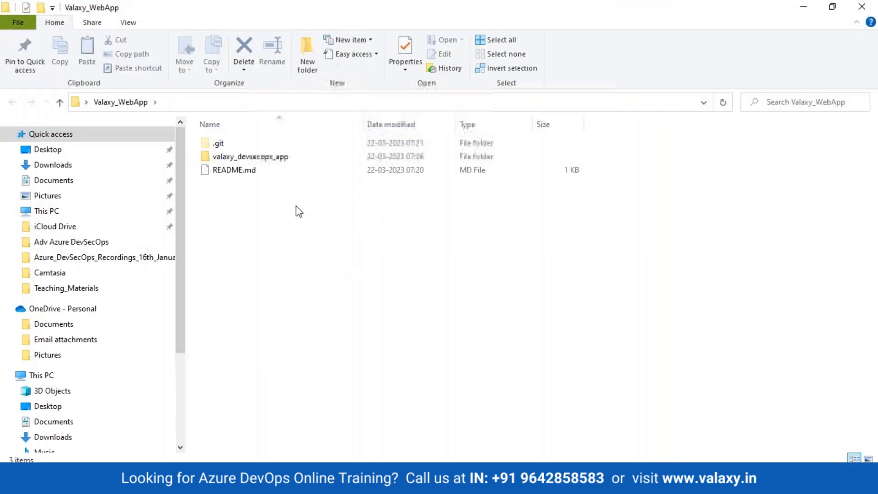
left_click(251, 157)
double_click(251, 157)
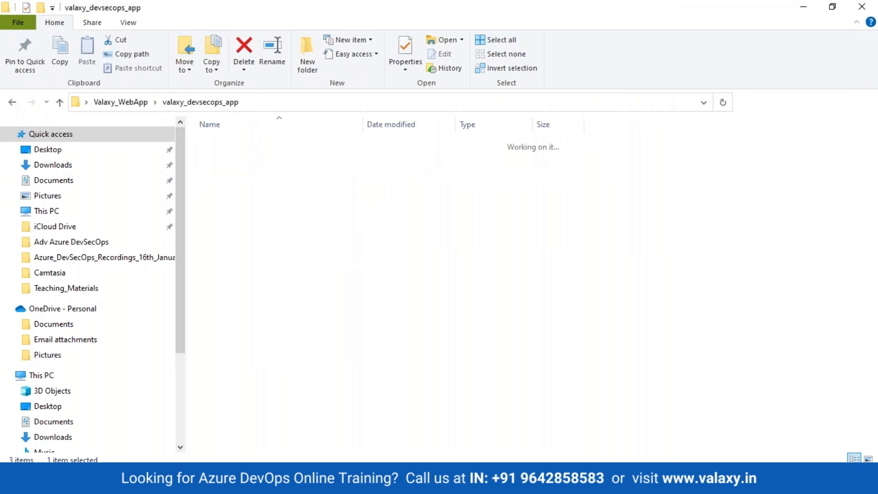
Step: Start Git Bash in the valaxy_devsecops_app folder, and enlarge the terminal window and its text
right_click(523, 338)
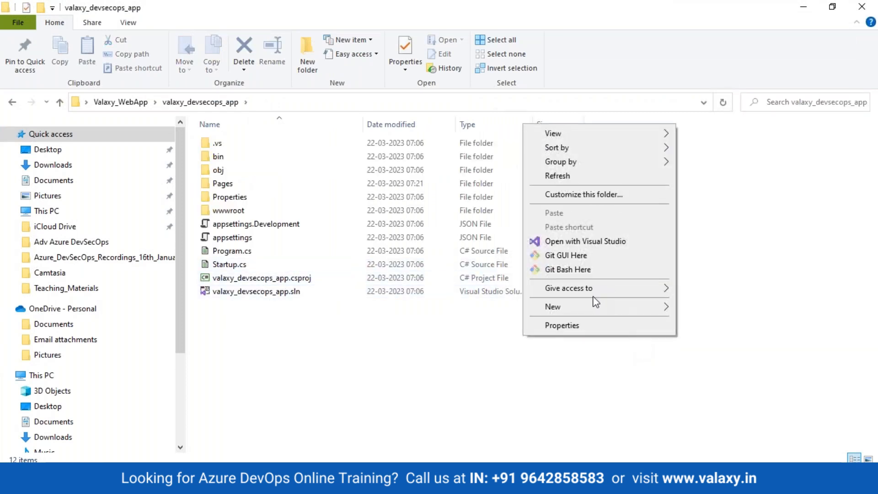
left_click(571, 270)
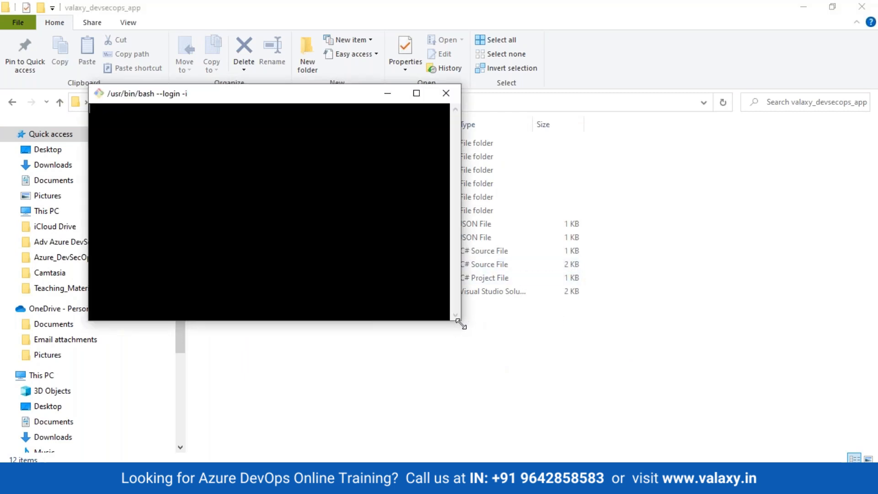
left_click_drag(458, 321, 631, 418)
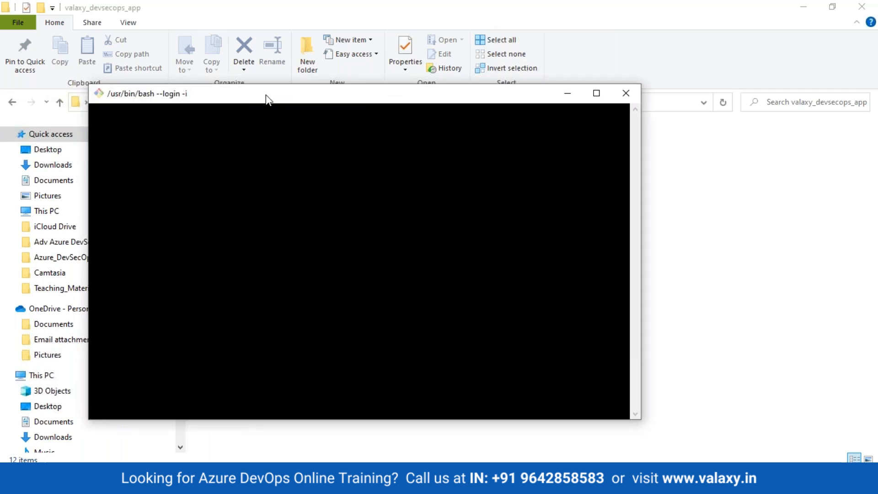
left_click_drag(270, 98, 348, 106)
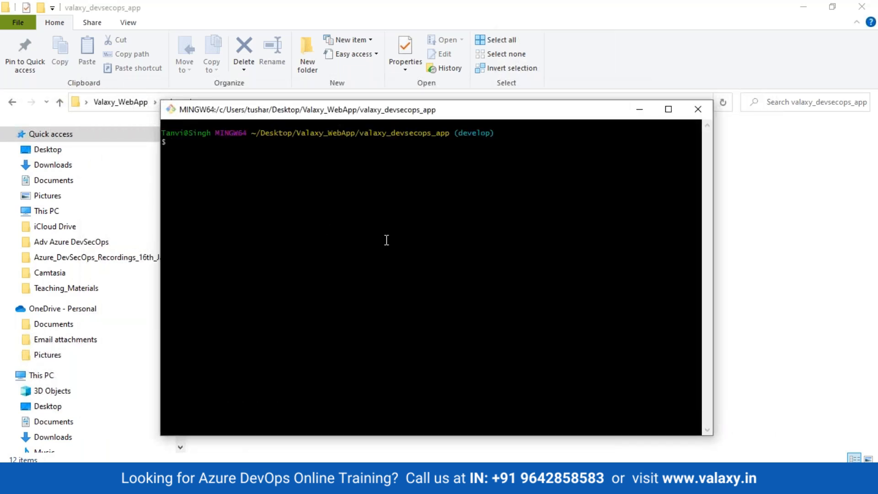
key("ctrl+plus")
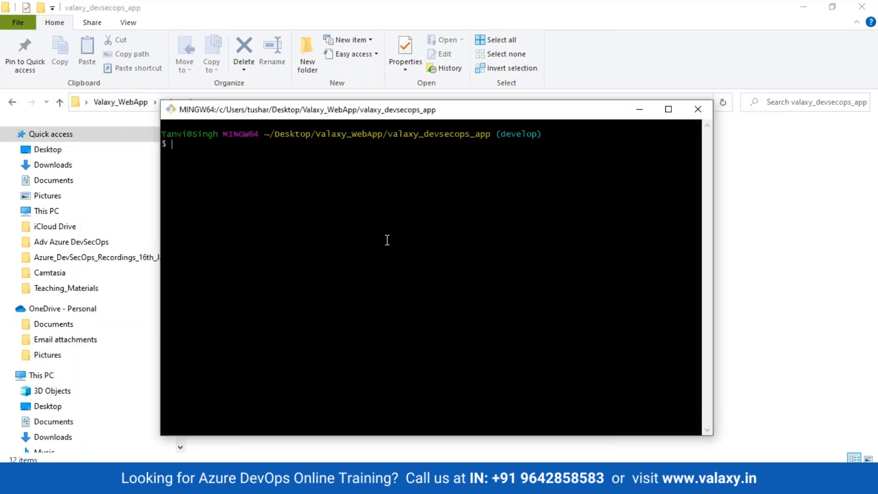
Step: Run git pull on the develop branch and highlight parts of its output
type("git pull")
key("Return")
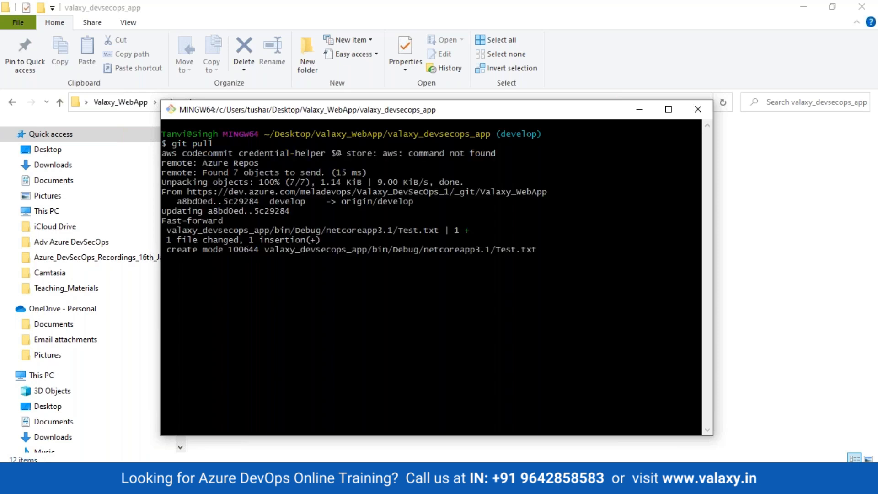
left_click_drag(548, 253, 590, 259)
left_click_drag(354, 242, 457, 243)
left_click(586, 271)
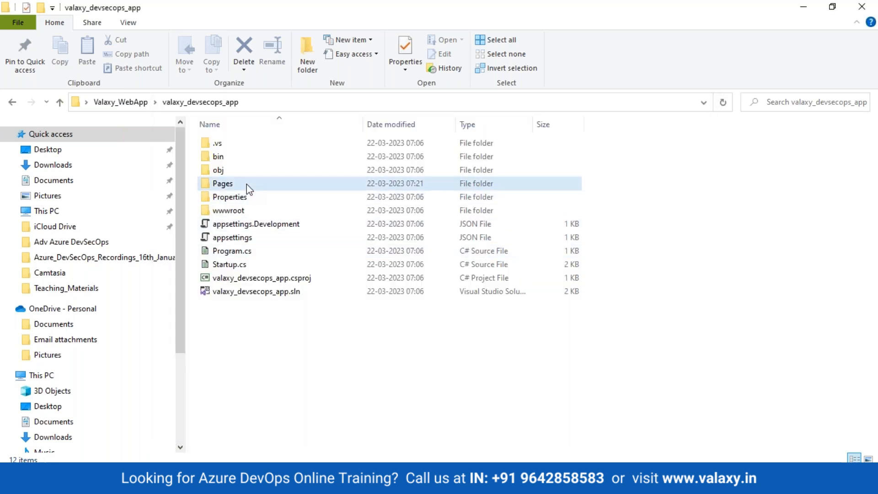
Step: Open Index.cshtml from the Pages folder in Notepad++ and move the editor window fully into view
left_click(247, 185)
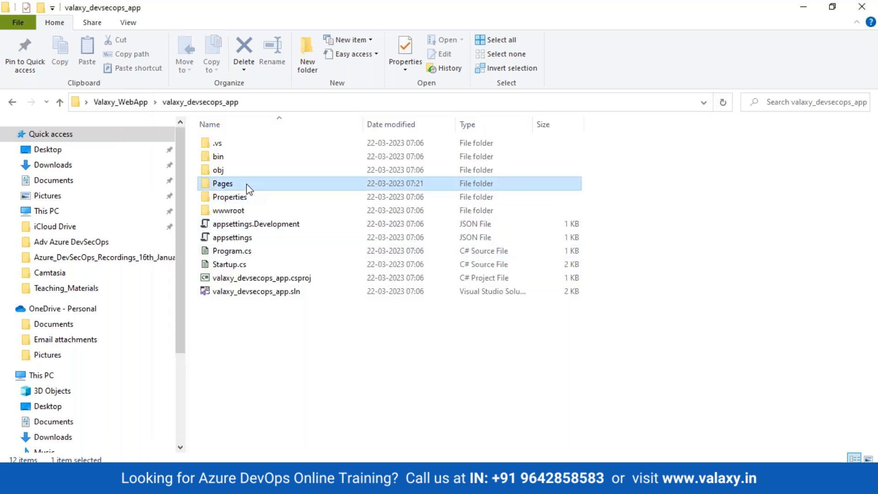
double_click(246, 184)
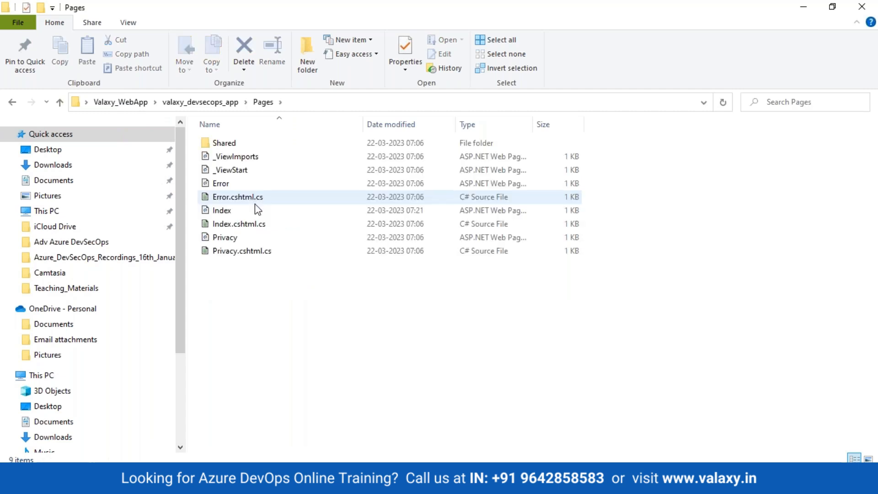
right_click(225, 213)
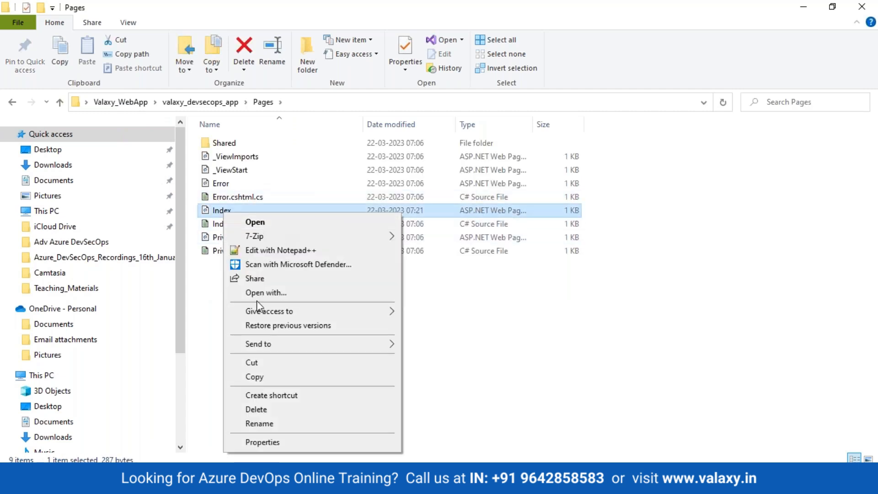
left_click(260, 249)
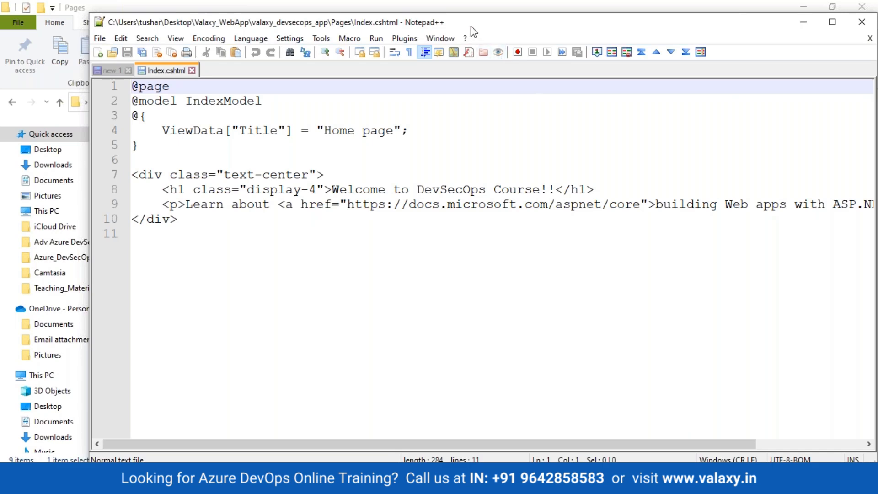
left_click_drag(471, 29, 427, 32)
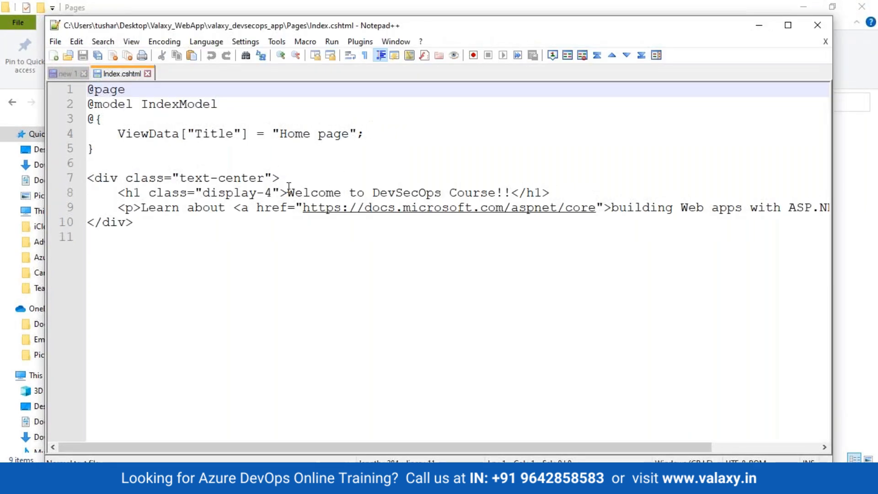
Step: Compare the h1 heading text in Index.cshtml with the heading on the deployed valaxy-dev.azurewebsites.net page
left_click_drag(288, 191, 433, 191)
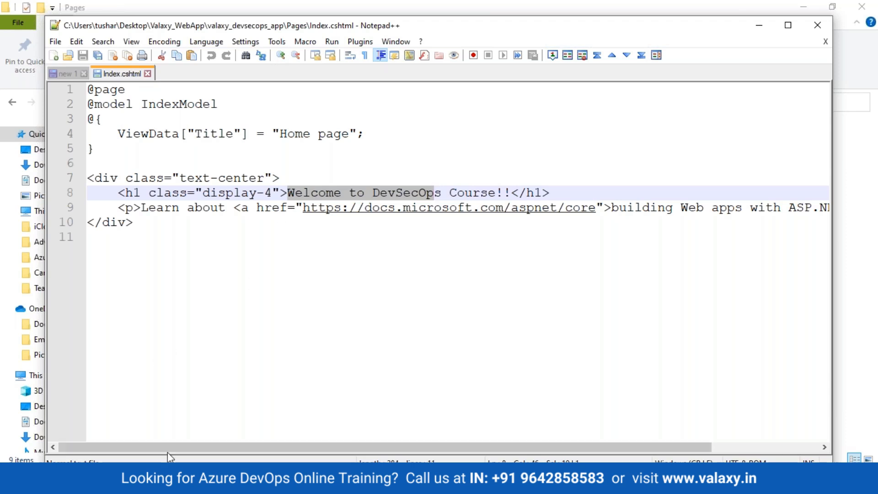
left_click(143, 484)
left_click(198, 451)
left_click(89, 151)
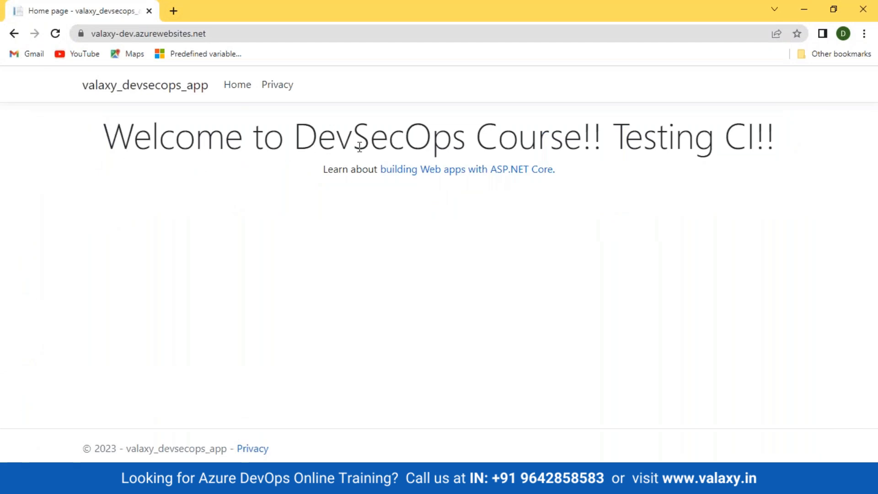
left_click_drag(605, 141, 792, 139)
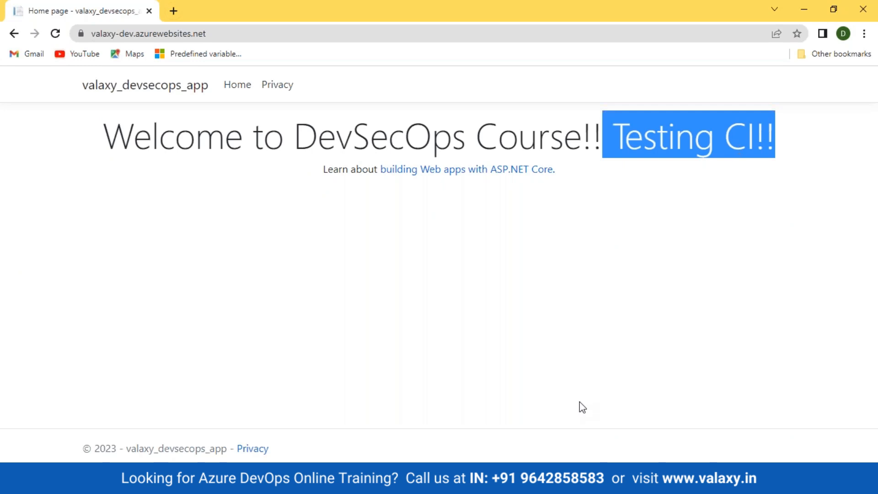
key("alt+Tab")
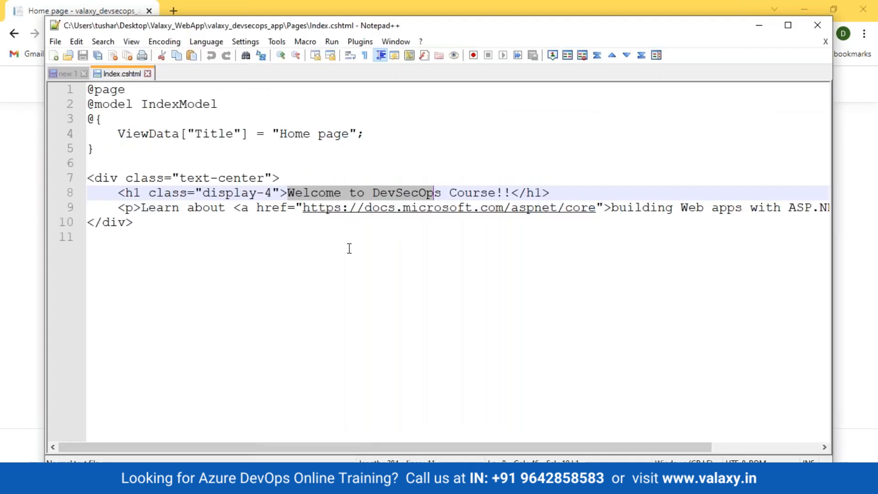
Step: Add "!!" to the end of the h1 heading so it reads "Welcome to DevSecOps Course!!!!", and save Index.cshtml
left_click(512, 192)
type("!!")
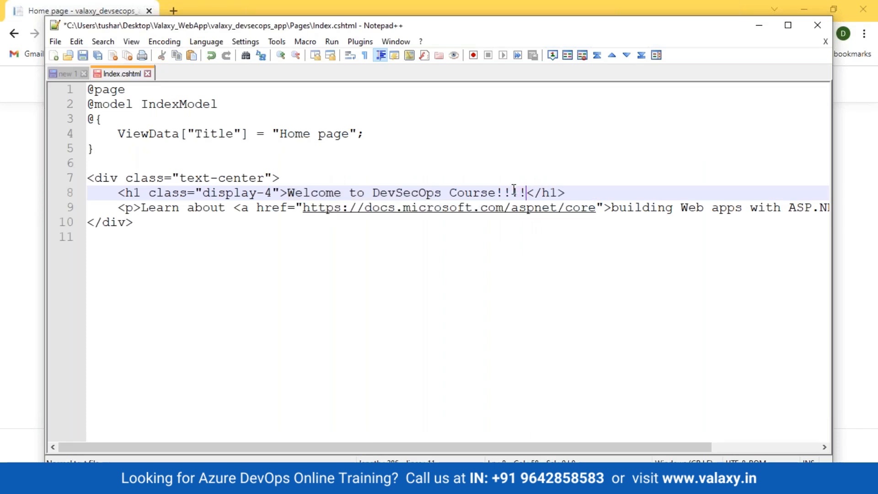
key("ctrl+s")
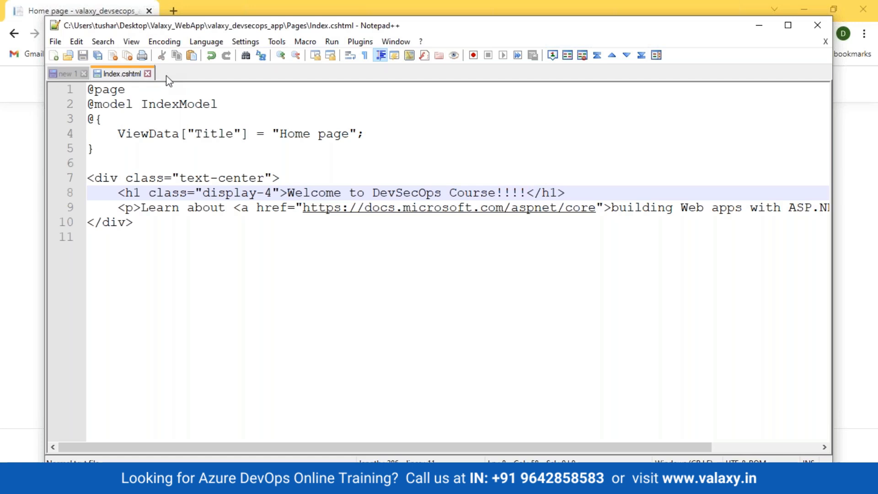
Step: In Git Bash, commit all tracked changes with the message "Updated Index file"
left_click(313, 482)
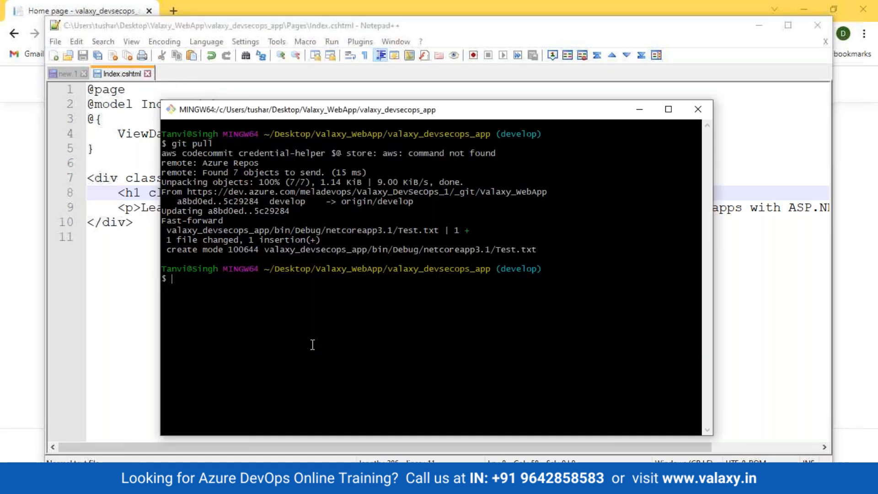
type("git co")
type("mmit")
type(" -a -m \"\"")
type("Updated ")
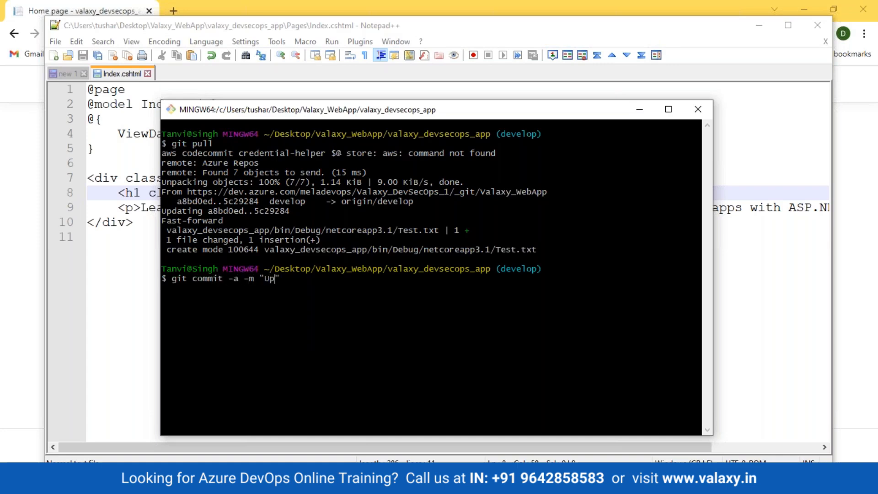
type("Index file")
key("Return")
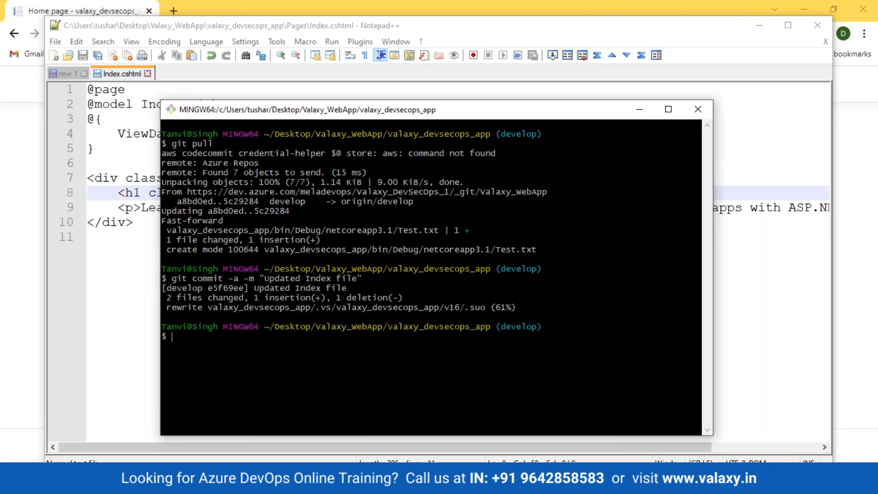
Step: Run git pull on develop, followed by git push to send the commit to Azure Repos
type("git pull")
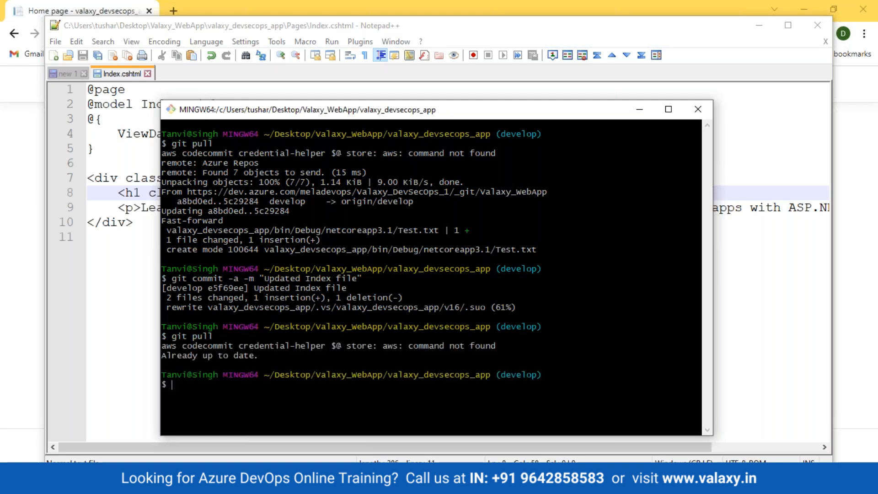
type("git push")
key("Return")
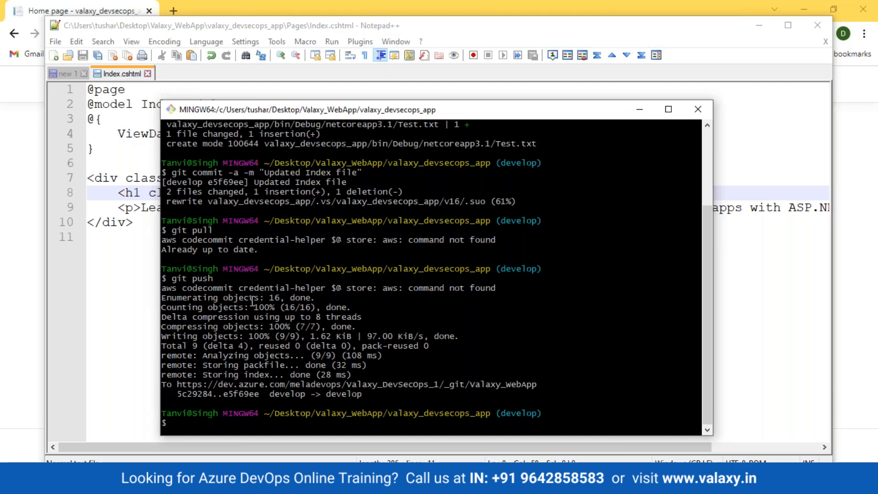
Step: Switch to Azure DevOps in the browser and open the run list of the DevSecOps_App-build pipeline
left_click(5, 201)
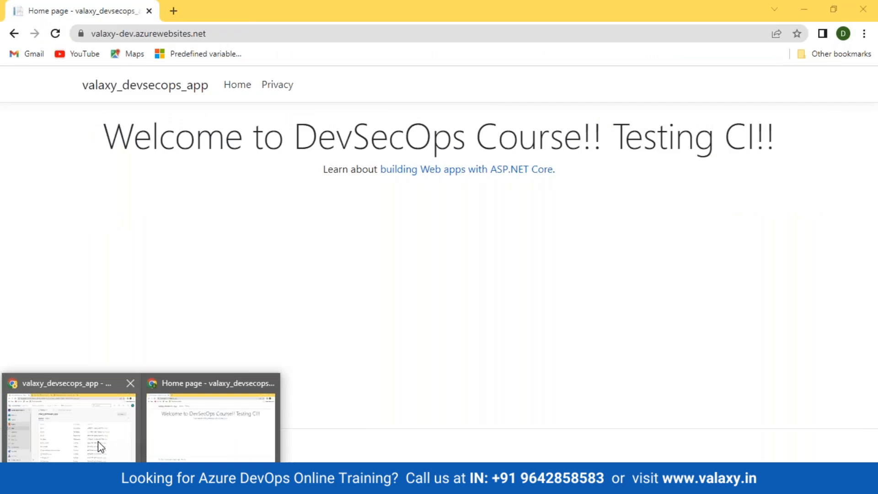
left_click(98, 441)
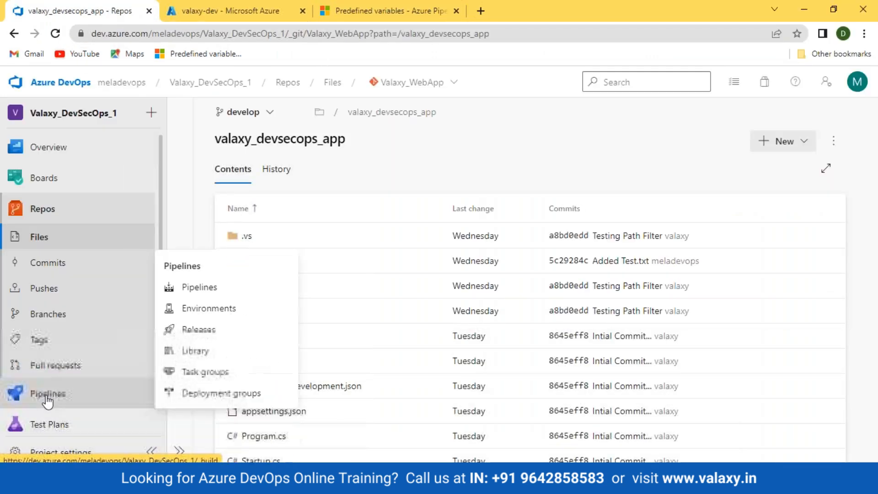
left_click(50, 395)
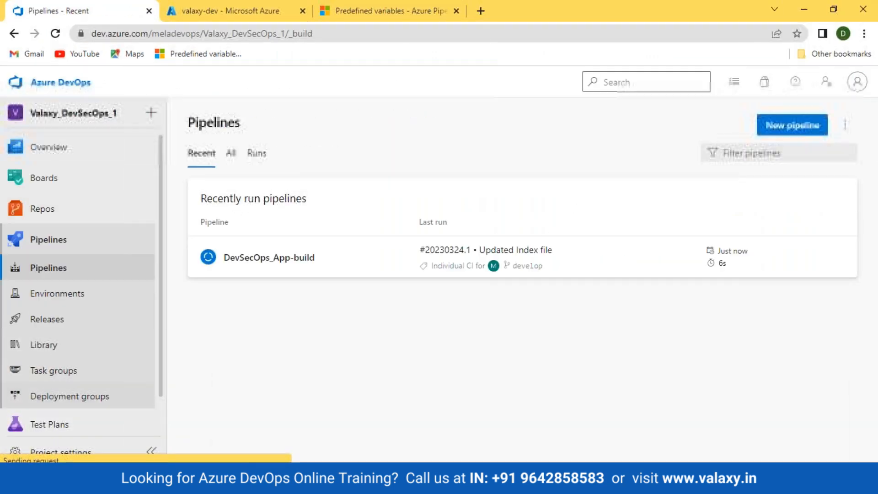
left_click(258, 256)
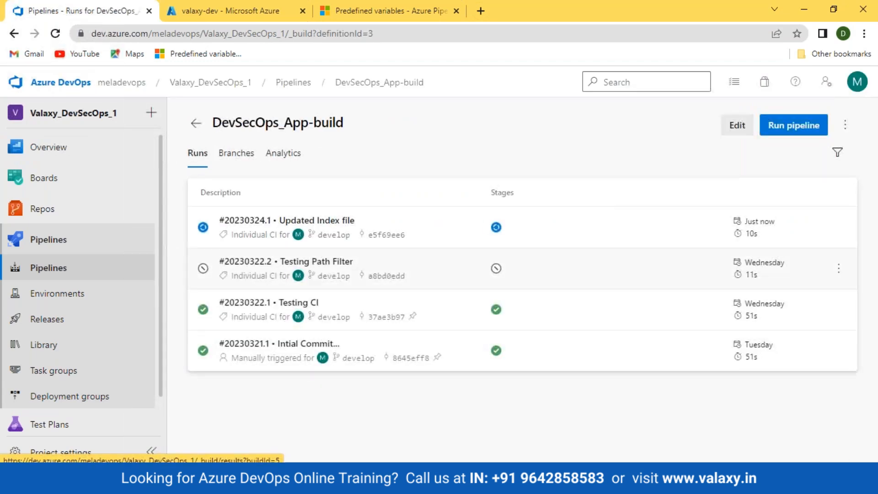
Step: Open the Agent job 1 logs of the DevSecOps_App-build run "Updated Index file" to follow its build tasks
left_click(496, 228)
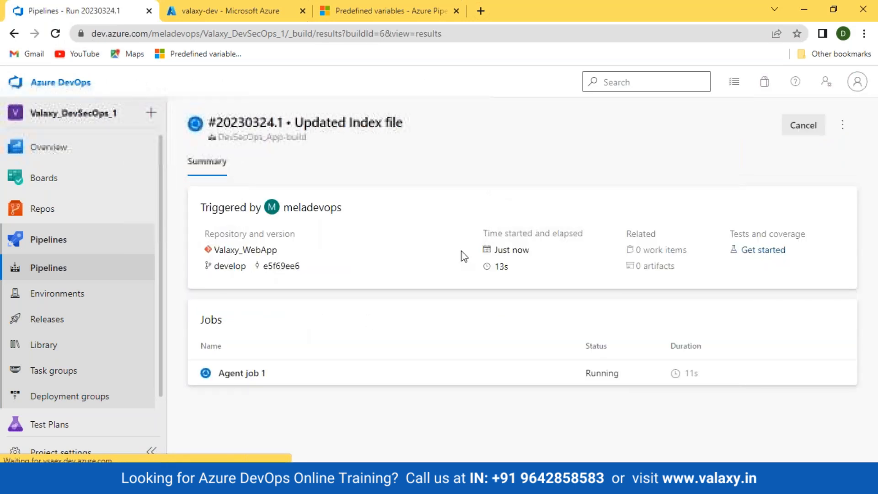
left_click(232, 380)
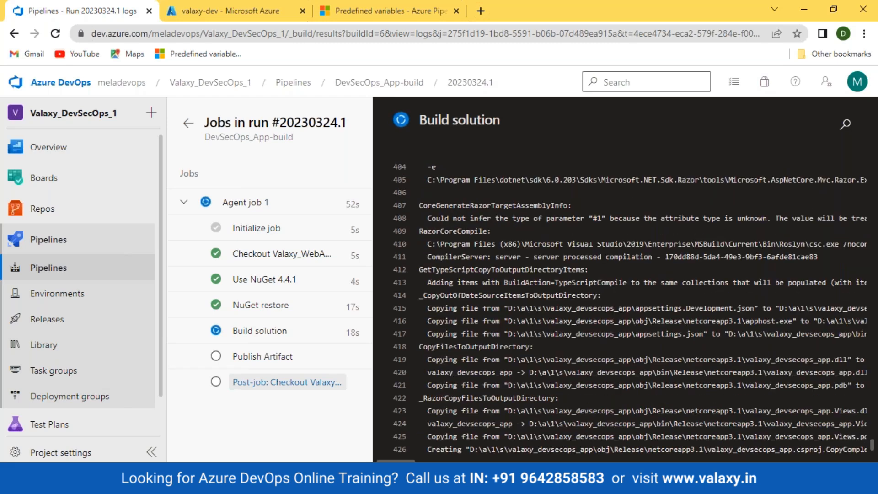
Step: Switch to Git Bash, highlight the current branch in the prompt, and clear the terminal
key("alt+Tab")
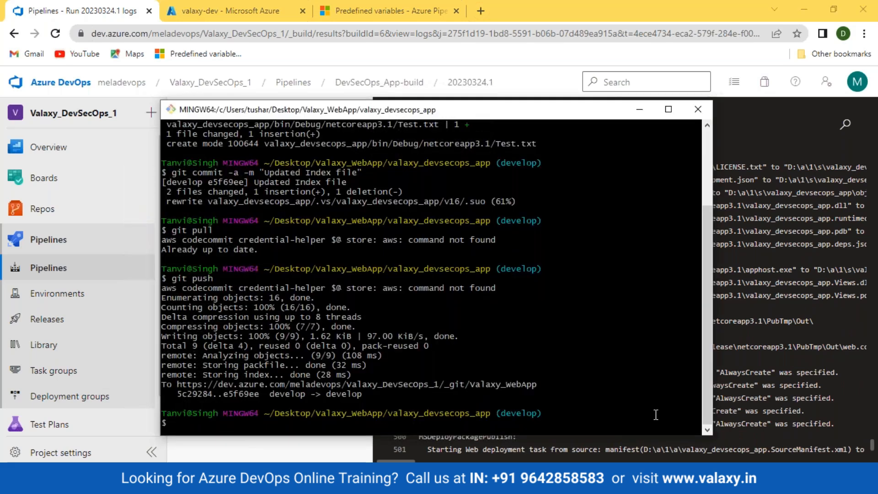
left_click_drag(497, 413, 560, 410)
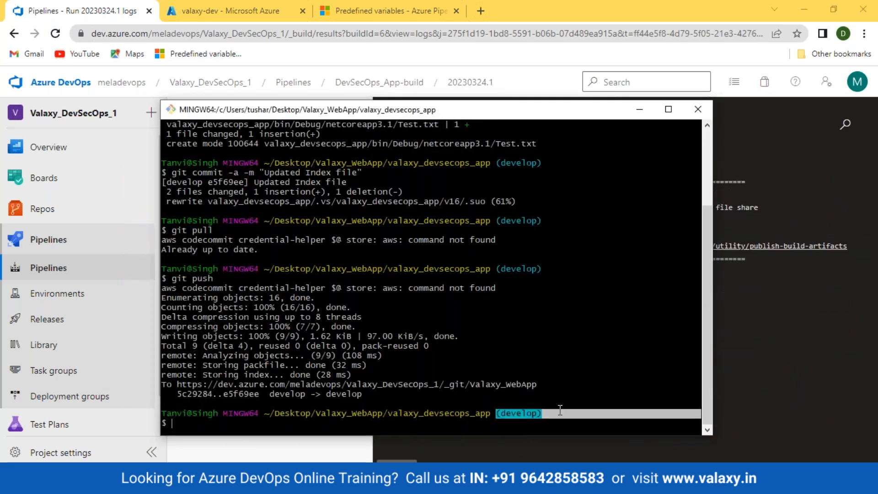
key("ctrl+l")
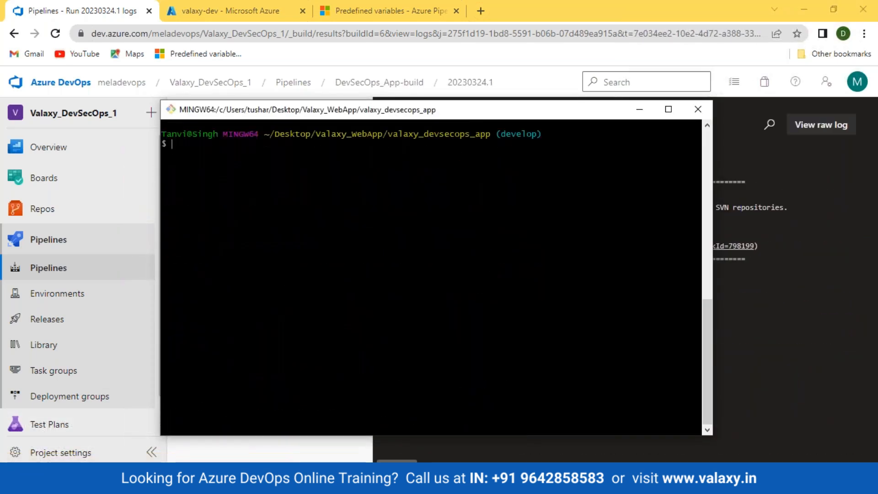
Step: In Azure DevOps, view the Valaxy_WebApp branches and examine the files and branch list from the release branch
left_click(39, 216)
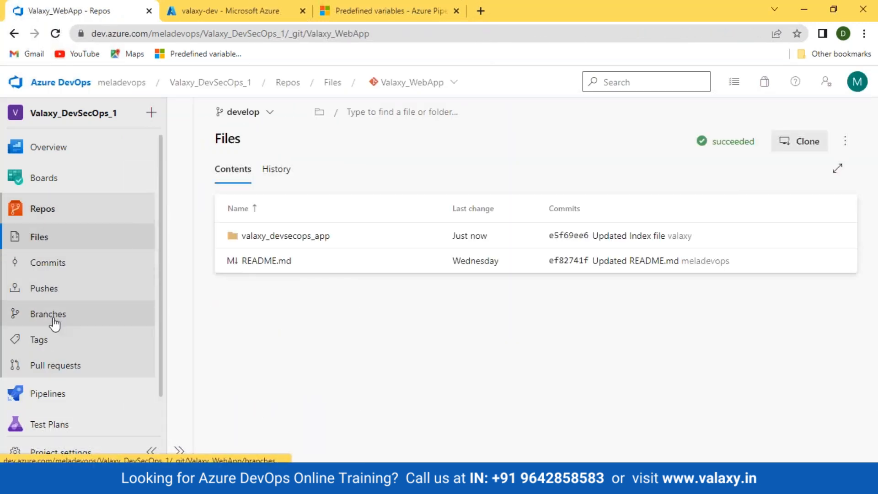
left_click(53, 319)
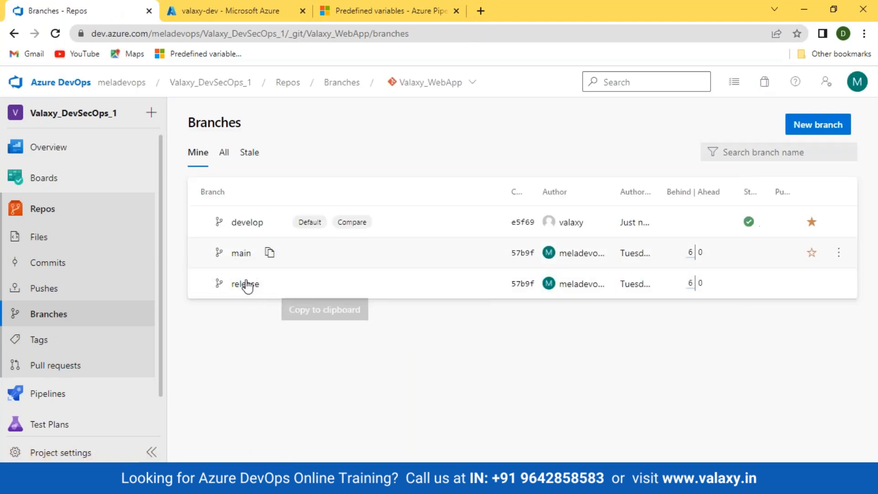
left_click(246, 284)
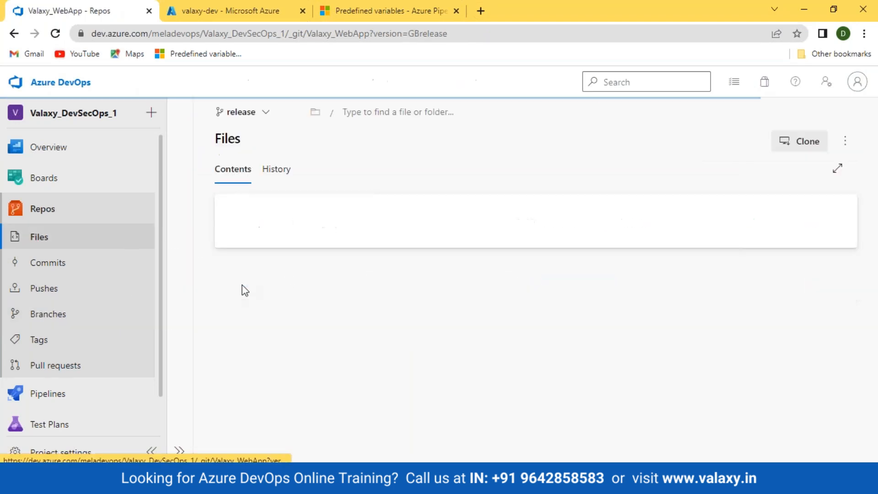
left_click(267, 112)
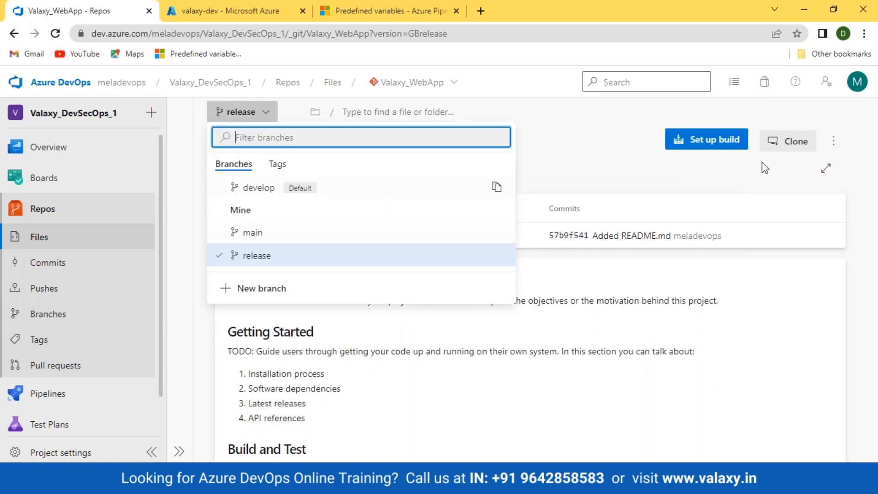
left_click(594, 181)
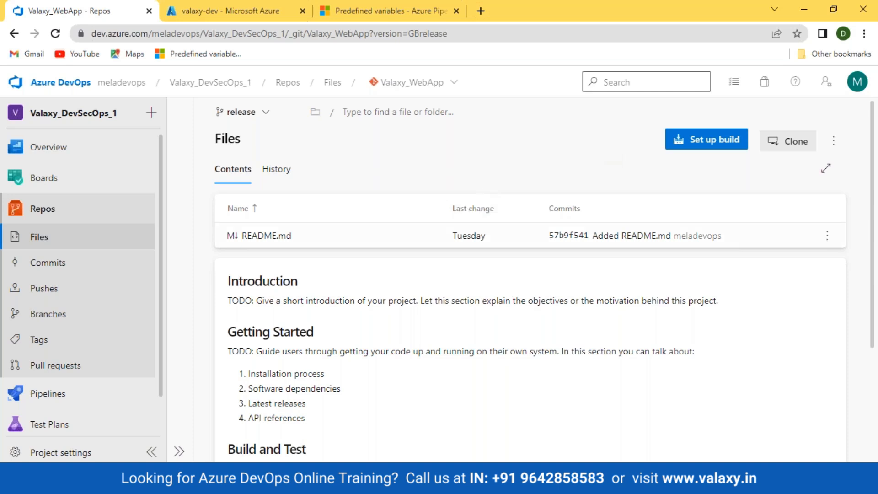
Step: Check the DevSecOps_App-build pipeline, and examine the Dev deployment logs and pipeline view of Release-2
left_click(51, 396)
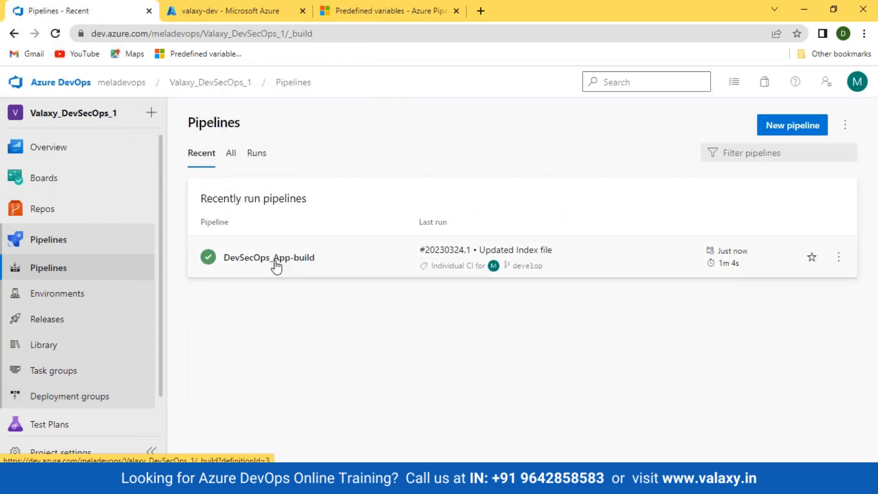
left_click(274, 262)
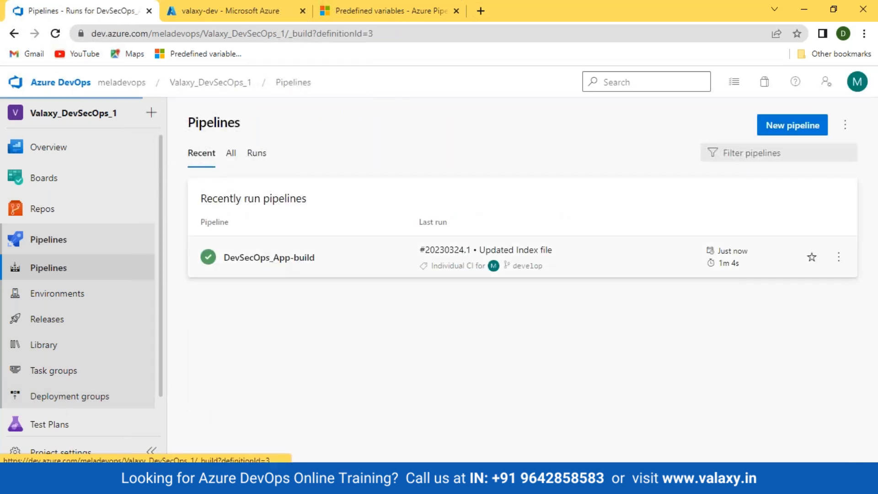
left_click(50, 319)
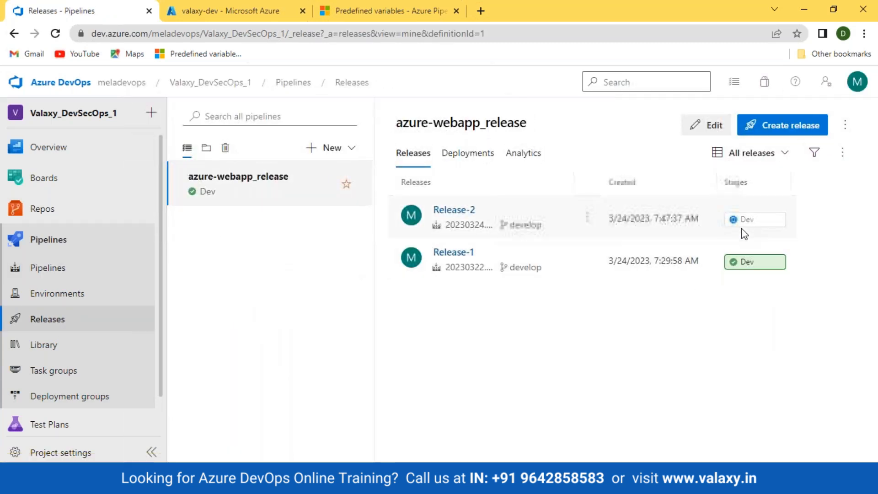
left_click(742, 224)
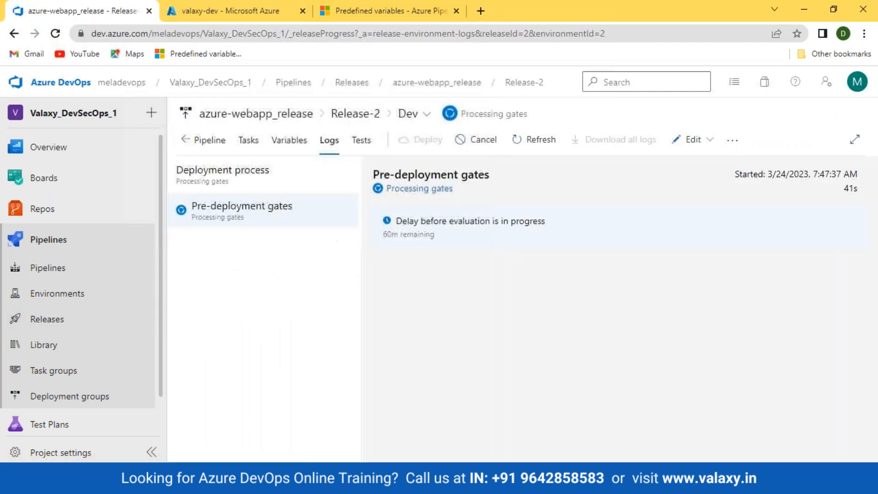
left_click(207, 140)
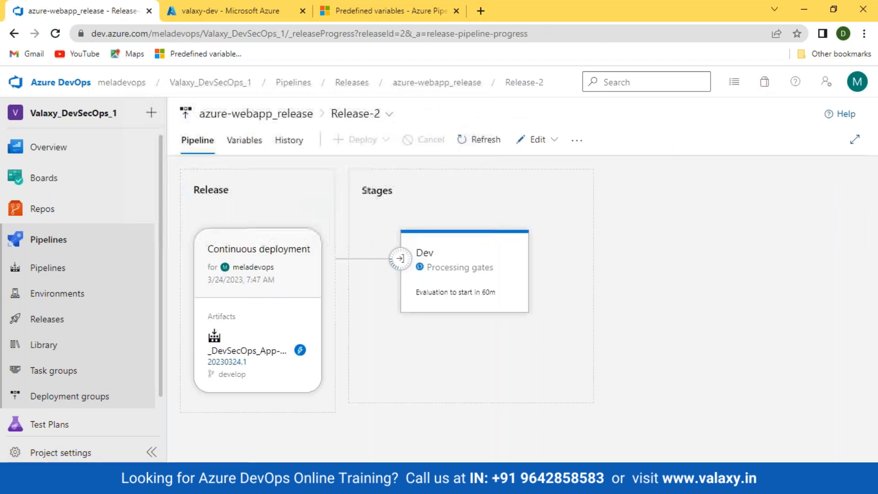
Step: Cancel the Dev stage deployment of Release-2
mouse_move(420, 282)
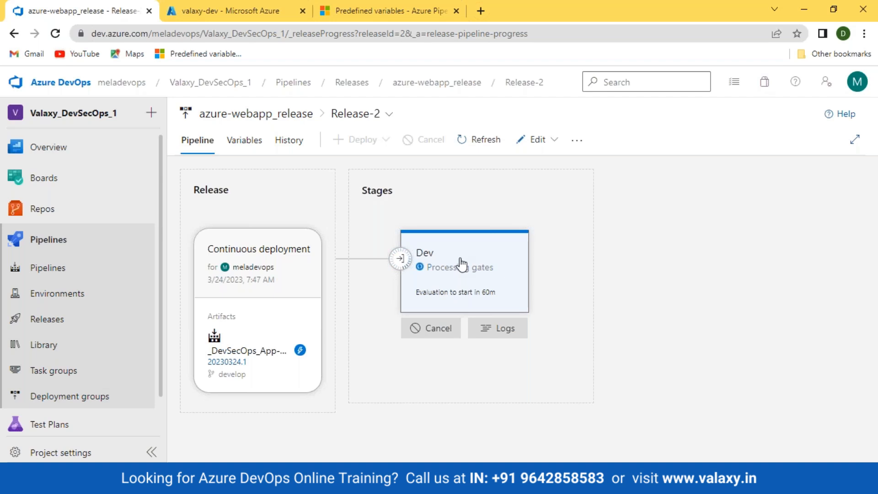
left_click(429, 332)
left_click(497, 327)
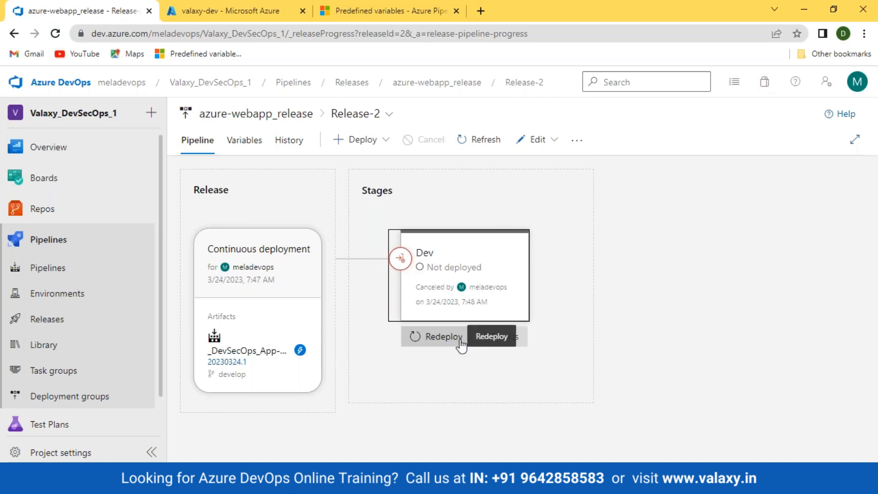
Step: Edit the azure-webapp_release pipeline, disable Gates in the Dev stage's pre-deployment conditions, and save the pipeline
left_click(562, 147)
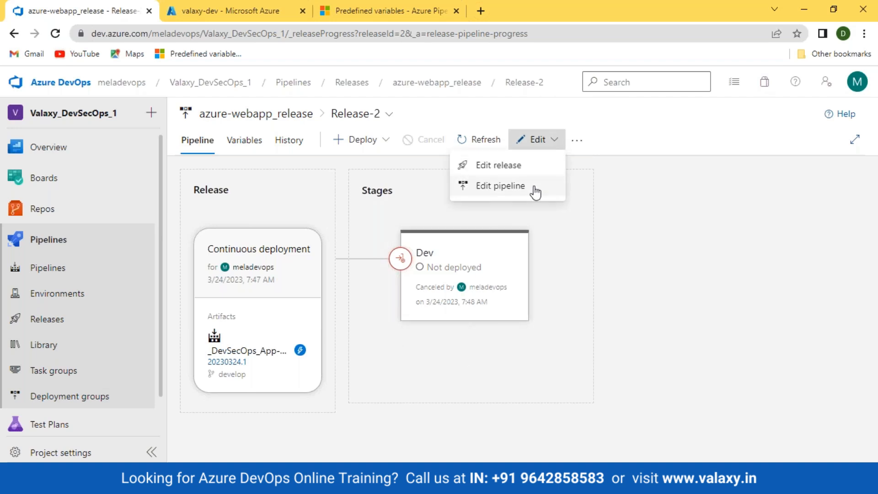
left_click(534, 190)
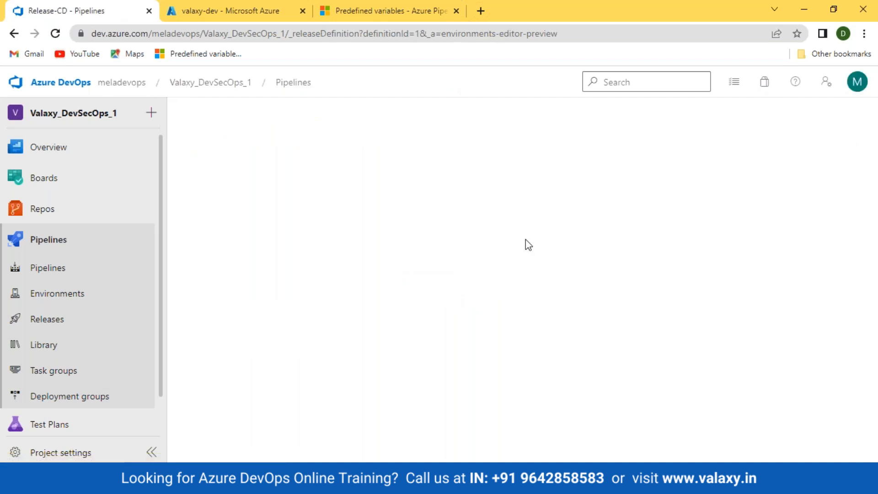
left_click(393, 278)
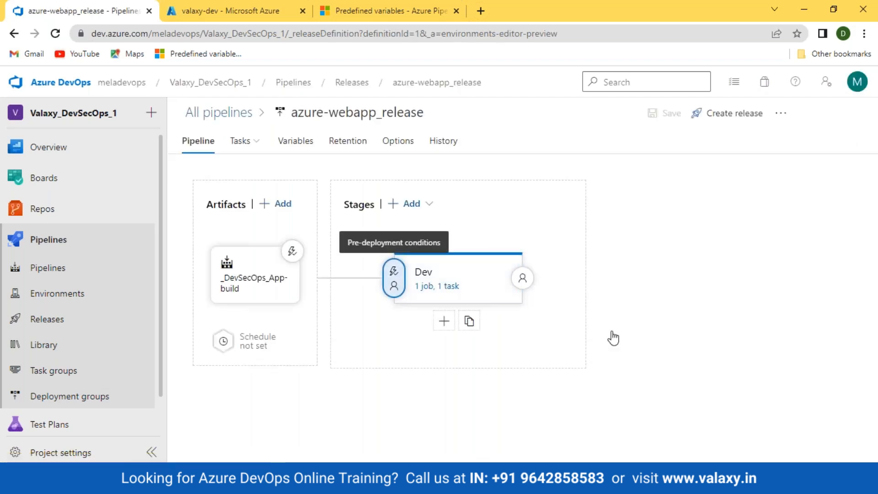
scroll(699, 357, "down", 3)
left_click(788, 372)
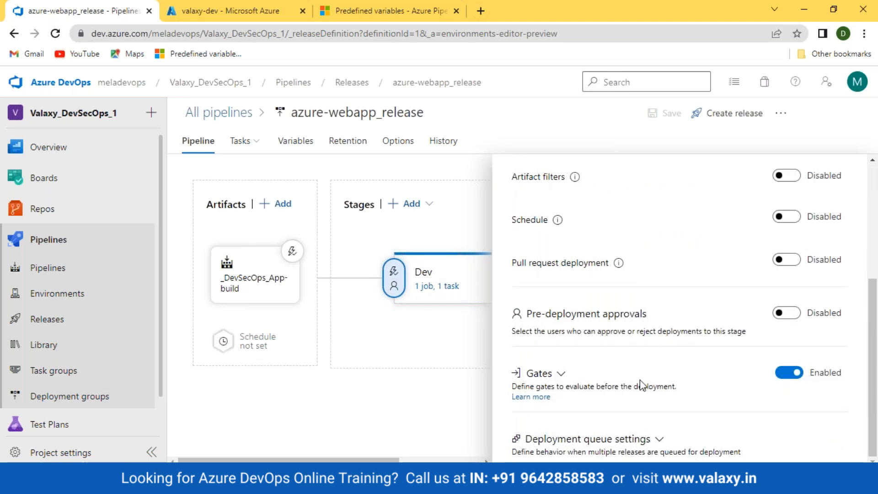
left_click(788, 373)
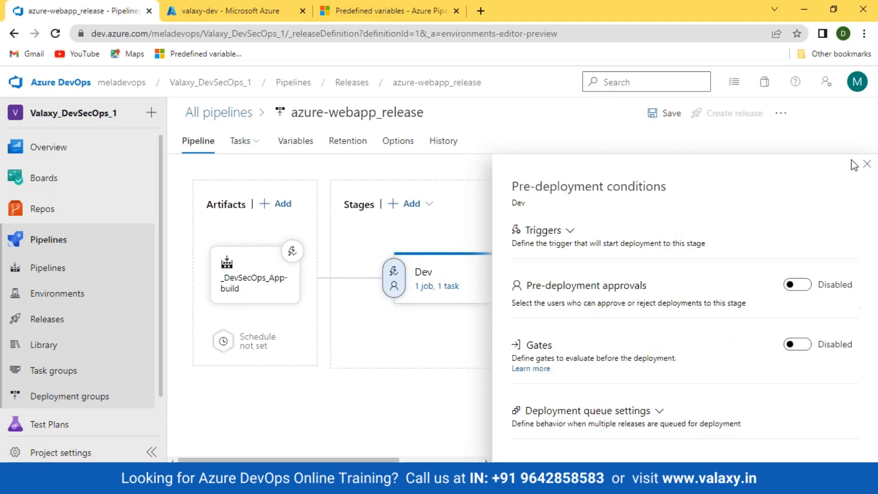
left_click(866, 163)
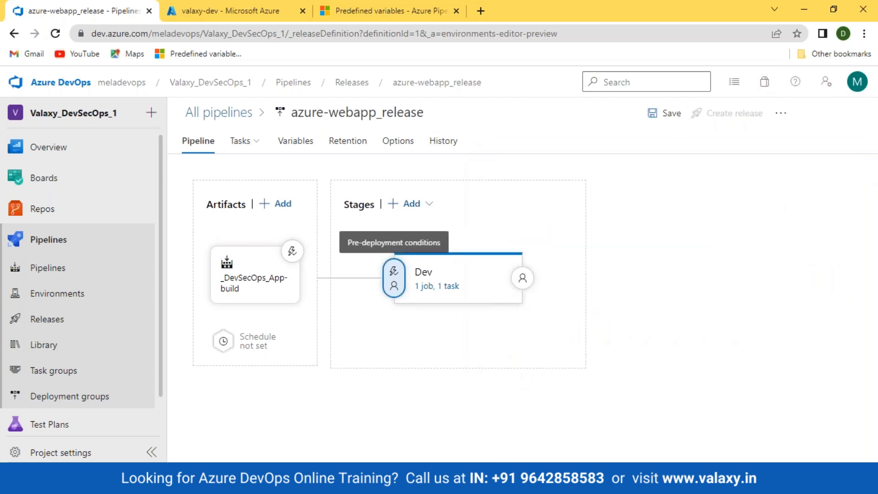
left_click(665, 113)
left_click(504, 323)
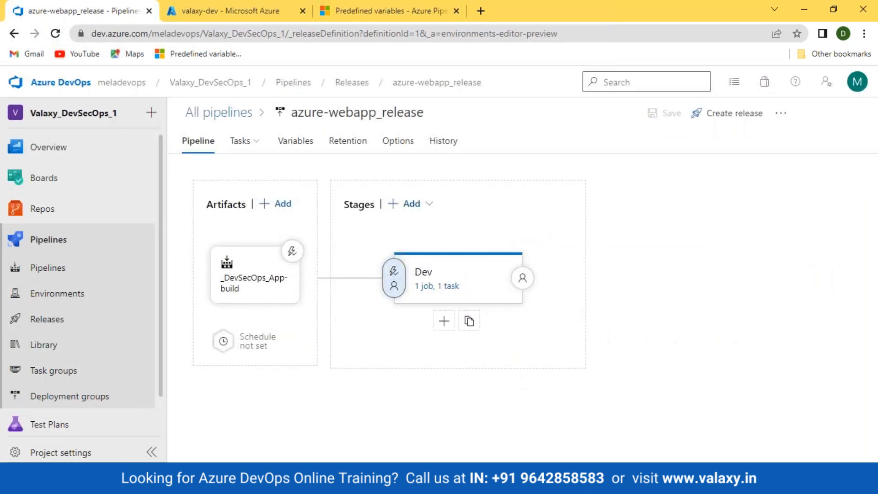
Step: Return to the azure-webapp_release releases and open Release-2
left_click(54, 318)
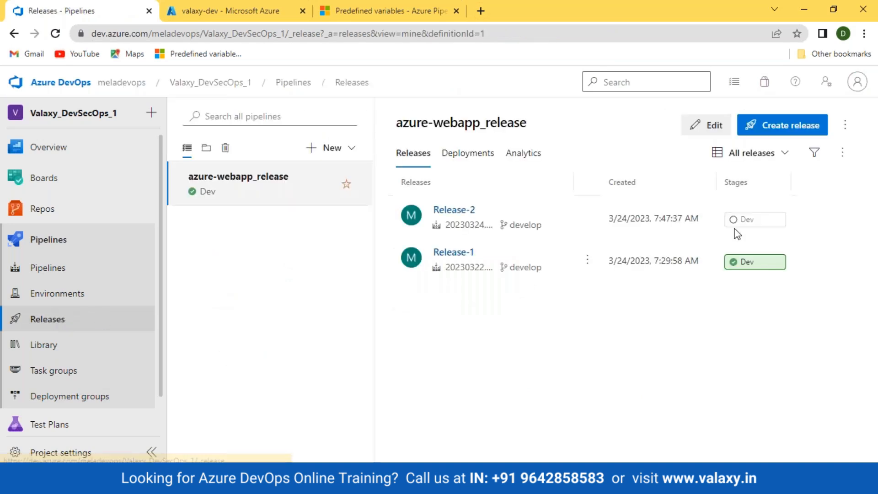
left_click(447, 213)
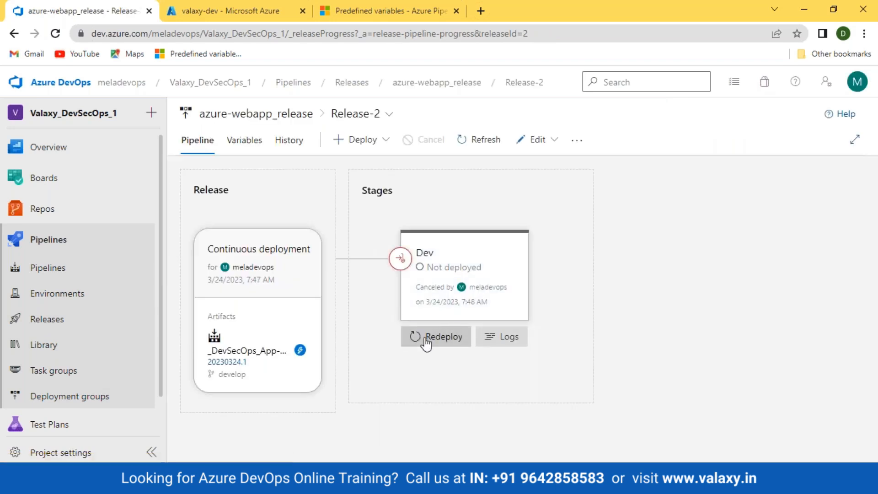
left_click(543, 142)
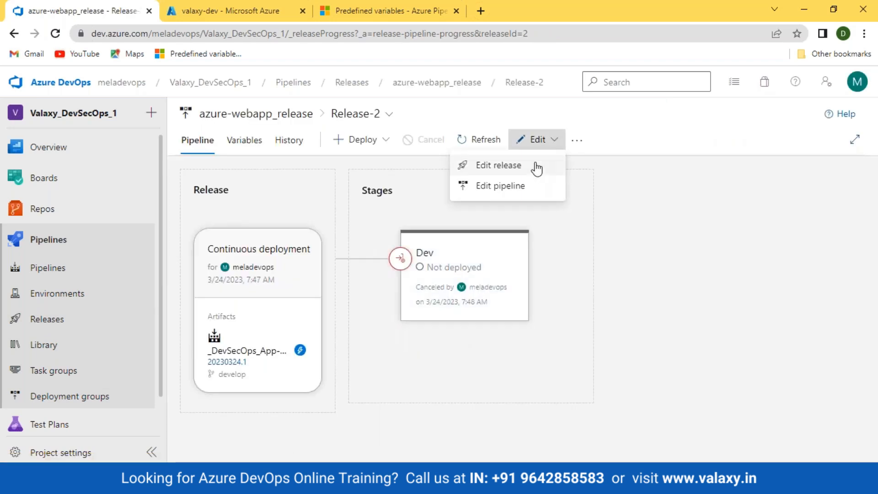
left_click(513, 171)
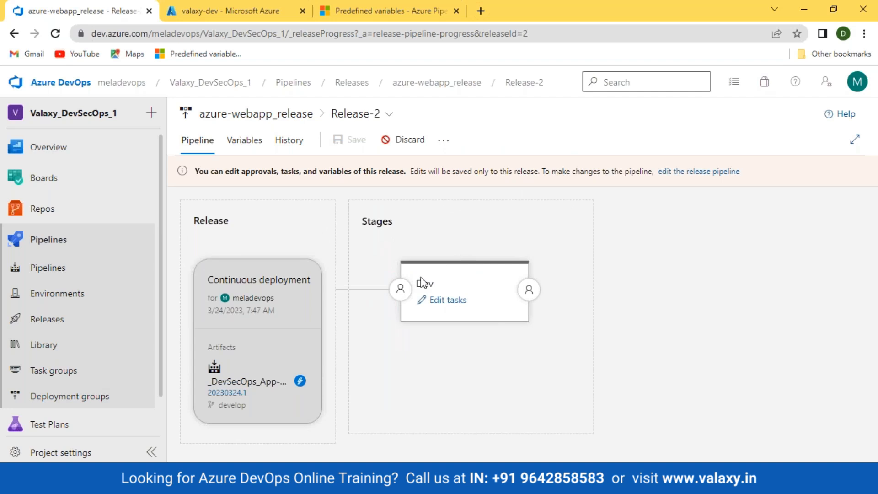
left_click(400, 289)
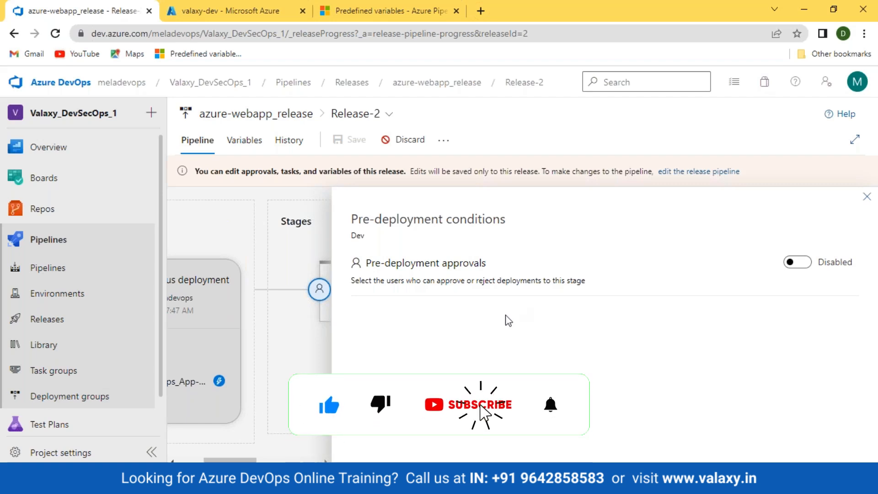
left_click(866, 197)
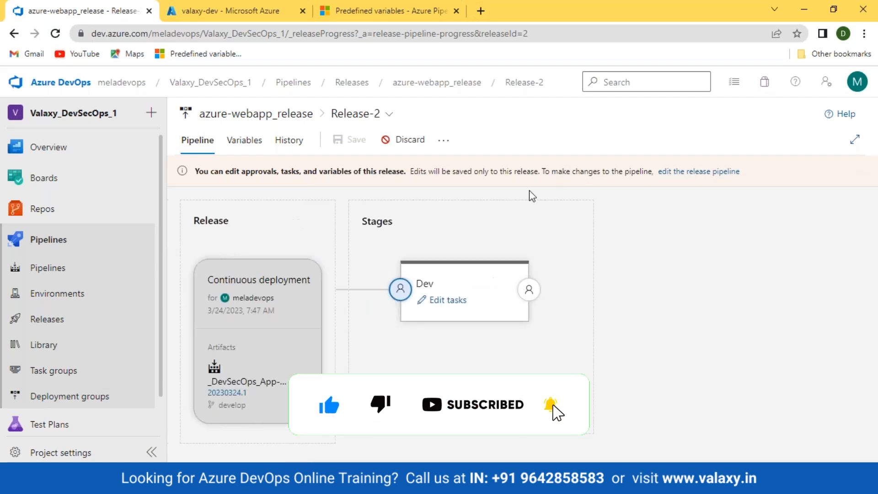
left_click(403, 140)
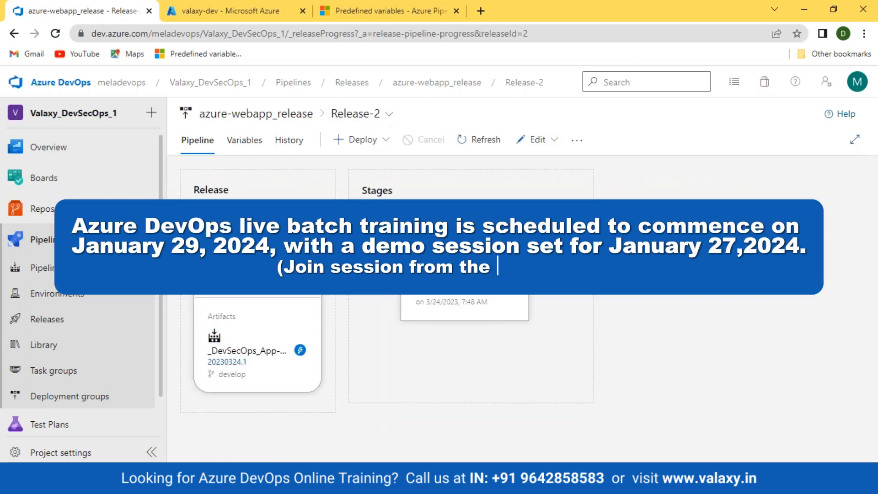
Step: Abandon Release-2 and return to the list of azure-webapp_release releases
left_click(575, 141)
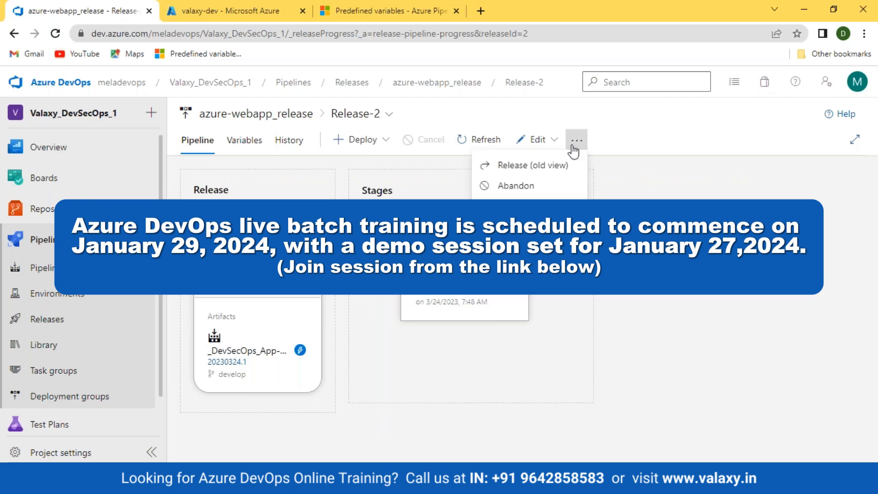
left_click(540, 187)
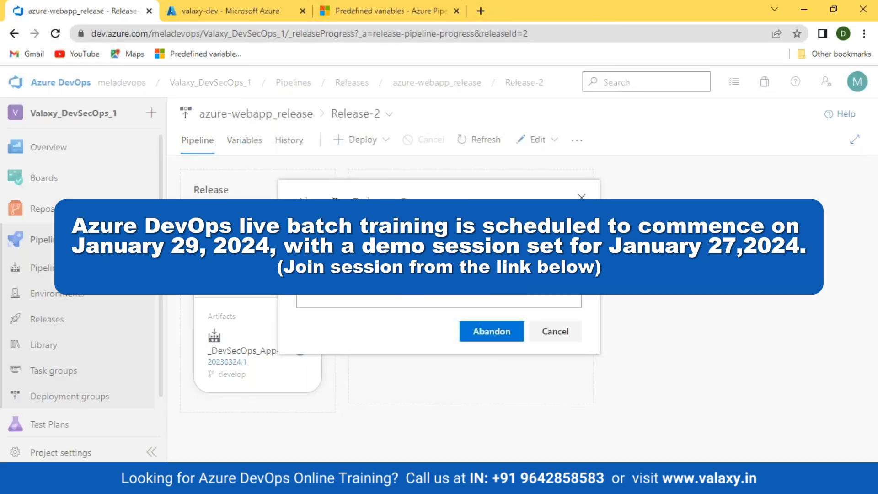
left_click(498, 331)
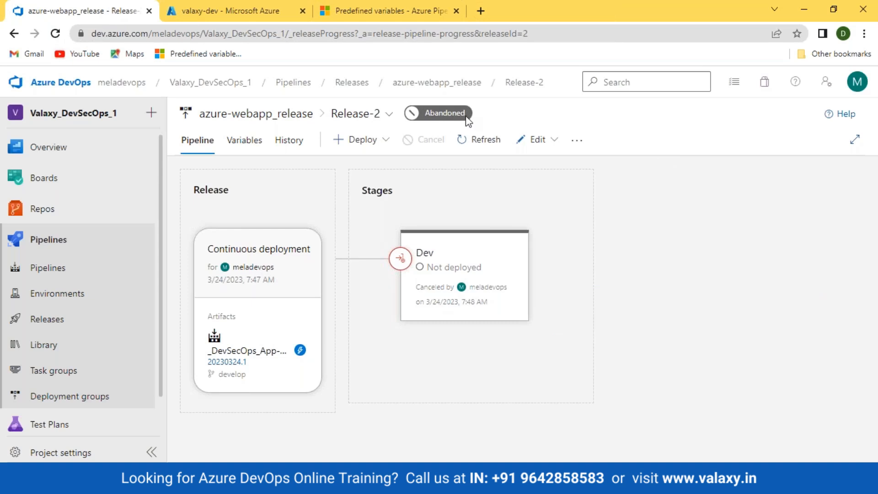
left_click(54, 322)
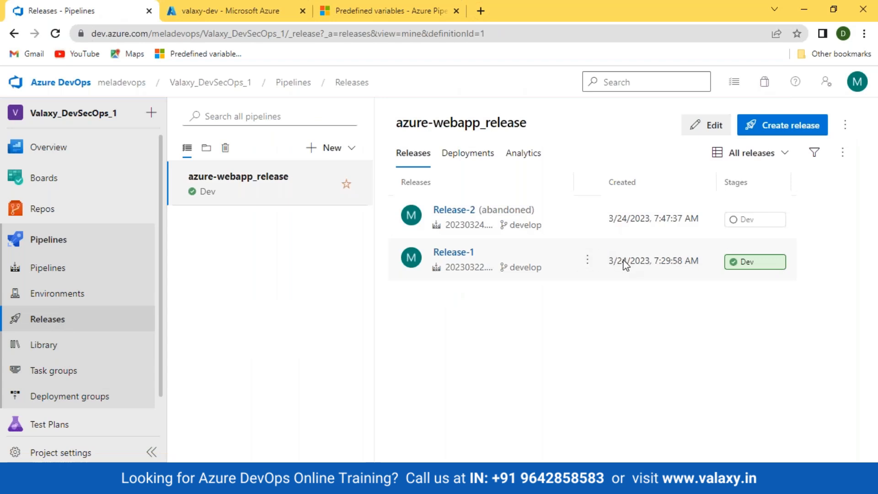
Step: Open run #20230324.1 of the DevSecOps_App-build pipeline and view the releases associated with it
left_click(63, 271)
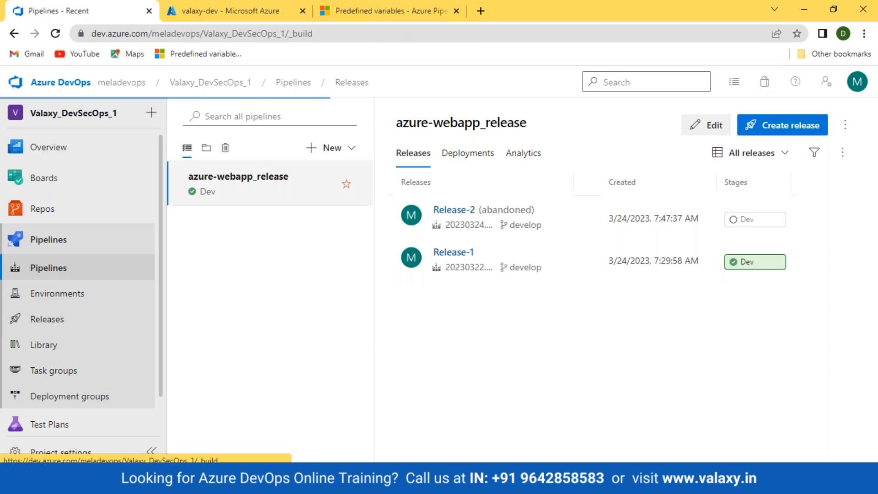
left_click(237, 259)
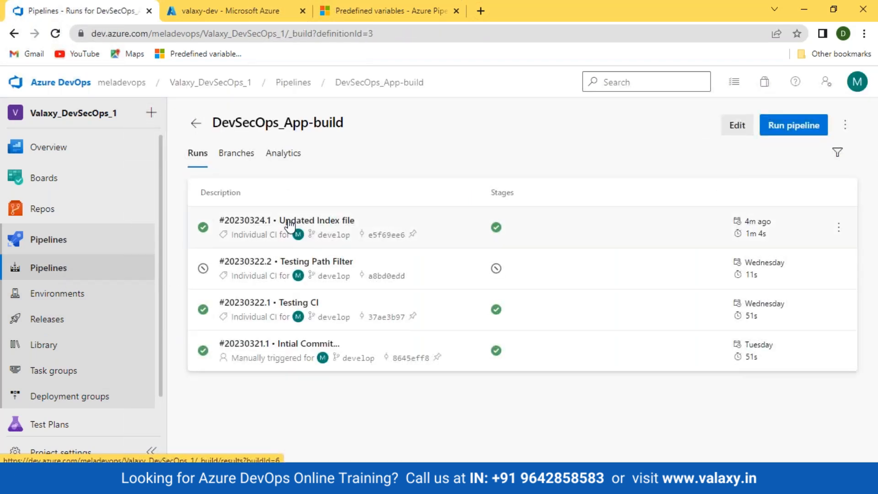
left_click(288, 224)
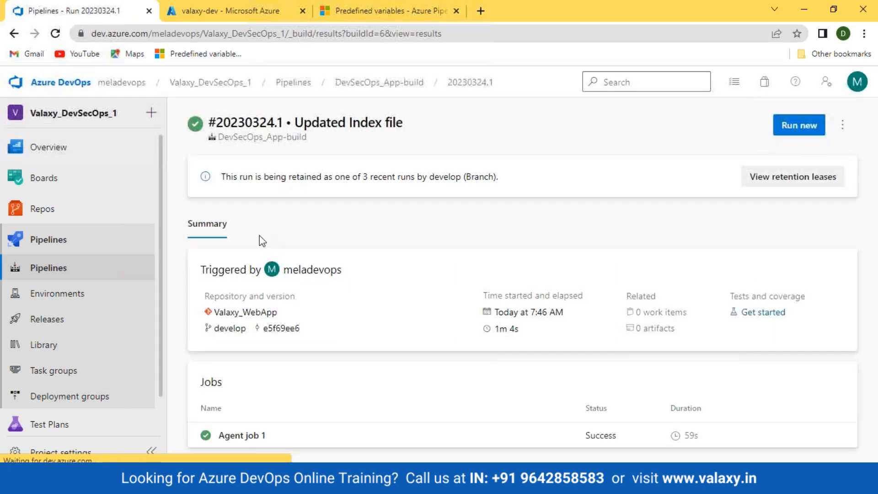
left_click(243, 230)
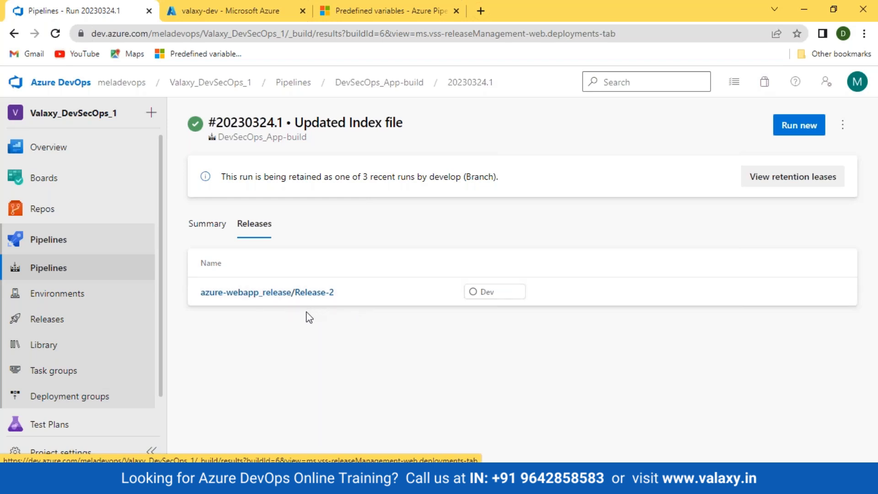
Step: Return to the azure-webapp_release releases and create a new release with the default stage trigger and artifact version
left_click(41, 326)
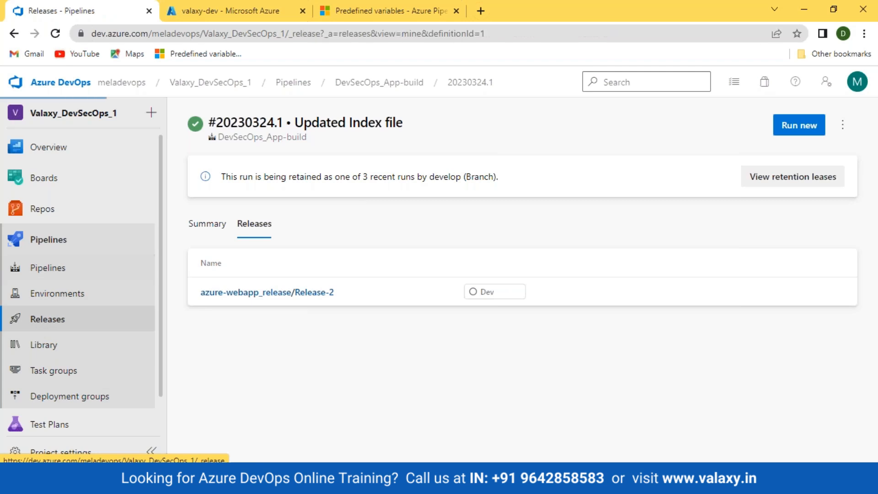
left_click(783, 125)
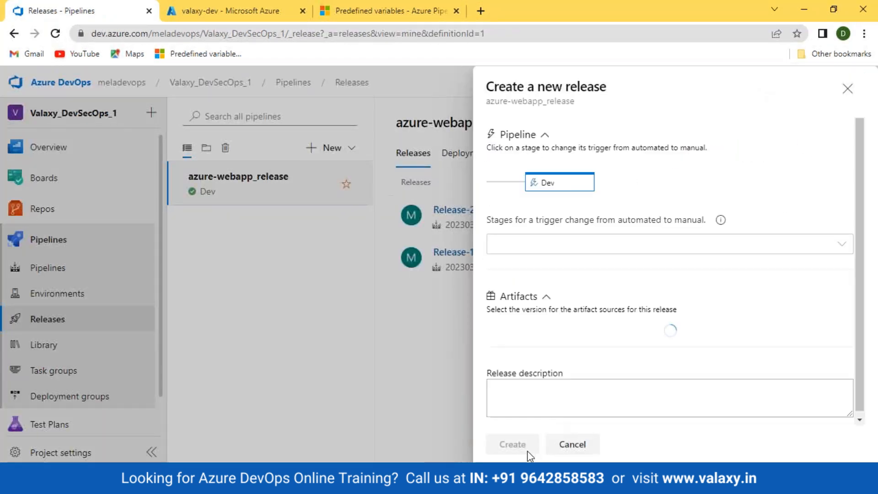
left_click(513, 446)
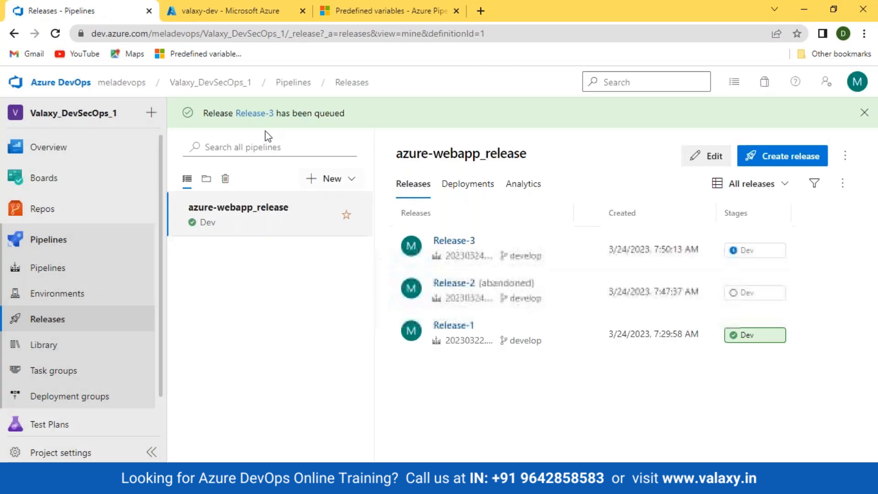
Step: Open the newly queued release and follow its Dev stage deployment in the logs
left_click(254, 113)
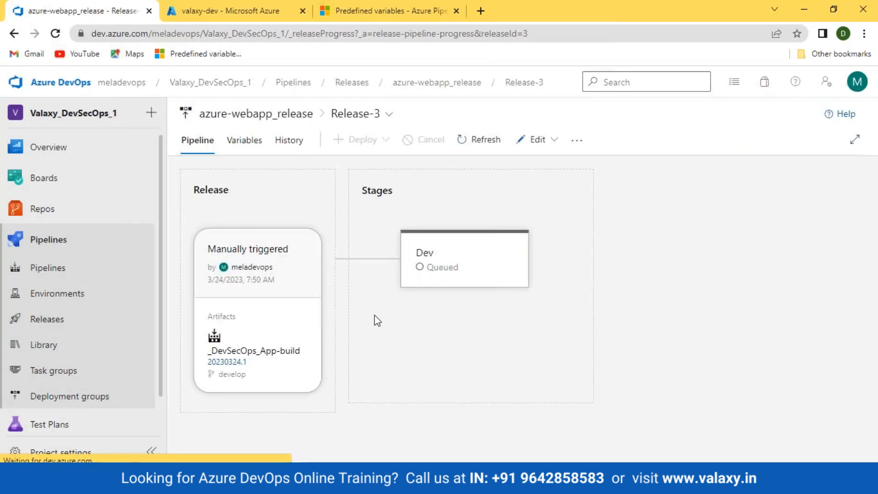
mouse_move(501, 325)
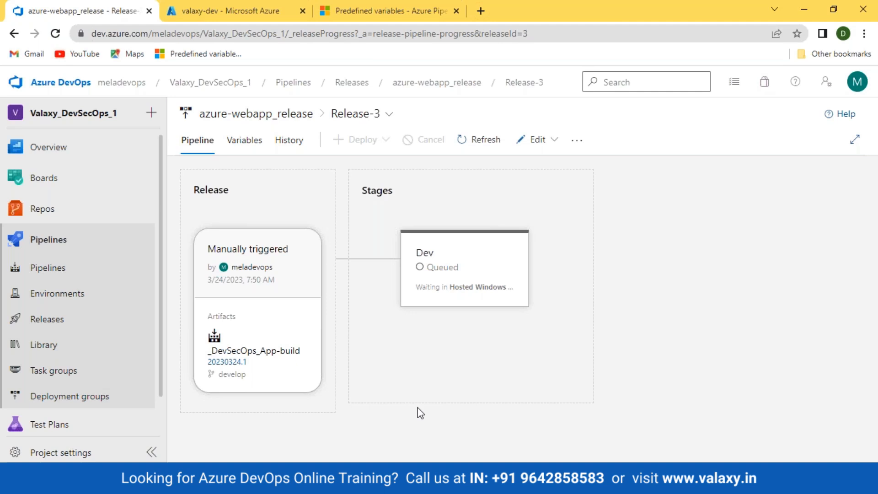
mouse_move(454, 272)
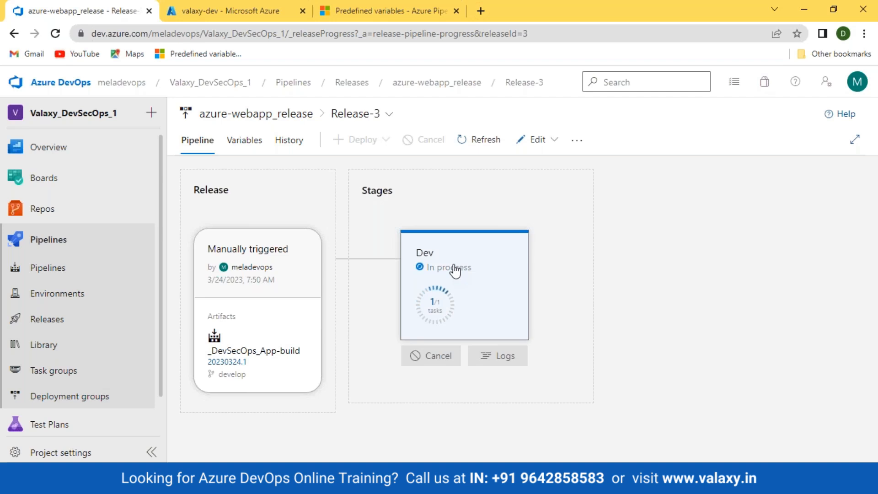
left_click(489, 358)
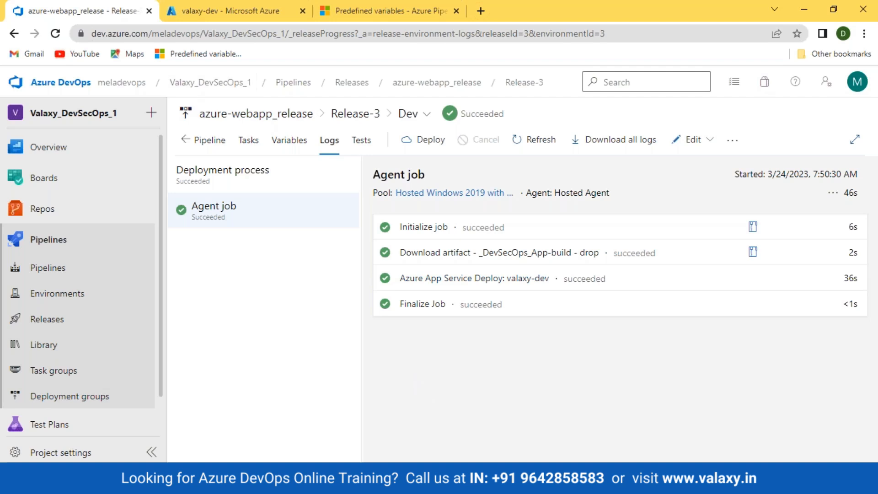
Step: Switch to the valaxy-dev.azurewebsites.net window, reload the home page, and check the updated welcome heading
mouse_move(142, 484)
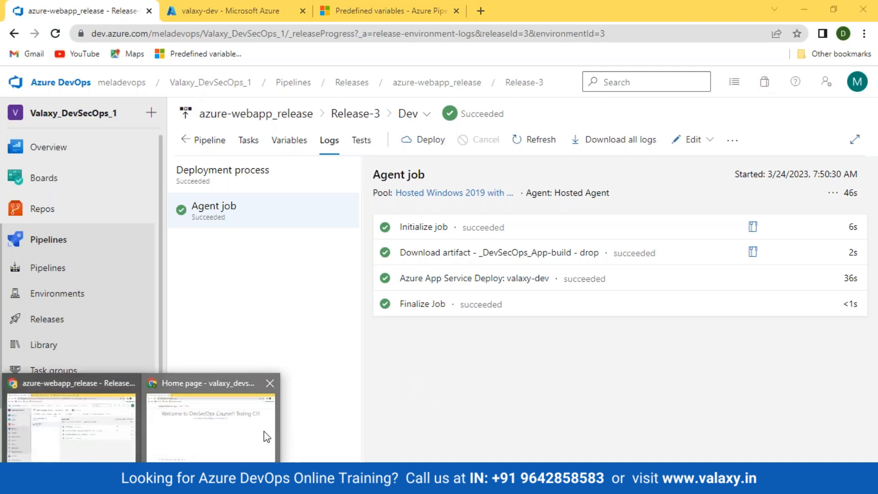
left_click(211, 430)
left_click(56, 34)
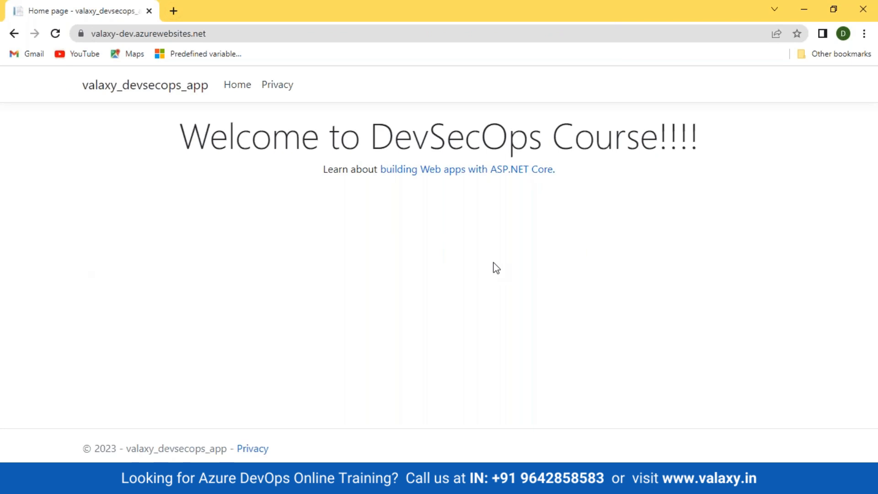
left_click_drag(181, 137, 855, 200)
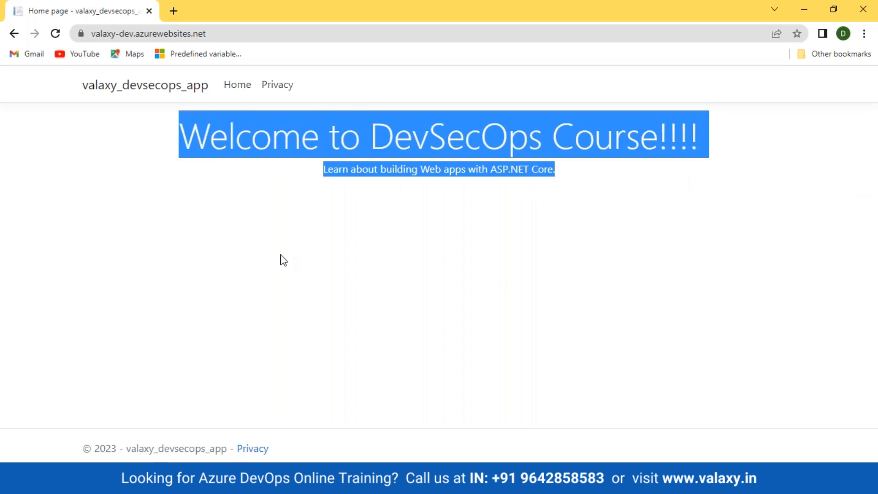
Step: Go back to Azure DevOps, review the azure-webapp_release releases, and open the release pipeline in the editor
left_click(128, 481)
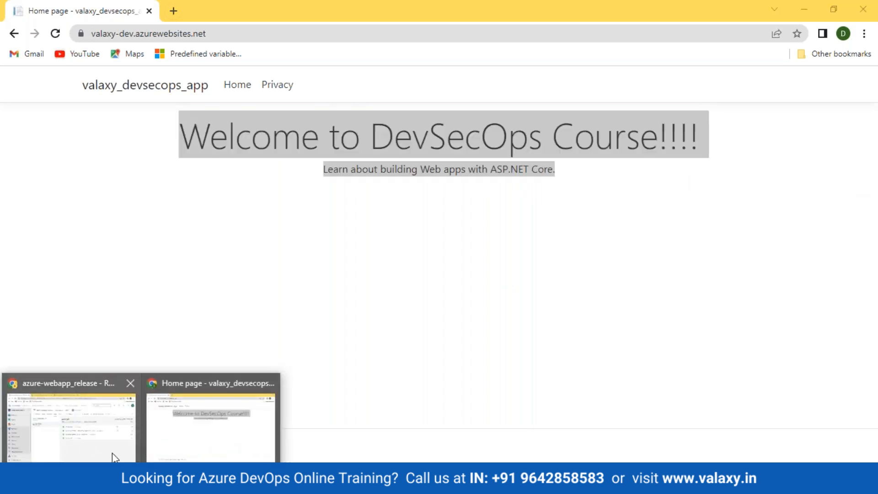
left_click(113, 456)
mouse_move(109, 430)
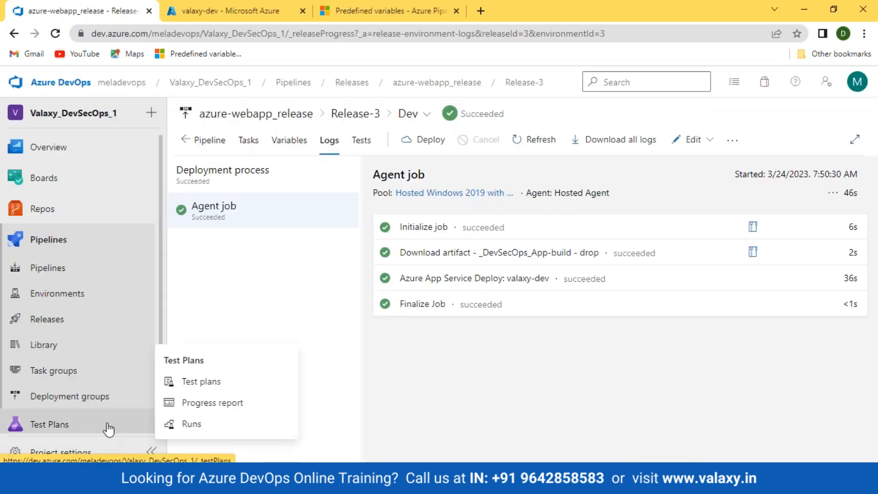
left_click(53, 323)
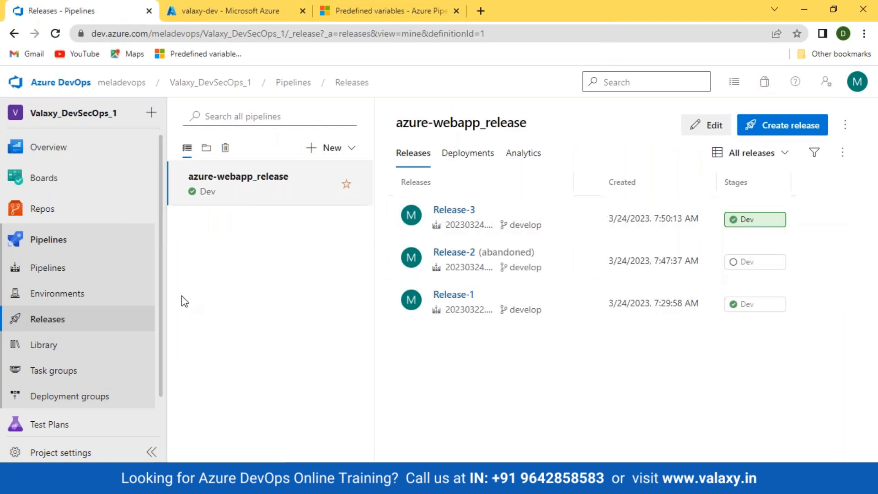
mouse_move(44, 213)
left_click(709, 124)
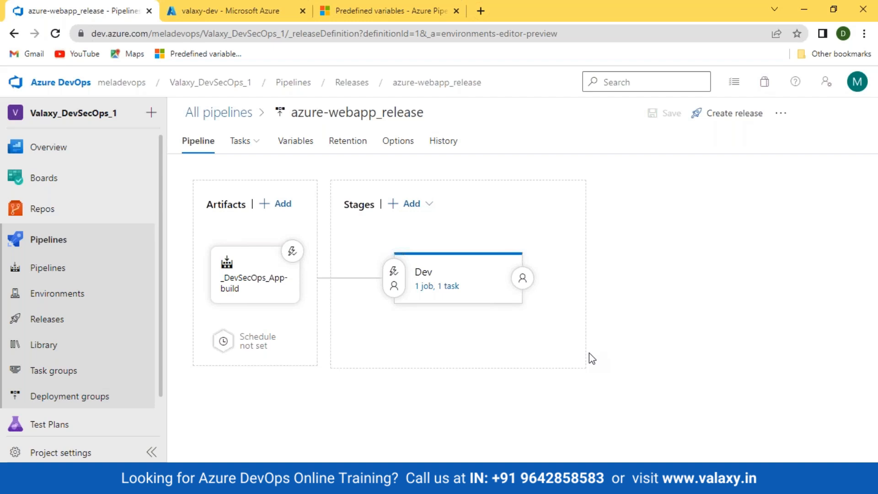
Step: Switch to the Azure portal, open the valaxy-rg resource group, and delete it, entering its name as confirmation
left_click(200, 5)
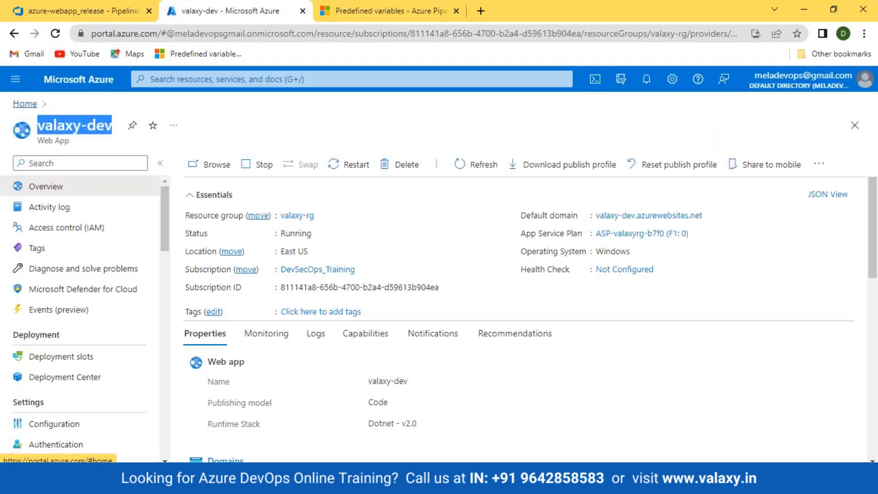
left_click(25, 98)
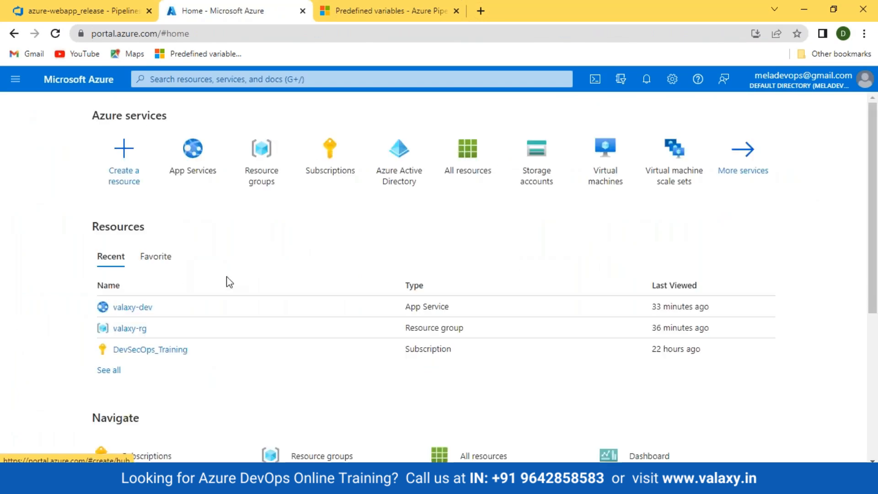
left_click(260, 180)
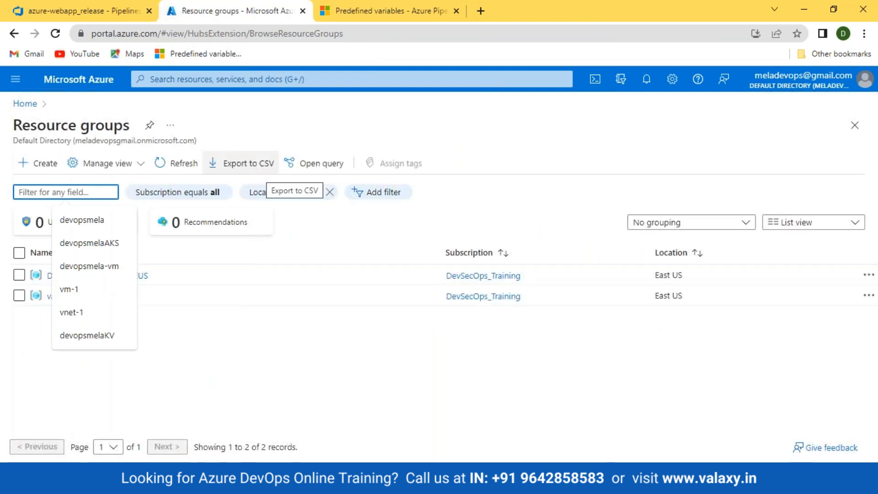
left_click(330, 358)
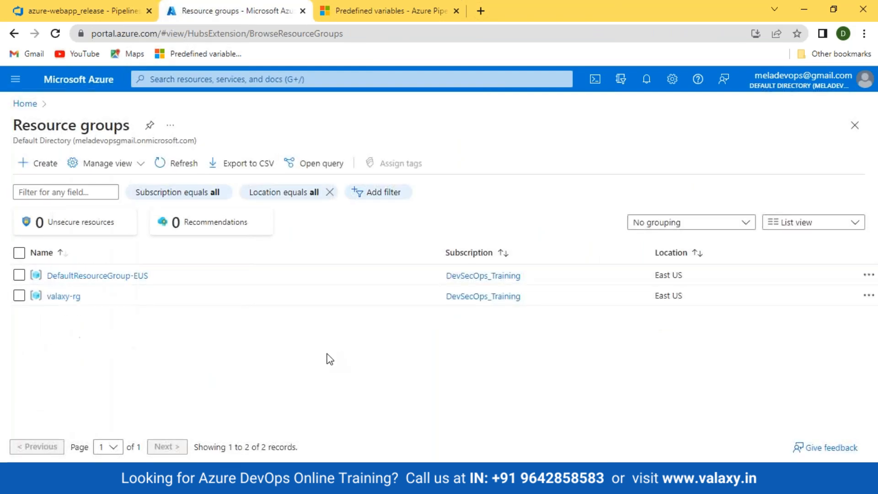
left_click(64, 296)
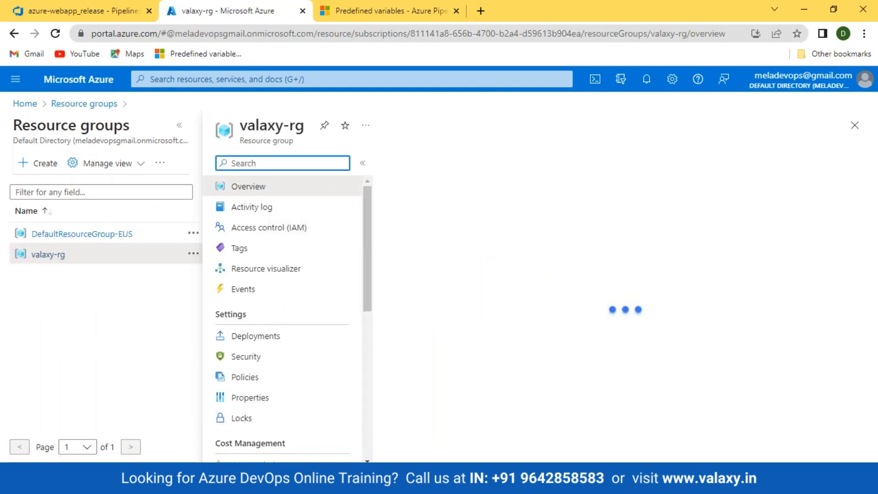
left_click(597, 162)
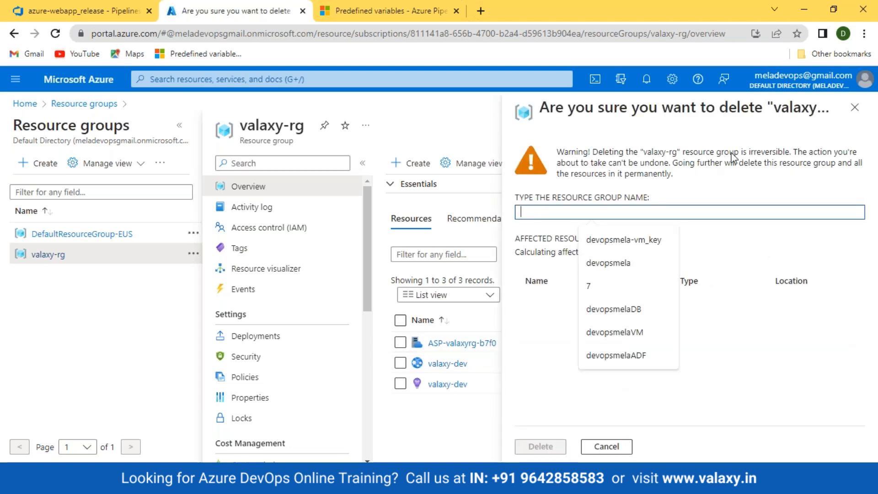
left_click_drag(677, 155, 644, 156)
key("ctrl+c")
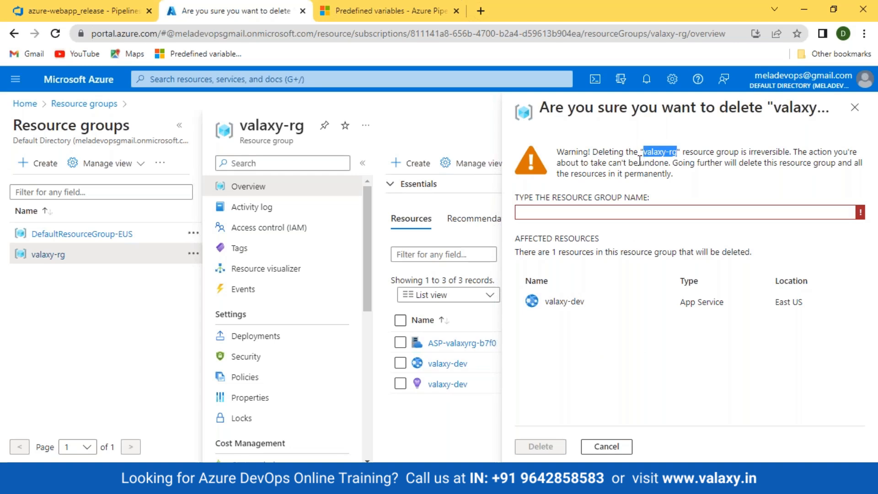
left_click(612, 209)
key("ctrl+v")
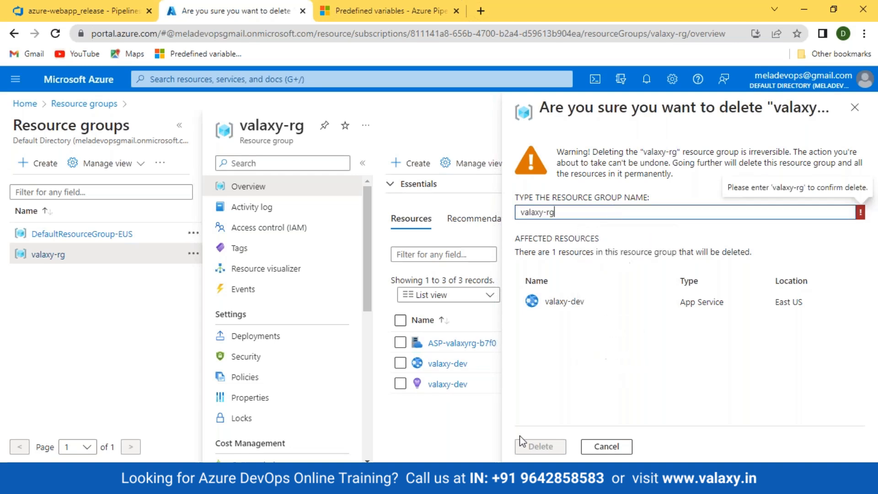
left_click(540, 446)
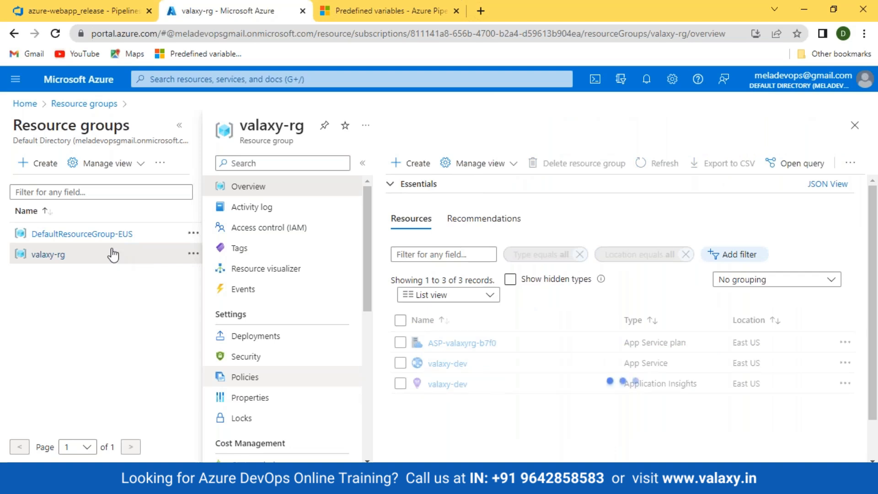
Step: Delete the DefaultResourceGroup-EUS resource group, entering its name as confirmation
left_click(98, 240)
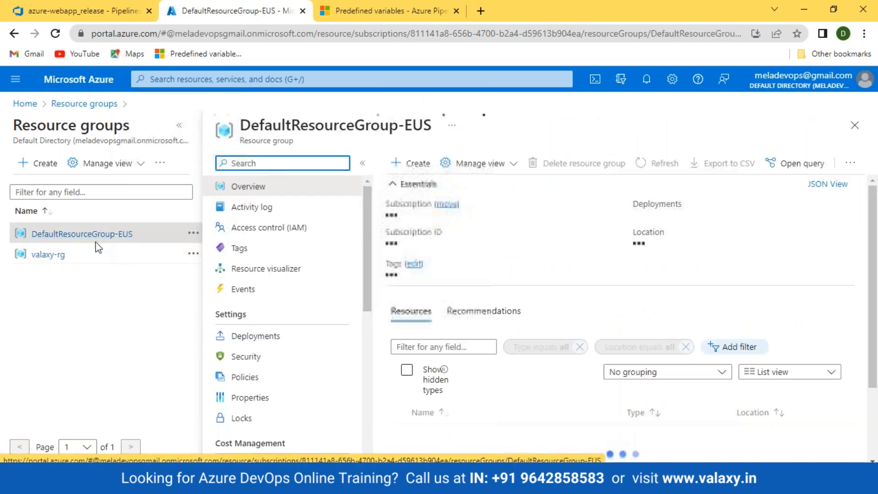
left_click(571, 165)
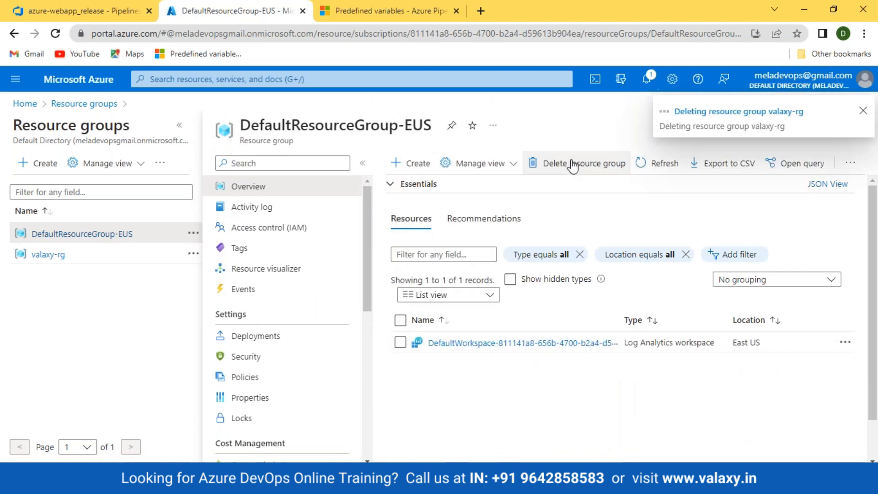
left_click_drag(747, 151, 647, 156)
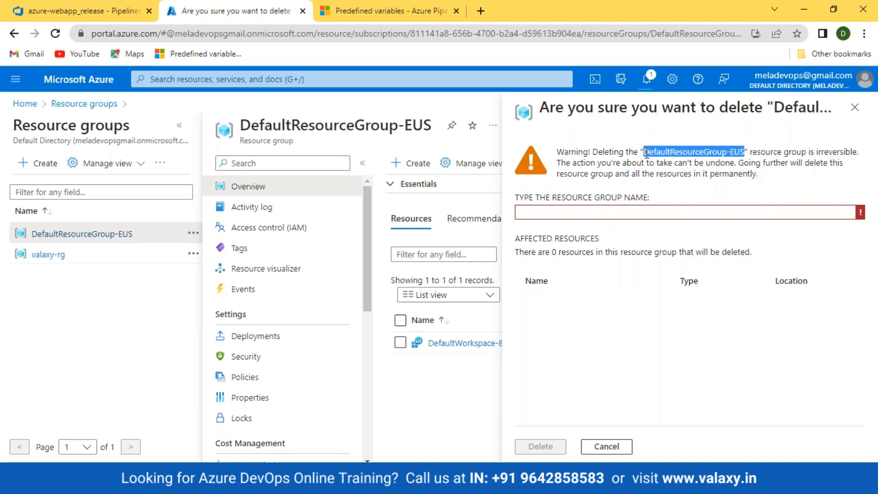
key("ctrl+c")
left_click(612, 213)
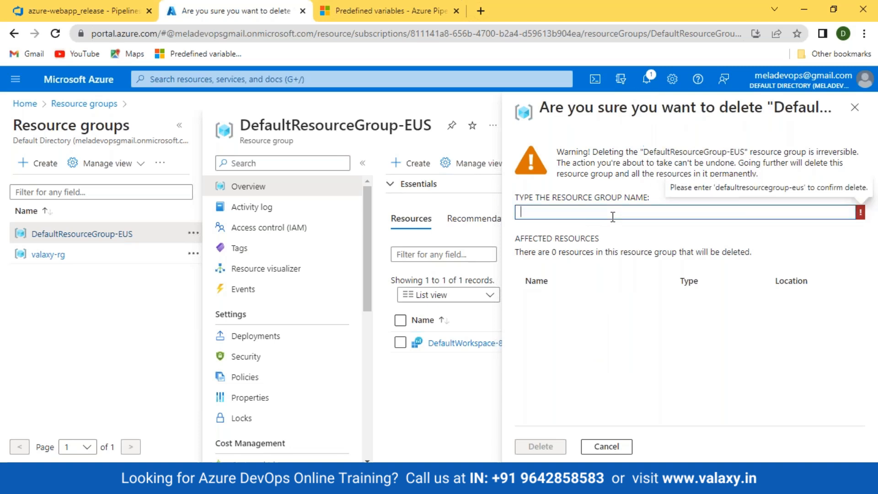
key("ctrl+v")
left_click(541, 447)
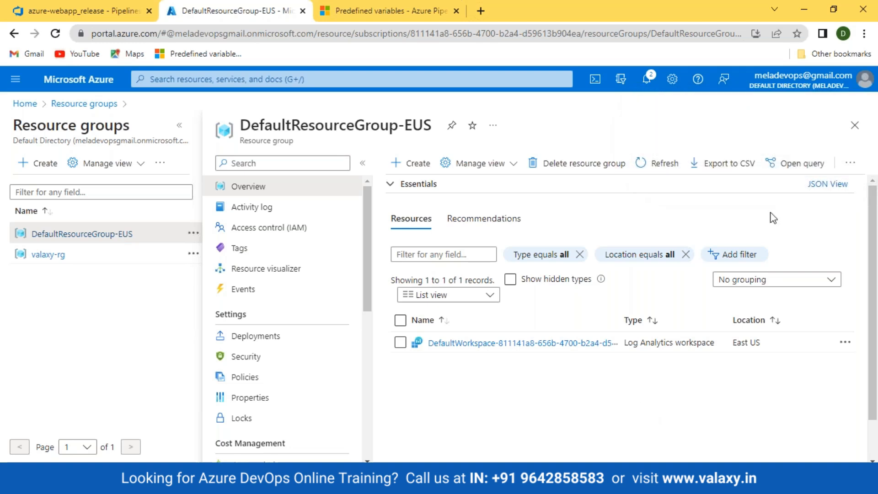
Step: Switch back to Azure DevOps and show the list of azure-webapp_release releases
left_click(129, 15)
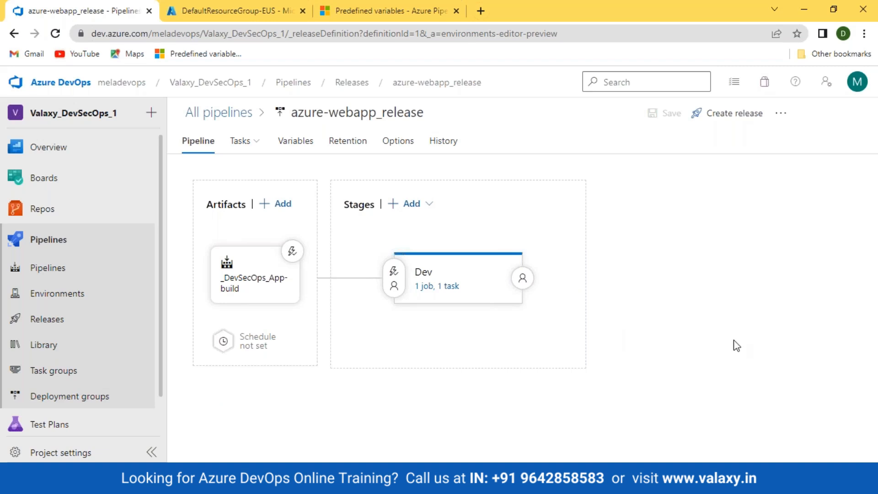
left_click(34, 319)
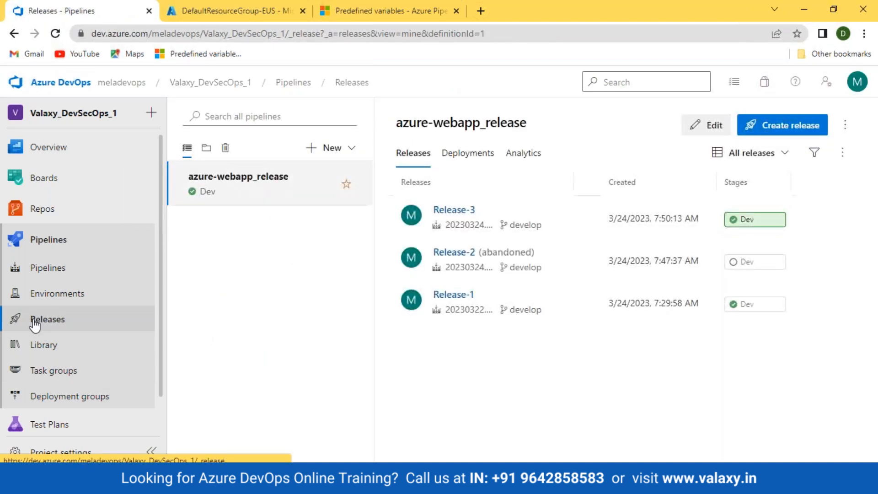